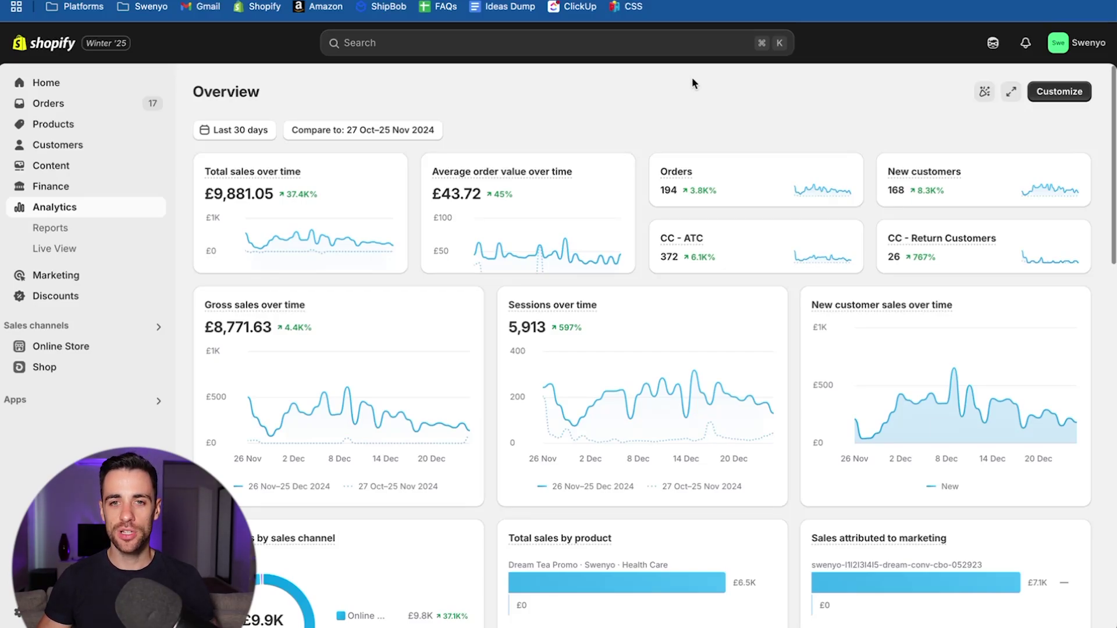
# Step: Open the Total sales over time report (£10,319.86, 26 Nov–26 Dec 2024) from Analytics Reports
pyautogui.scroll(-7, 675, 100)
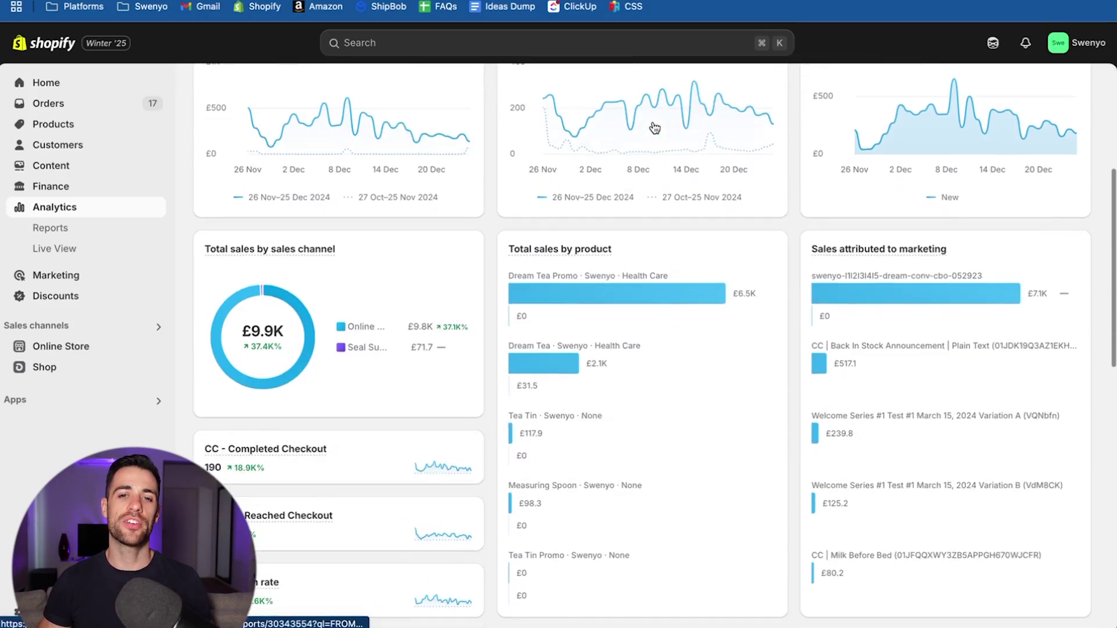
pyautogui.scroll(-4, 652, 120)
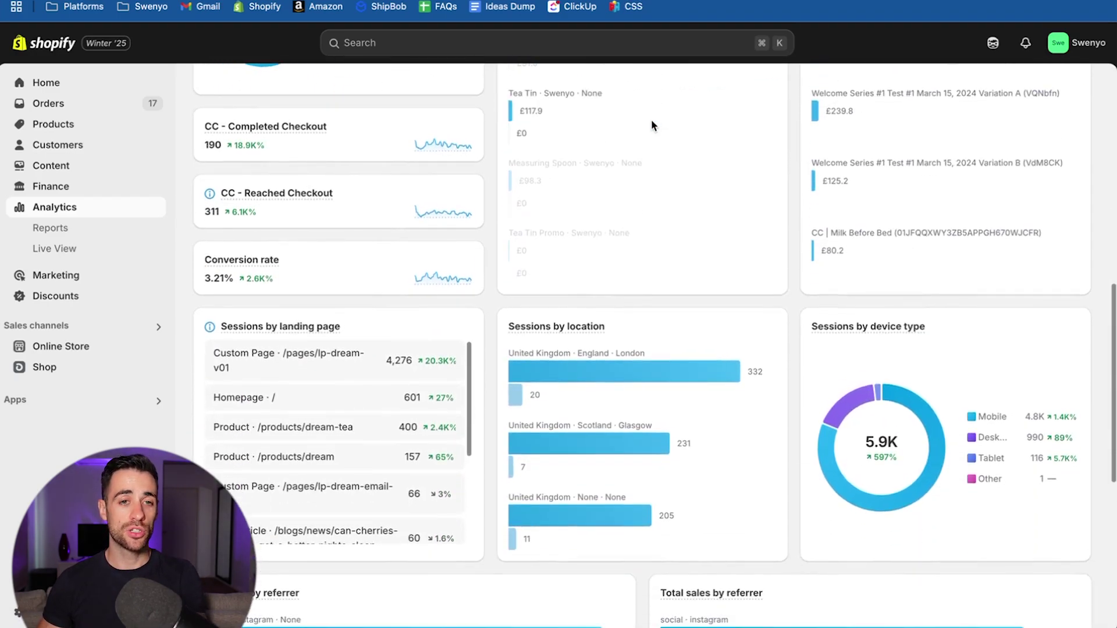
pyautogui.scroll(-7, 651, 124)
pyautogui.scroll(11, 651, 123)
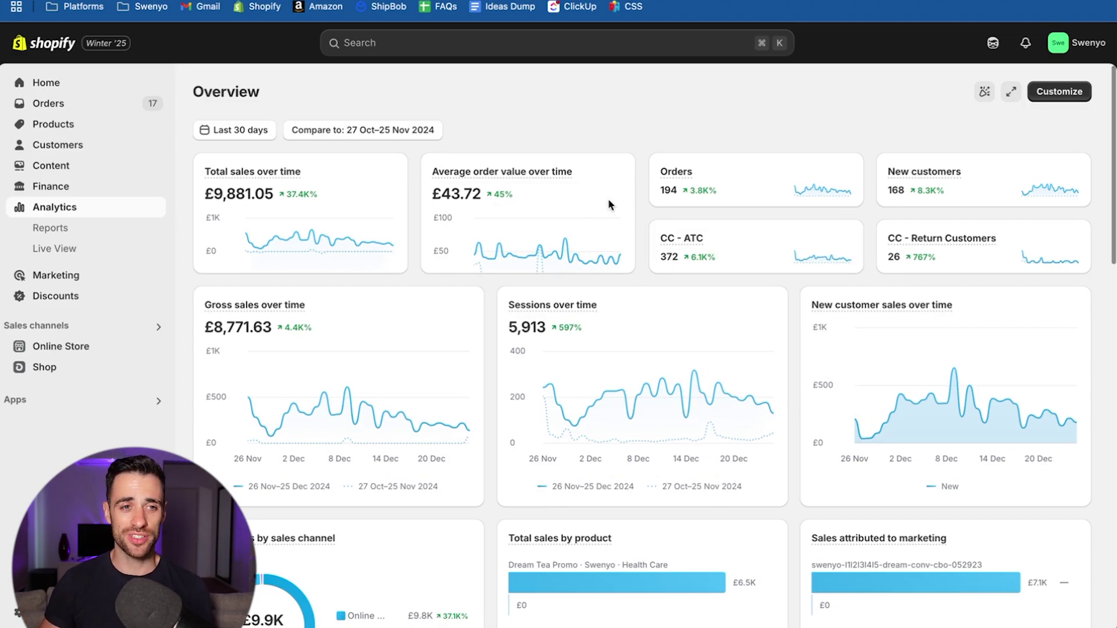
pyautogui.scroll(-1, 609, 200)
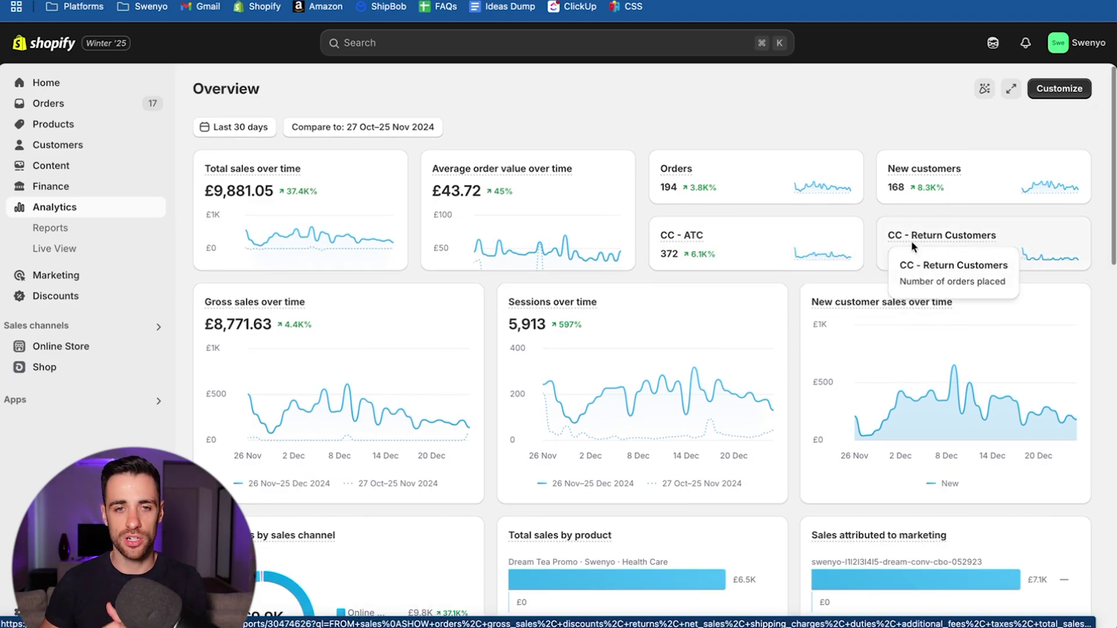
pyautogui.scroll(-1, 766, 287)
pyautogui.scroll(-3, 696, 359)
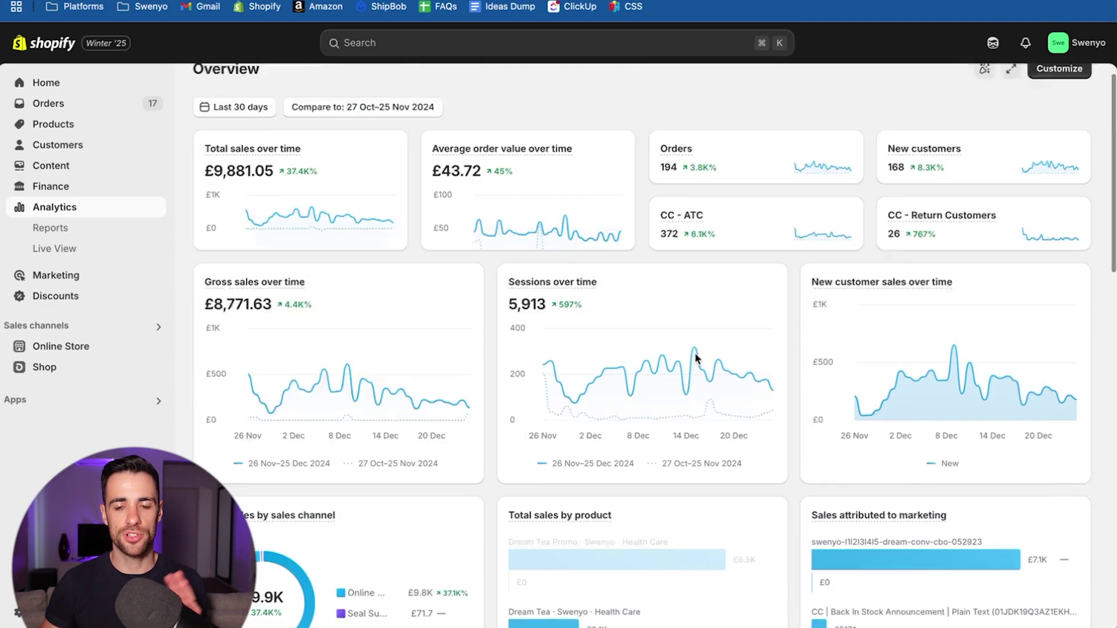
pyautogui.scroll(4, 695, 354)
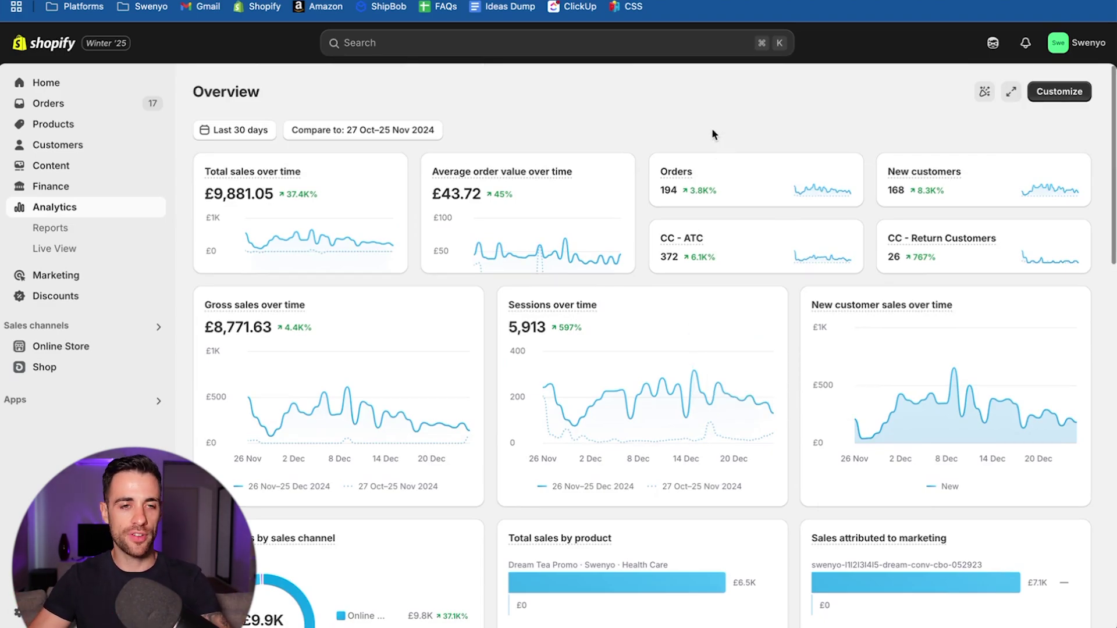
pyautogui.click(51, 228)
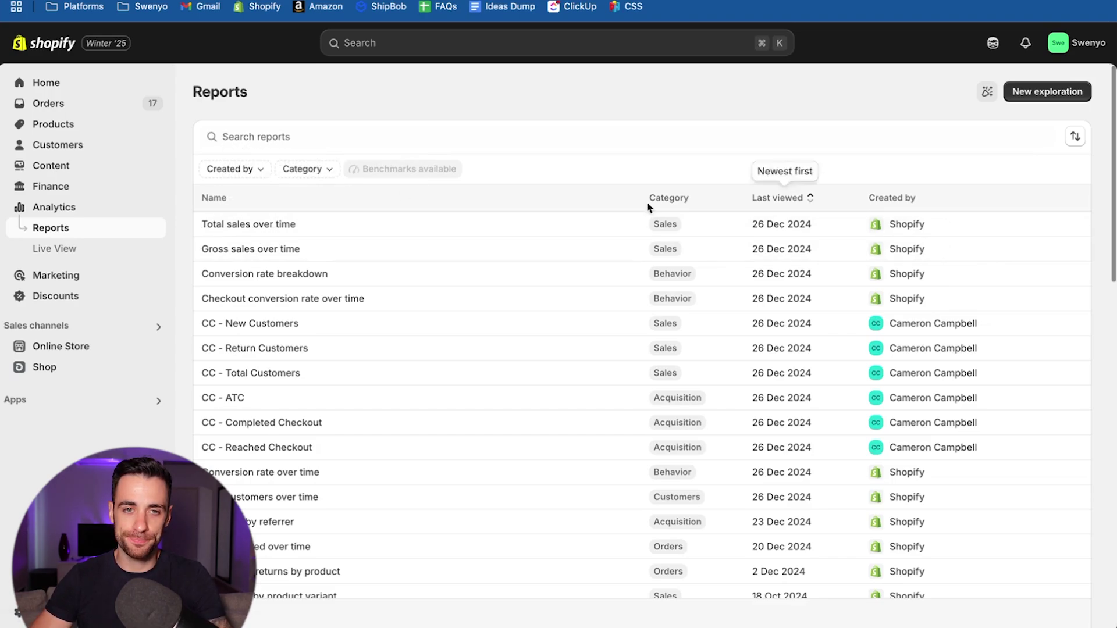
pyautogui.click(278, 226)
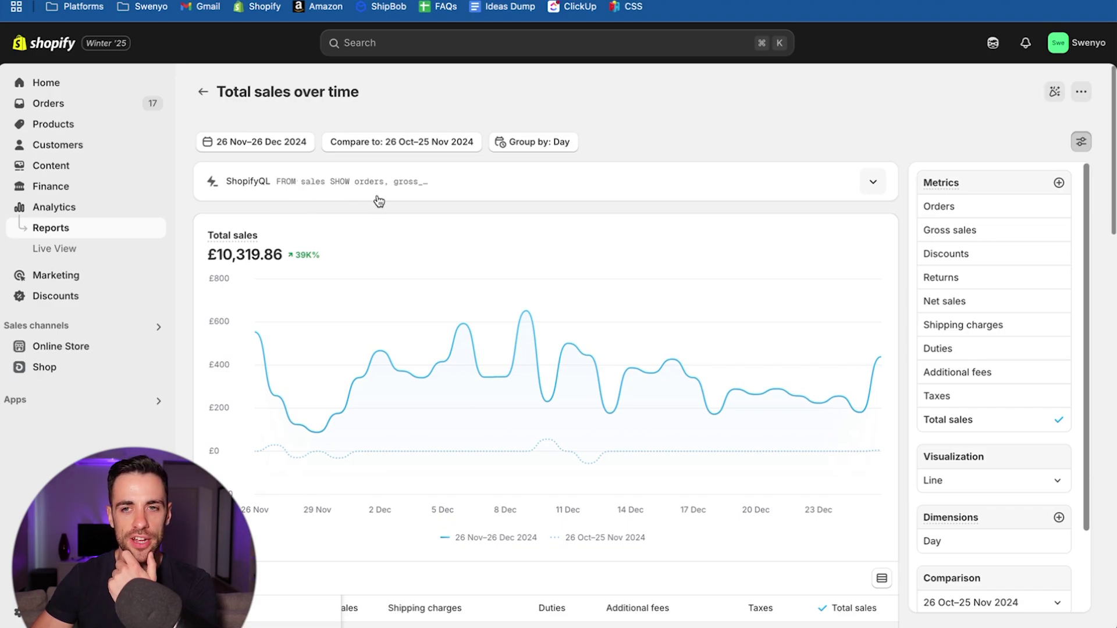
pyautogui.scroll(-5, 632, 291)
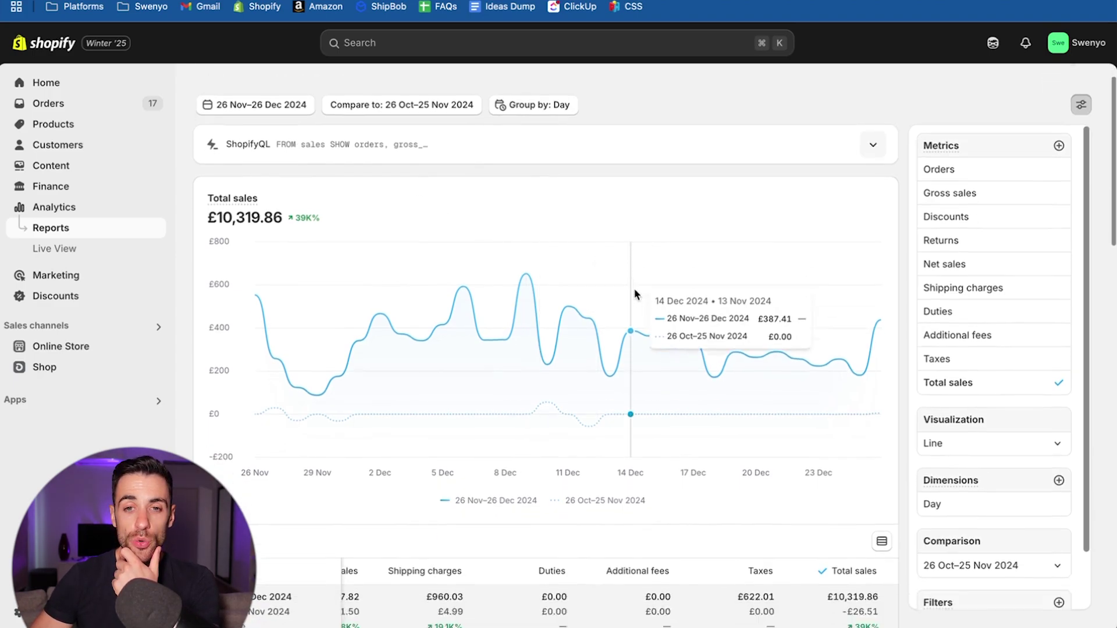
pyautogui.scroll(5, 586, 287)
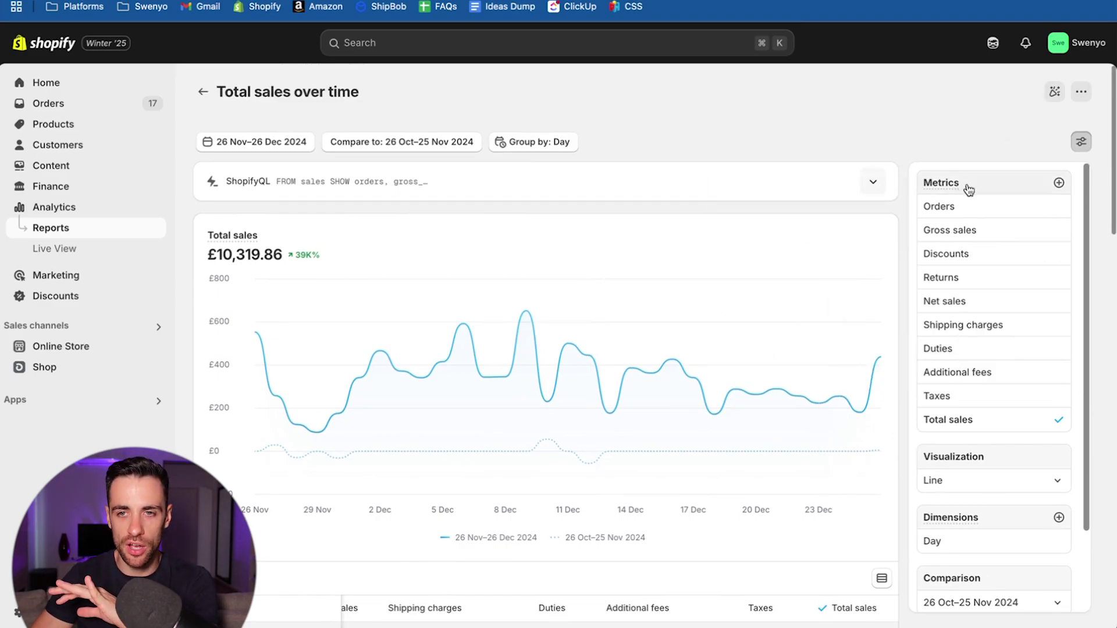
pyautogui.scroll(-1, 992, 509)
pyautogui.scroll(-3, 954, 302)
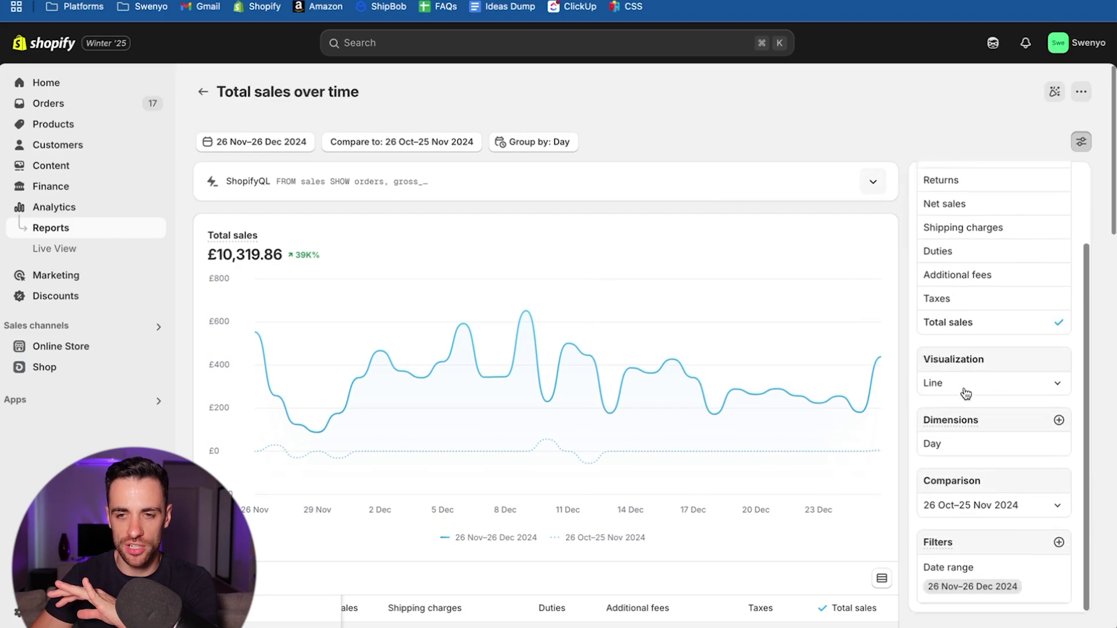
pyautogui.scroll(3, 986, 298)
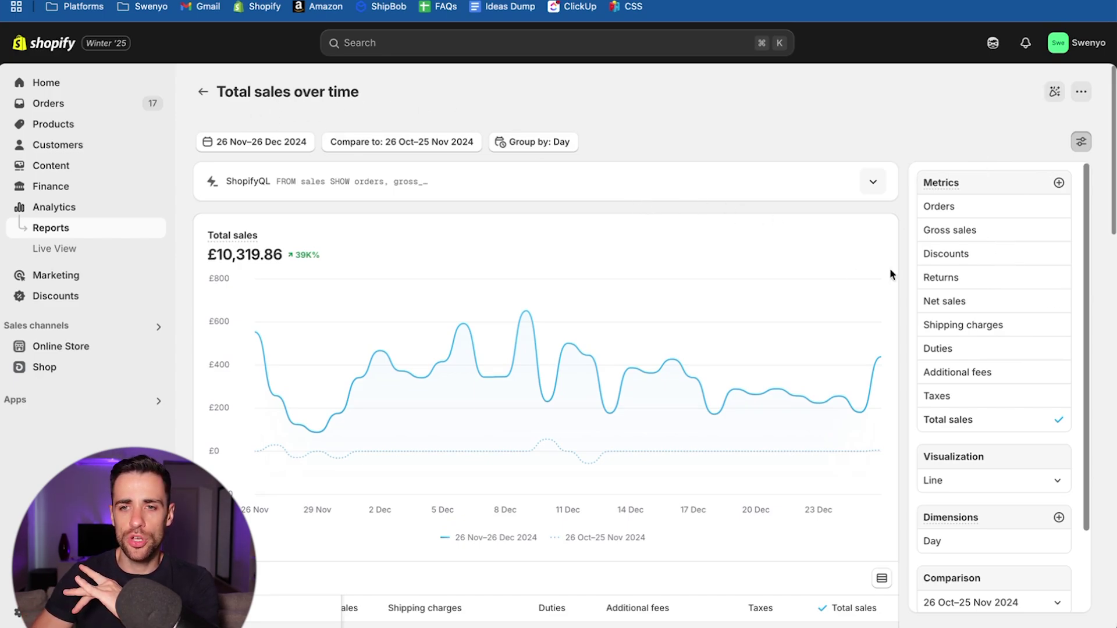
# Step: Chart Orders and filter the report to 'New or returning customer is Returning' (31 orders)
pyautogui.click(985, 213)
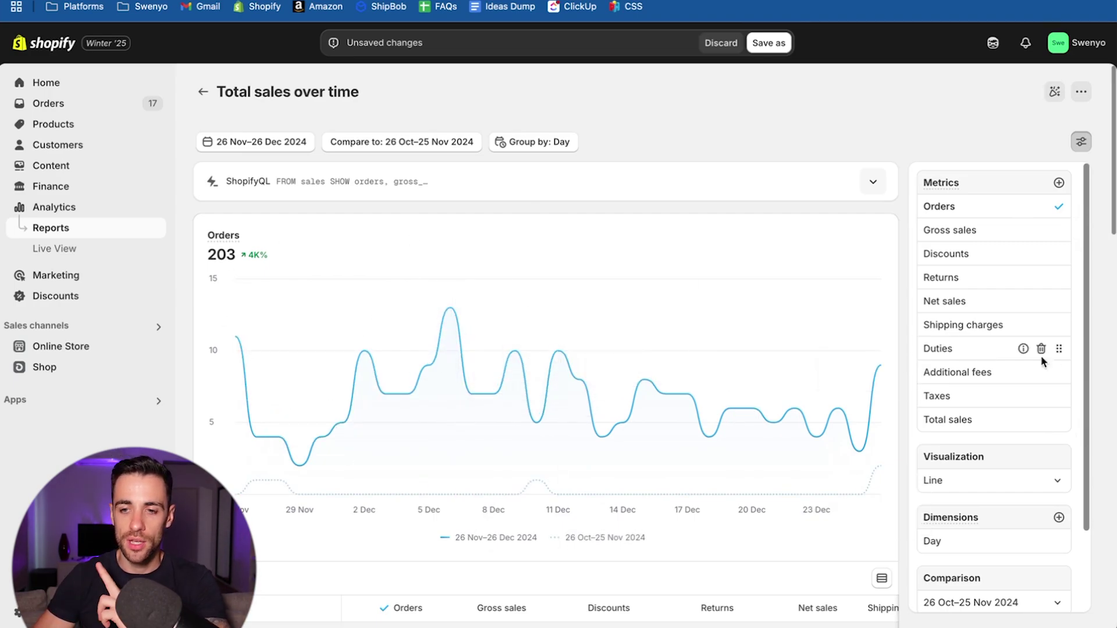
pyautogui.scroll(-3, 1112, 394)
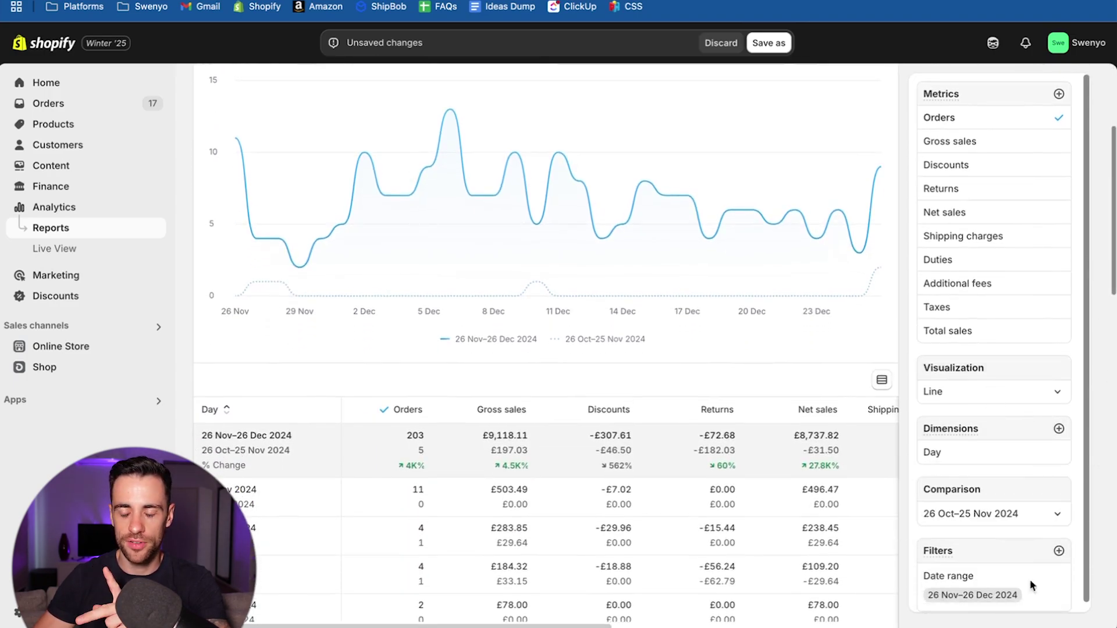
pyautogui.click(1059, 552)
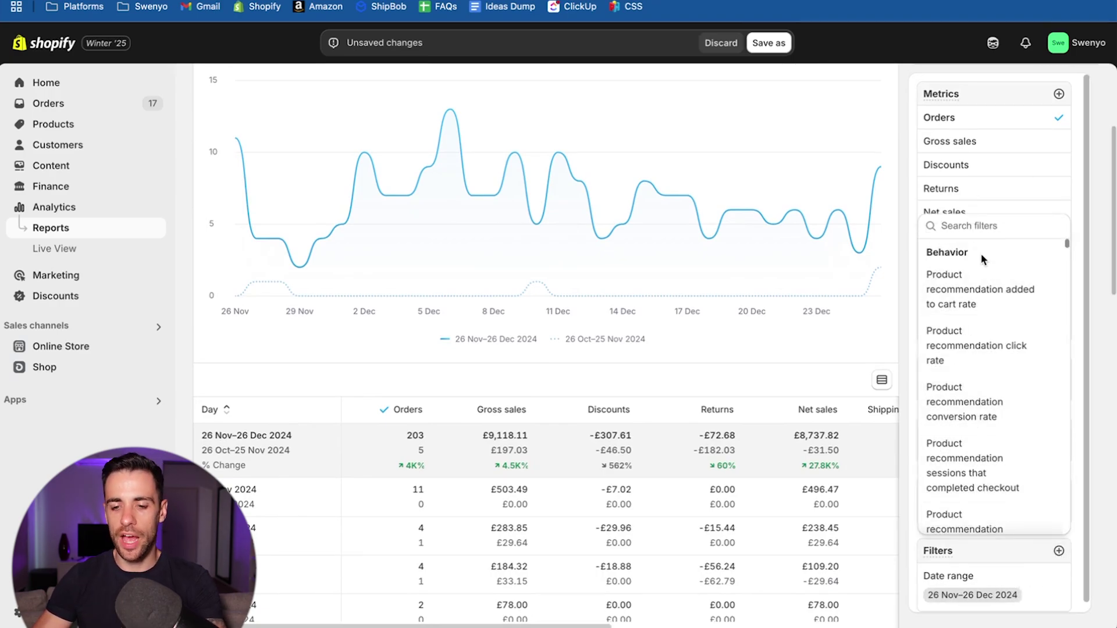
pyautogui.write('new o')
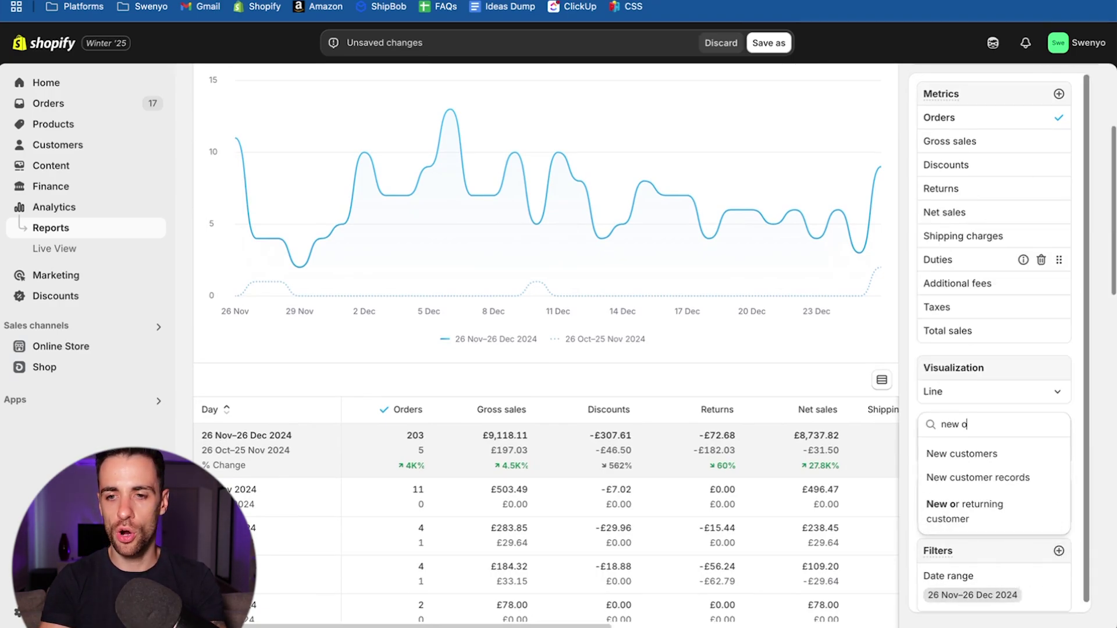
pyautogui.click(978, 520)
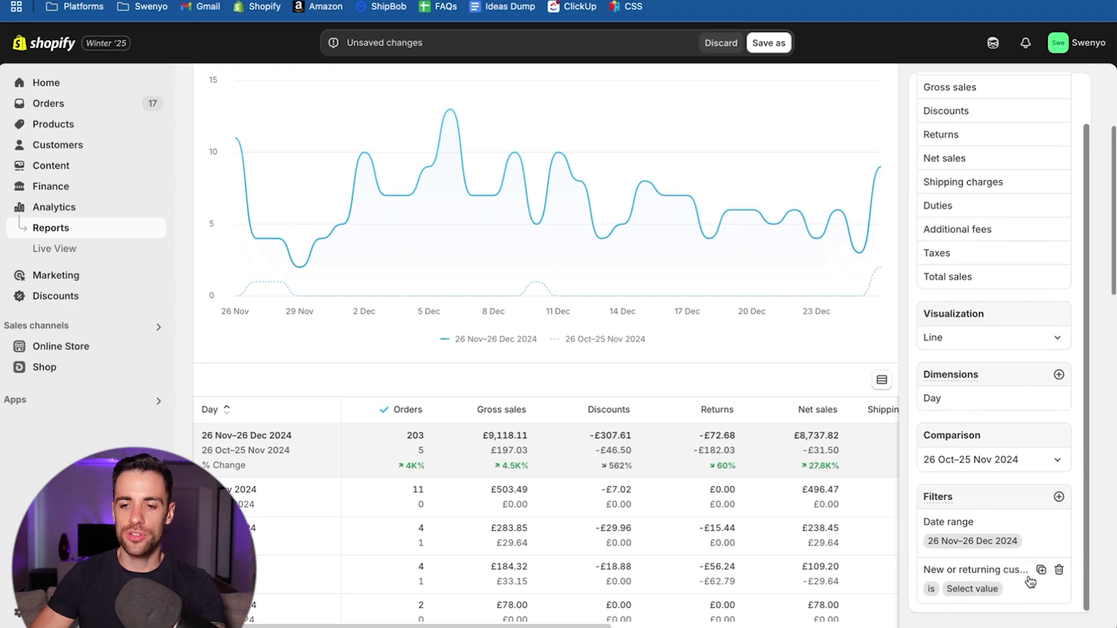
pyautogui.click(962, 598)
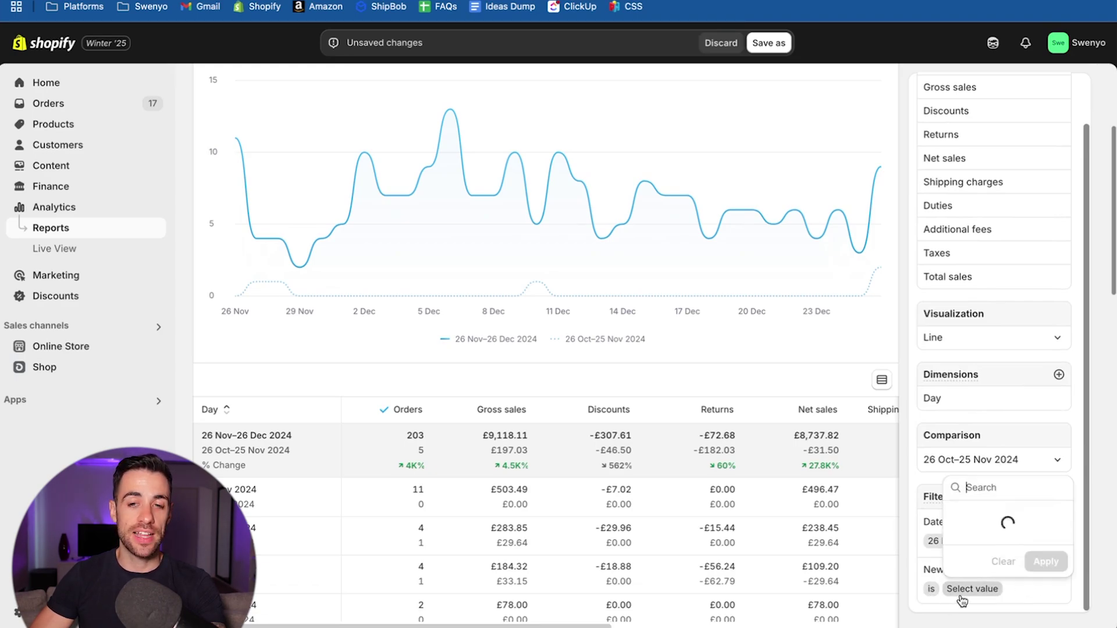
pyautogui.click(975, 501)
pyautogui.click(1046, 562)
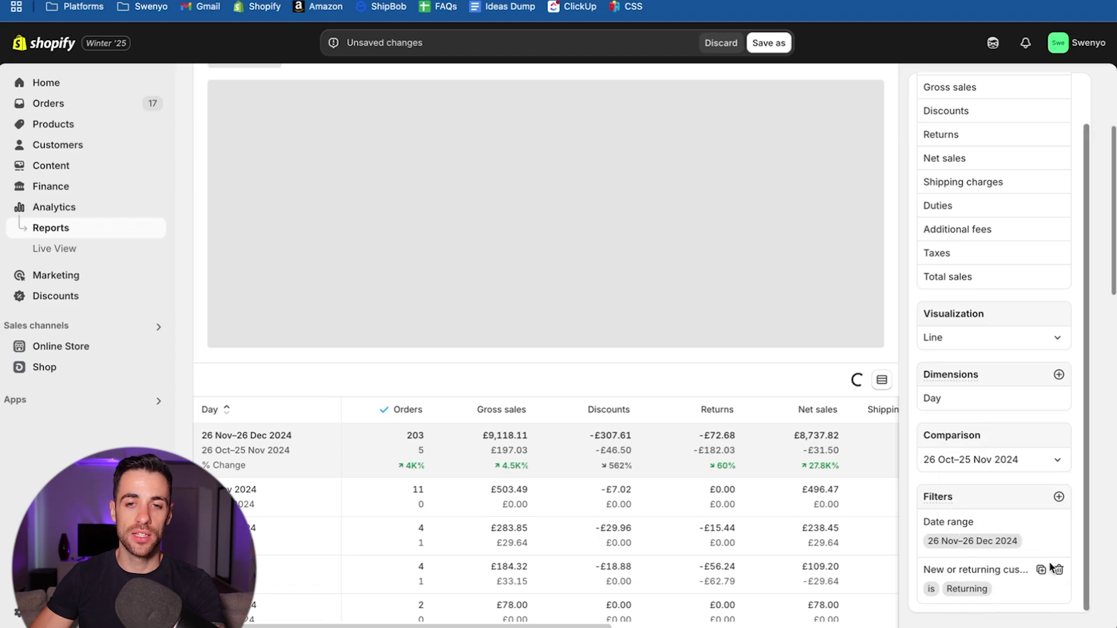
pyautogui.scroll(4, 954, 546)
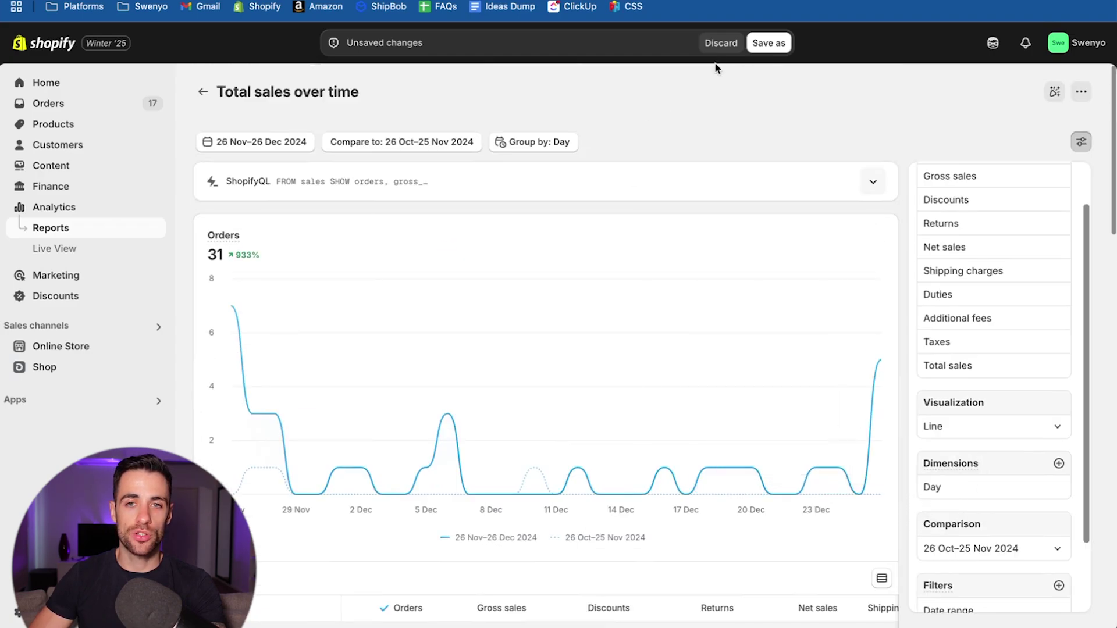
# Step: Save the filtered report as a new copy named 'YT - Return Customers'
pyautogui.click(768, 43)
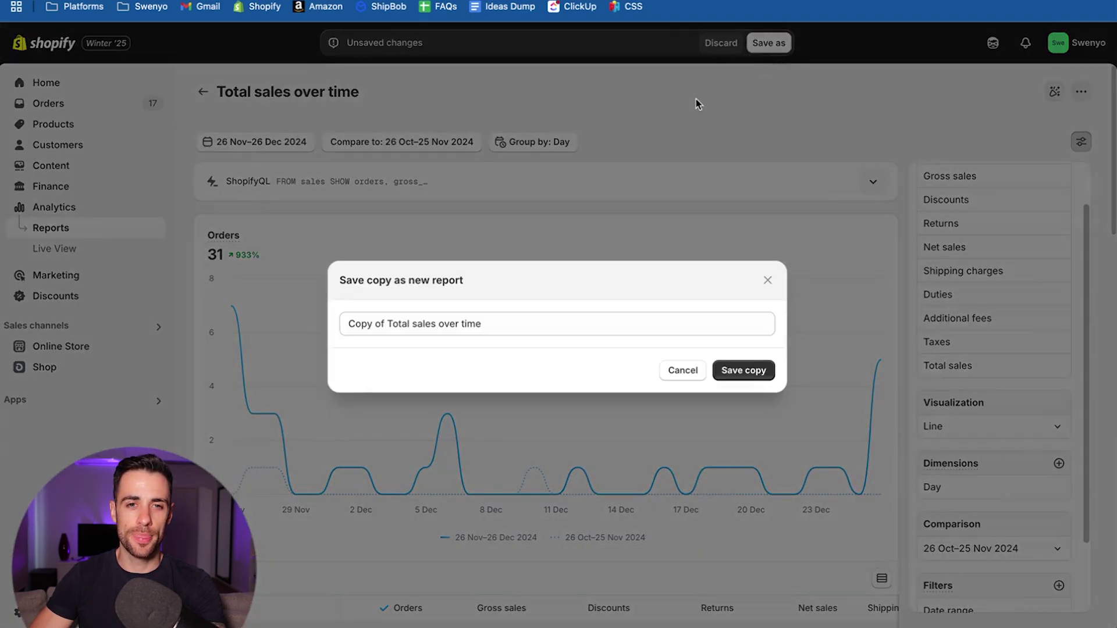
pyautogui.click(476, 327)
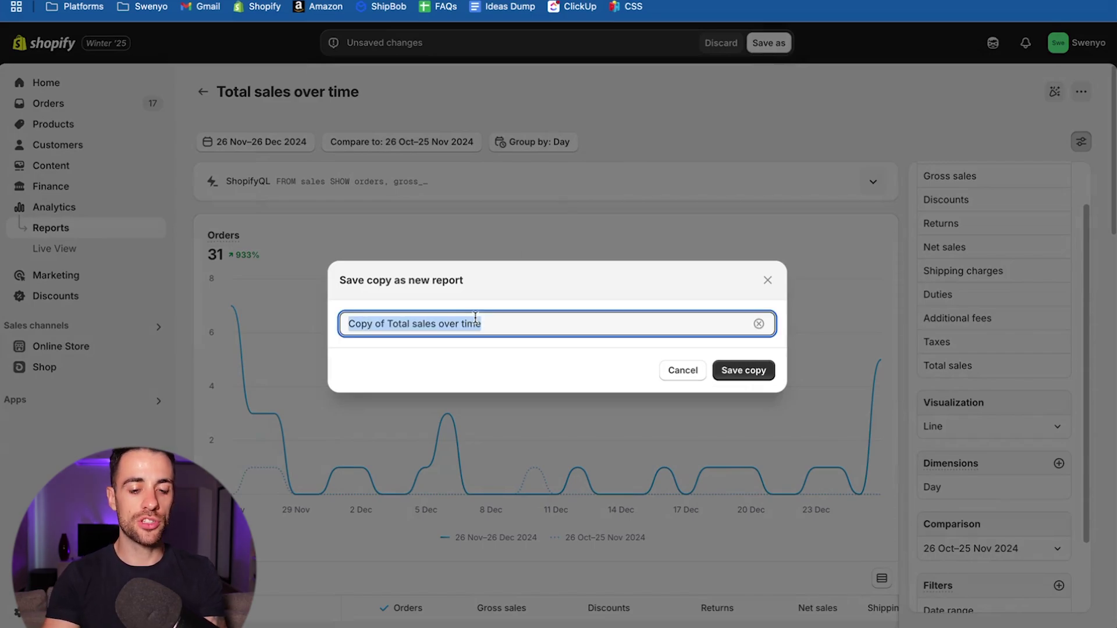
pyautogui.write('YT - Returning Customers')
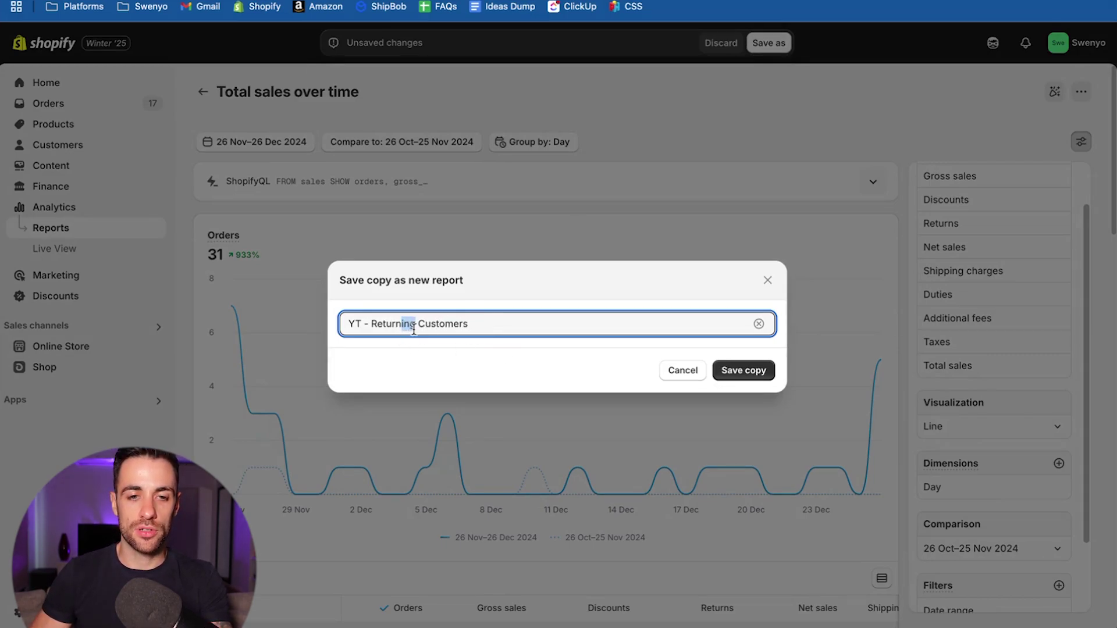
pyautogui.press('BackSpace')
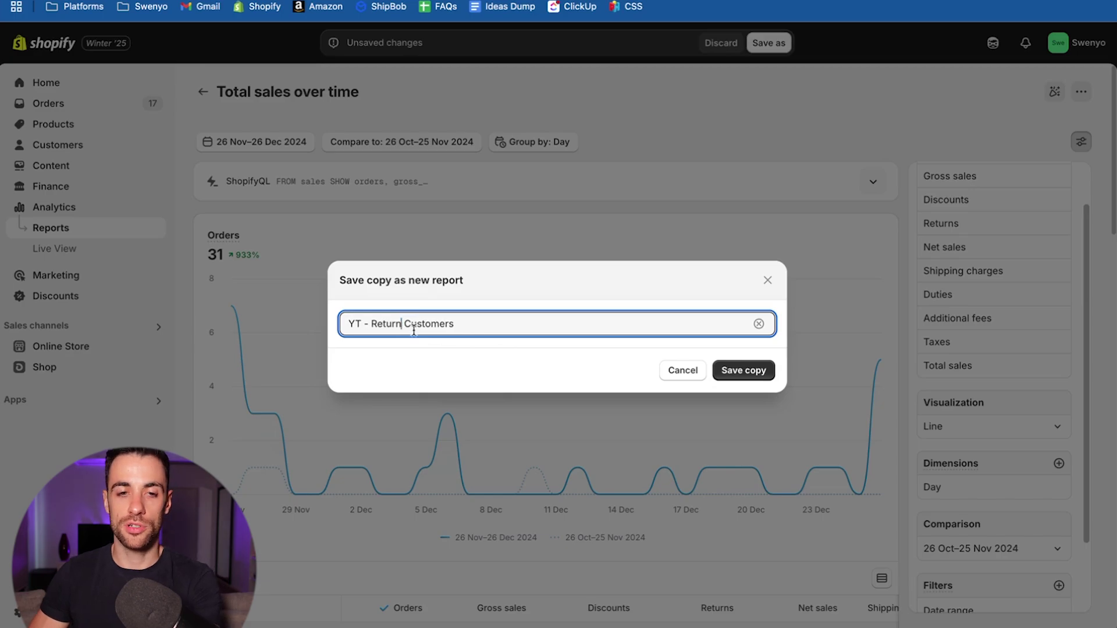
pyautogui.click(740, 371)
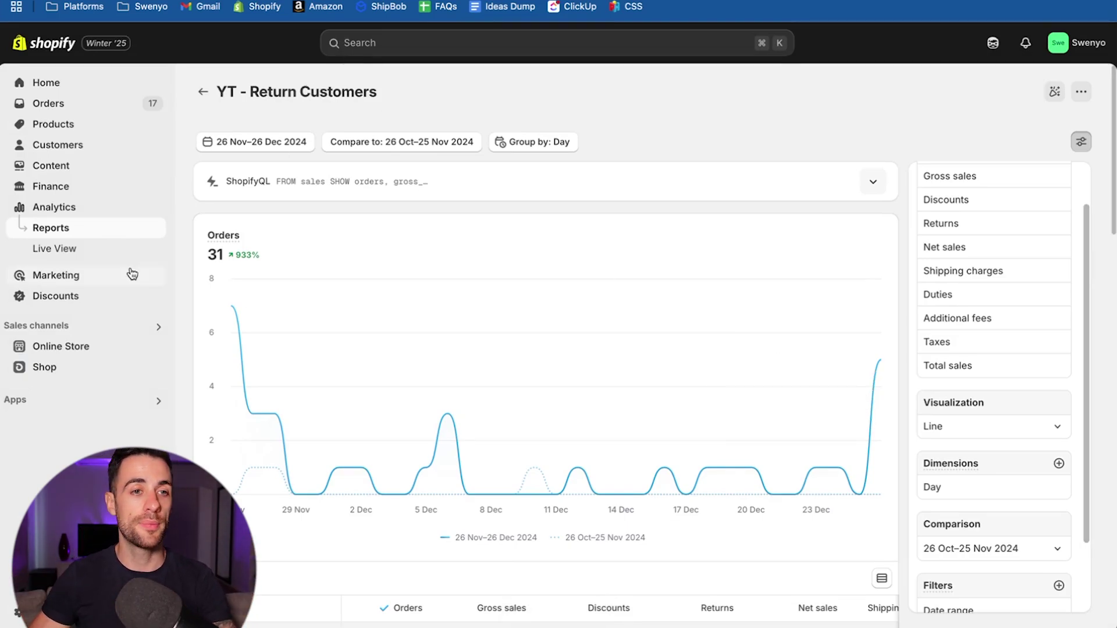
# Step: Open Conversion rate breakdown, feature sessions with cart additions, and show it as a list by metric
pyautogui.click(61, 231)
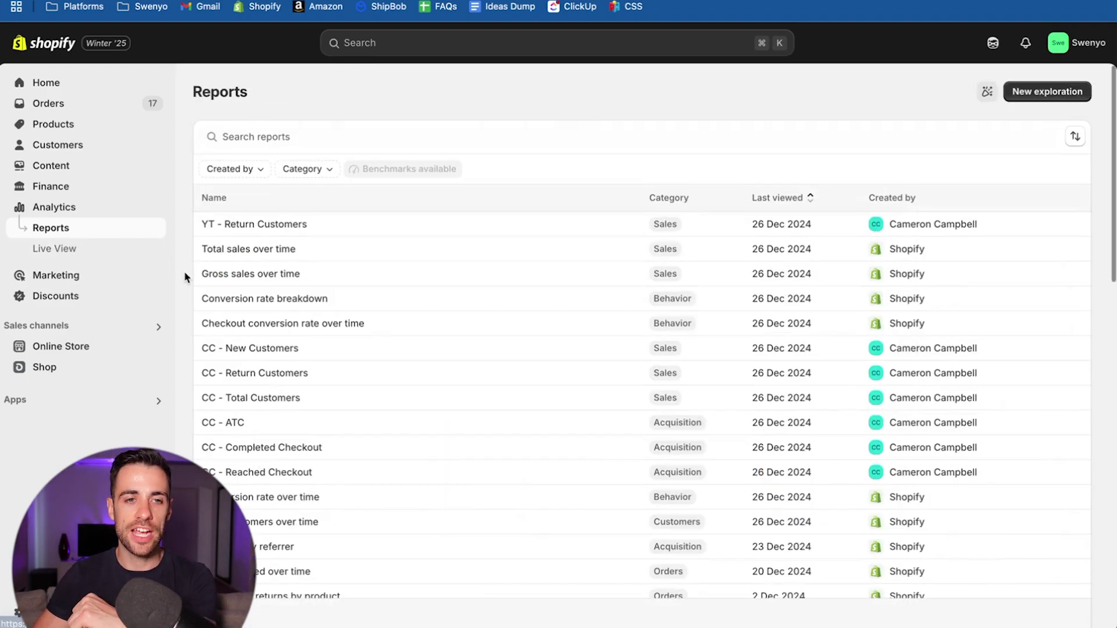
pyautogui.click(258, 300)
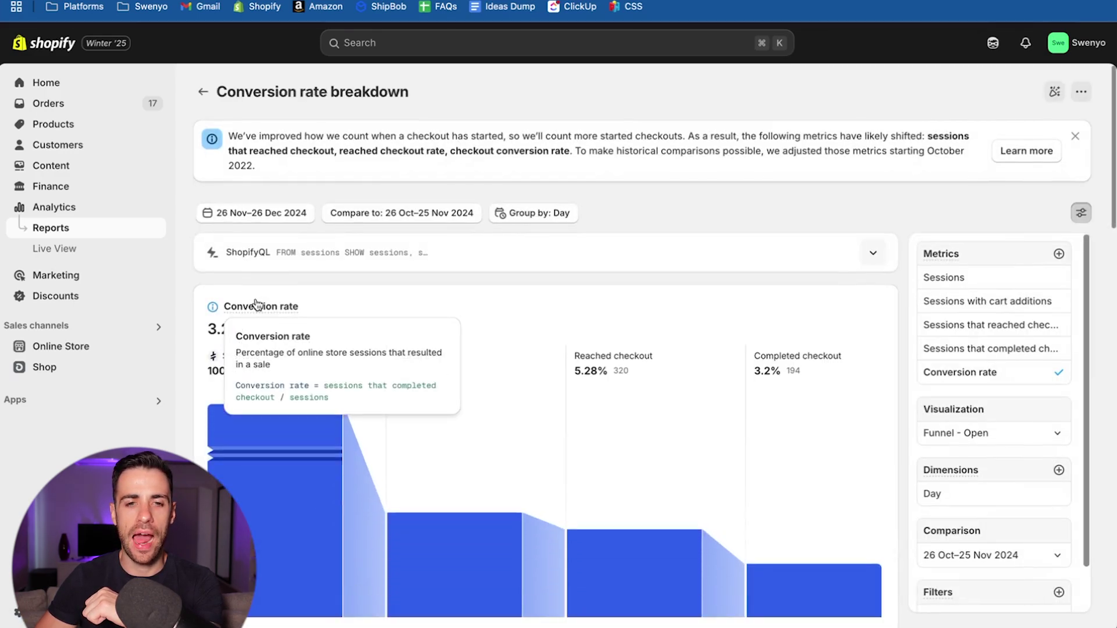
pyautogui.moveTo(976, 312)
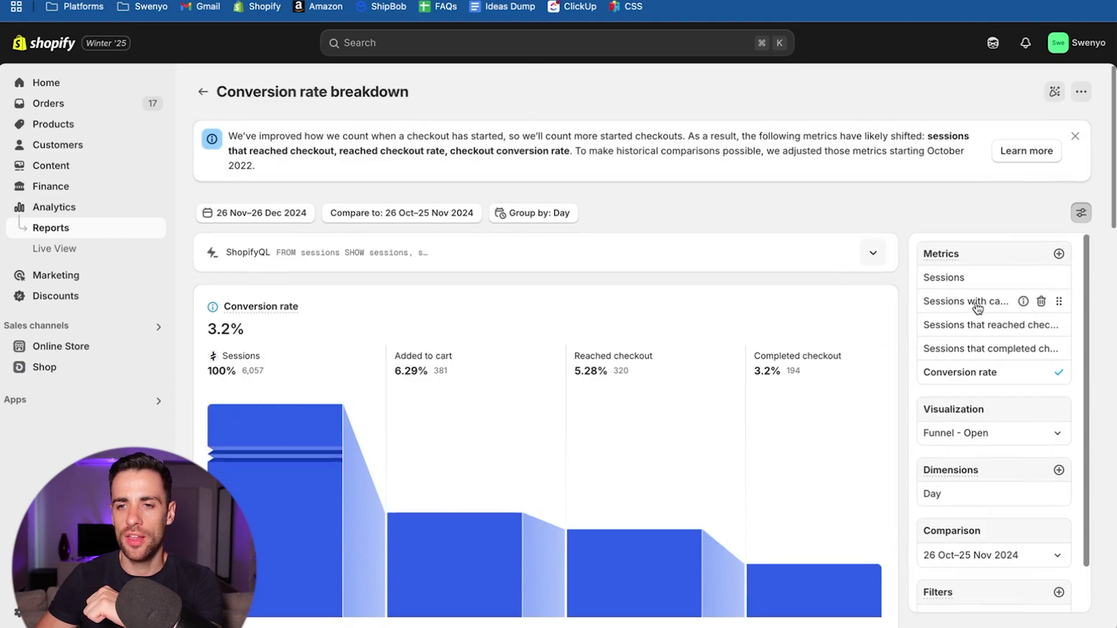
pyautogui.click(976, 305)
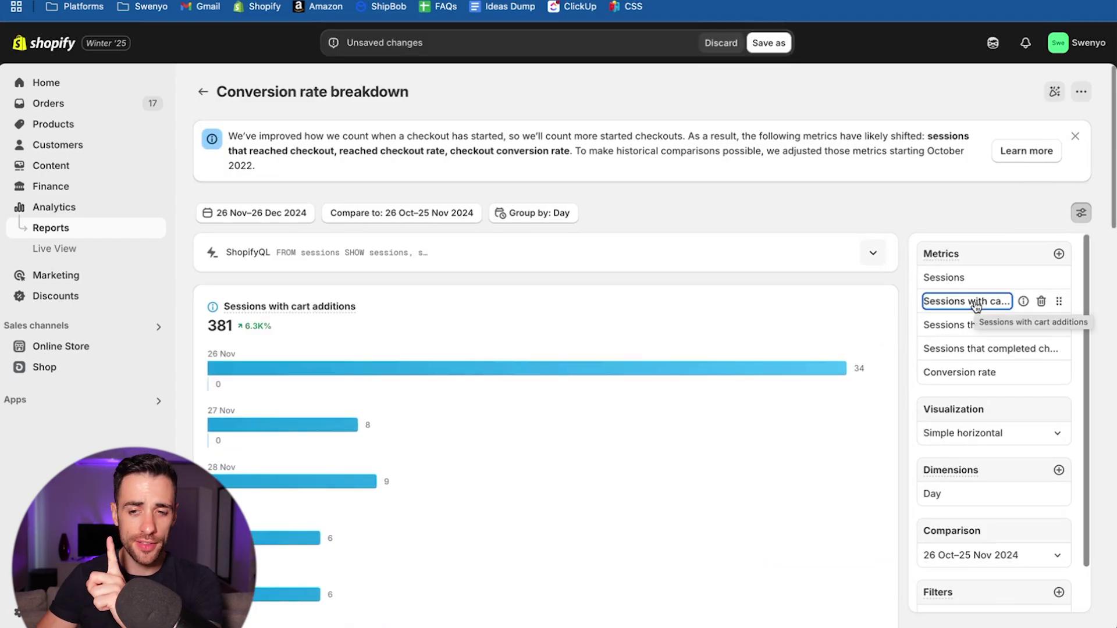
pyautogui.click(1052, 441)
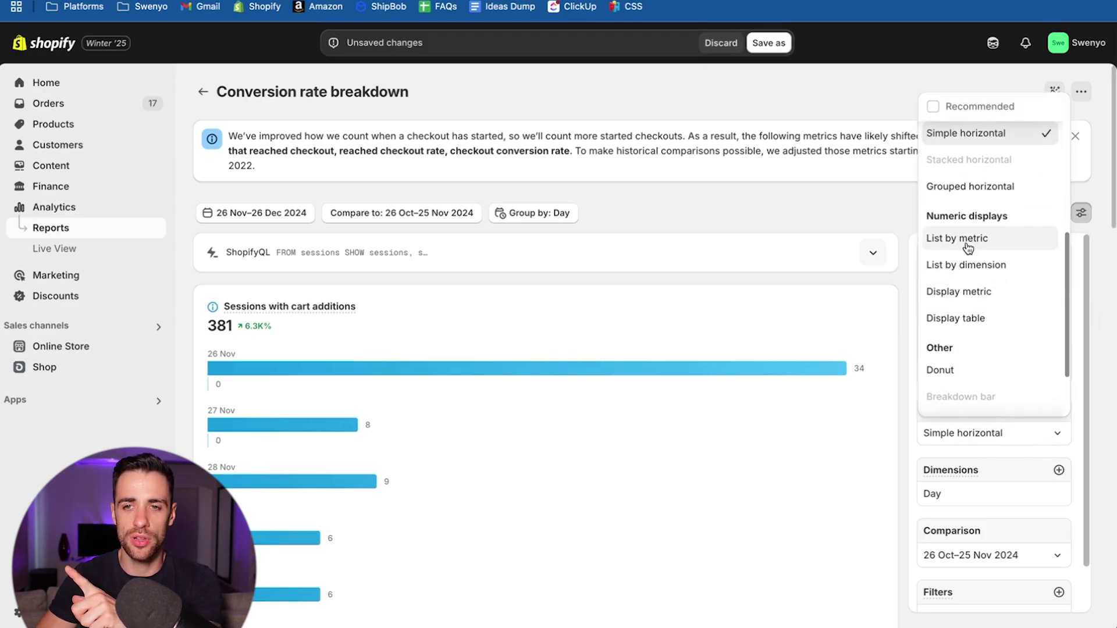
pyautogui.click(965, 239)
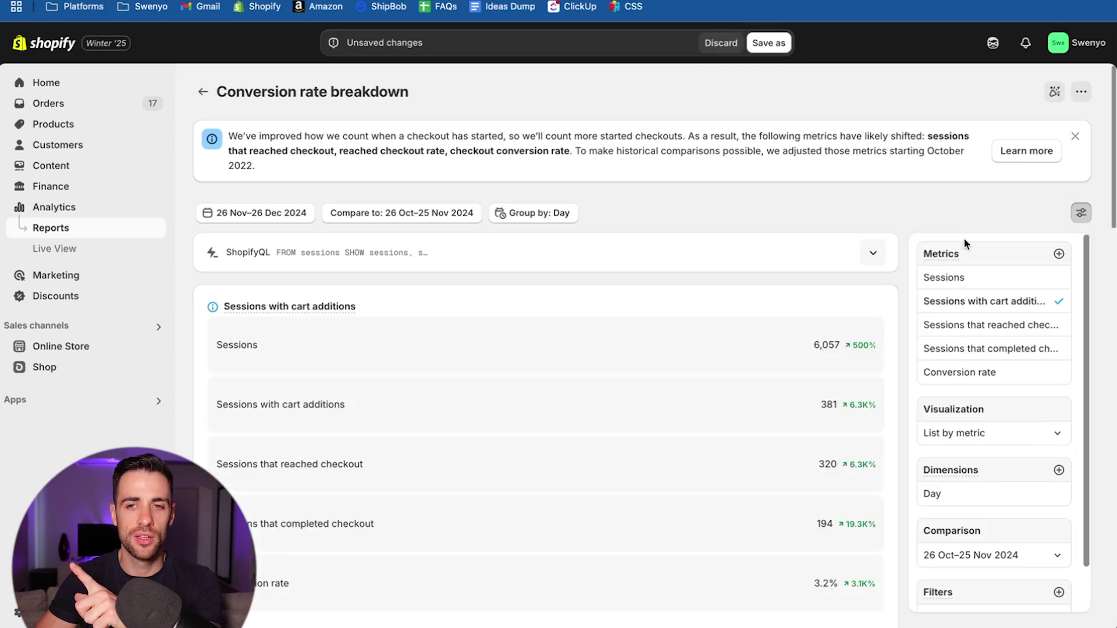
# Step: Start a new copy of the report and name it 'YT - ATC'
pyautogui.click(769, 41)
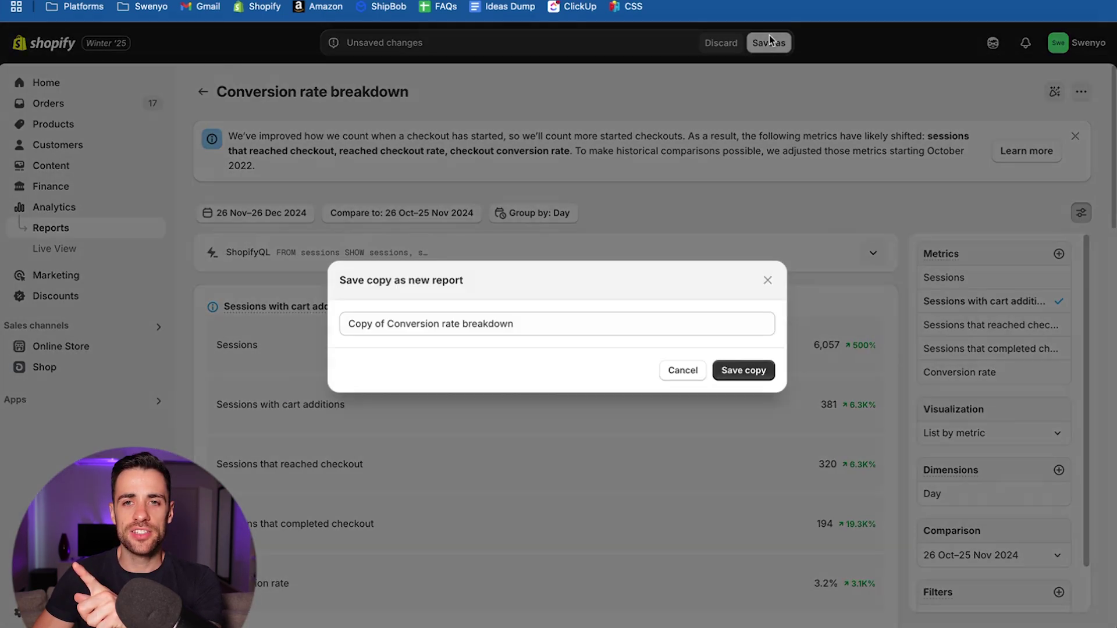
pyautogui.tripleClick(512, 322)
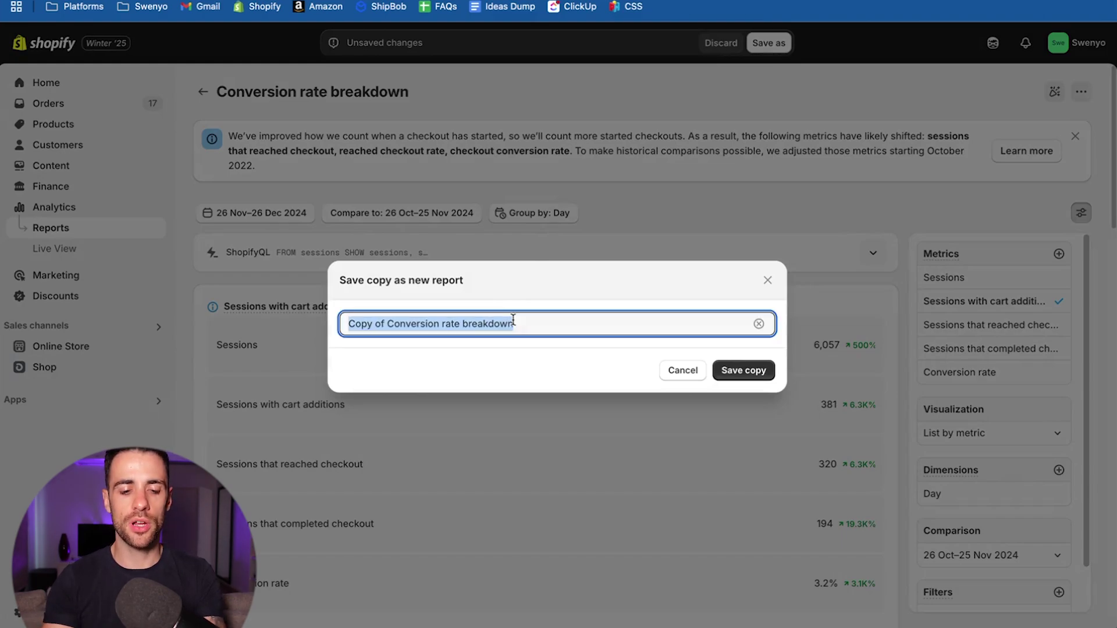
pyautogui.write('YT - ATC')
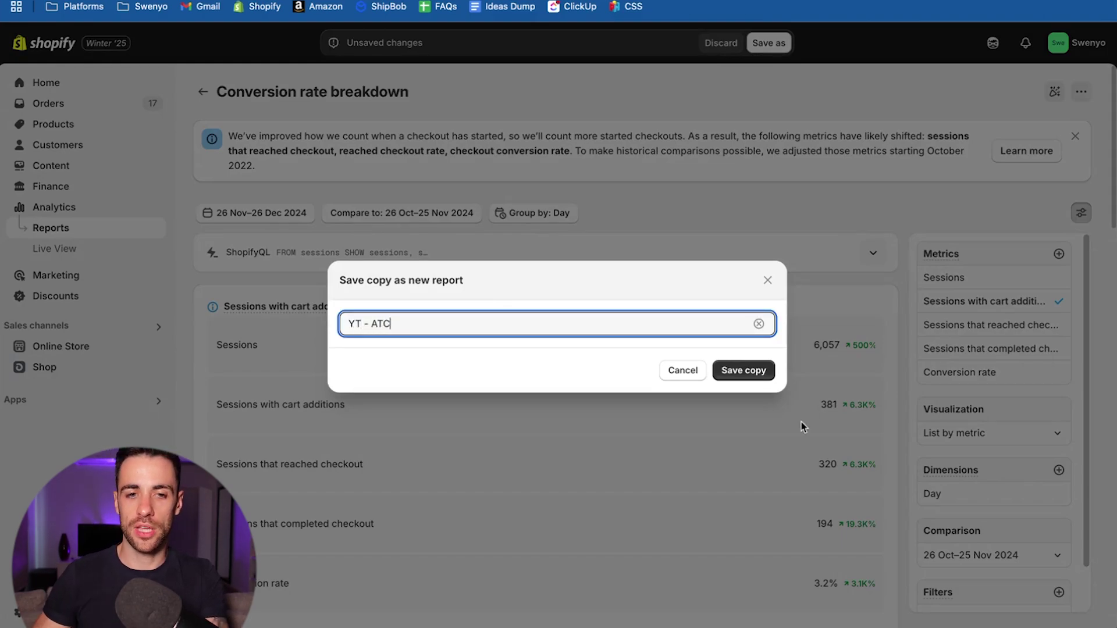
# Step: Save the YT - ATC copy, then make Sessions that reached checkout the featured metric
pyautogui.click(723, 375)
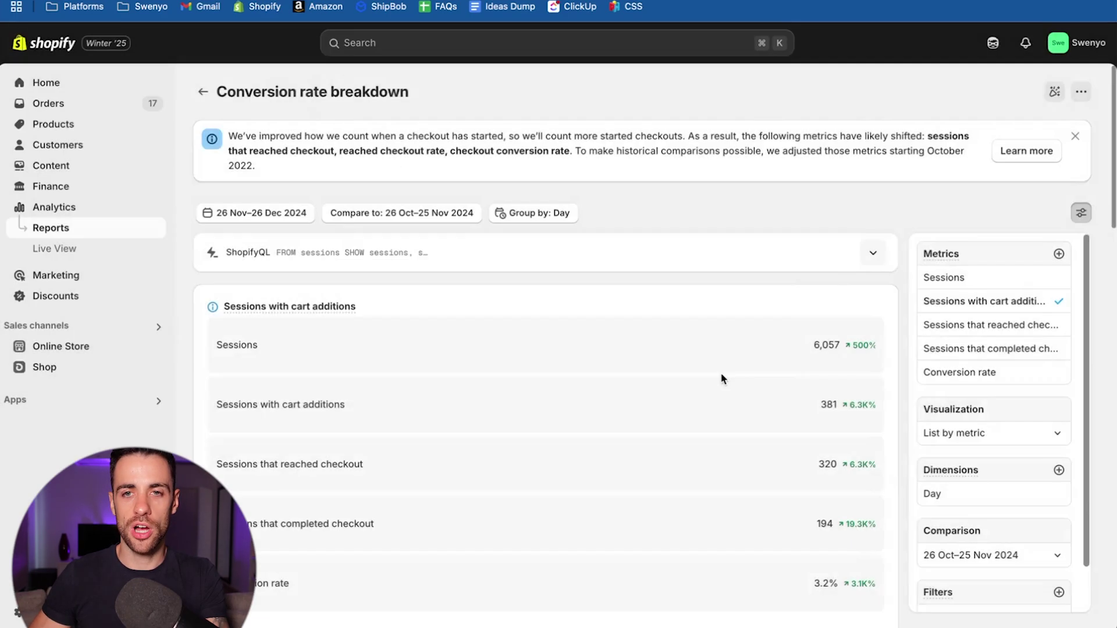
pyautogui.moveTo(979, 337)
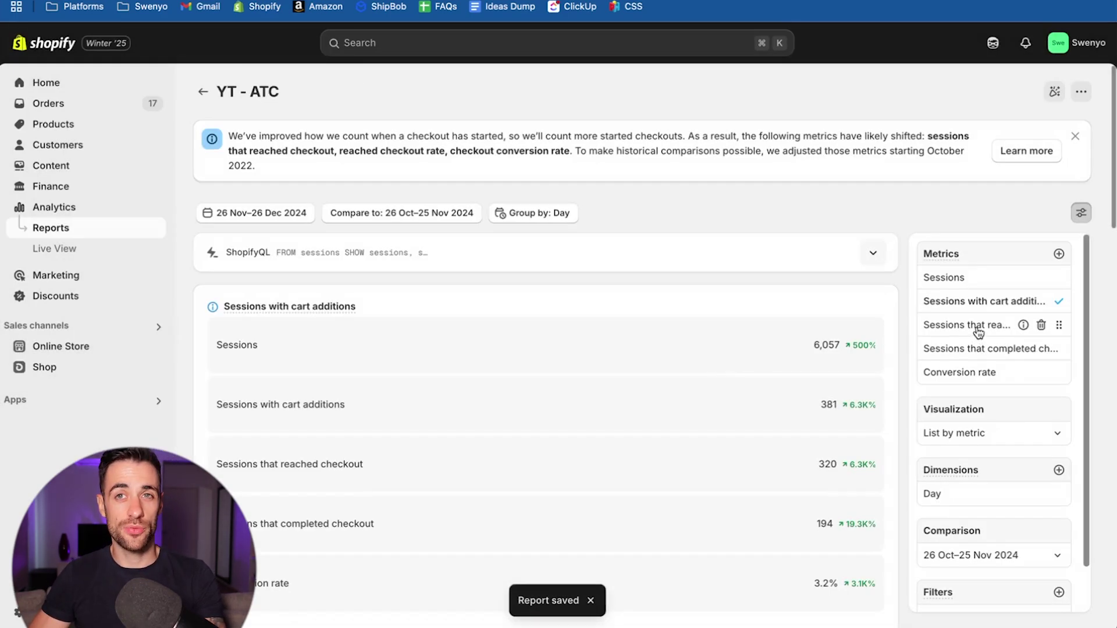
pyautogui.click(979, 326)
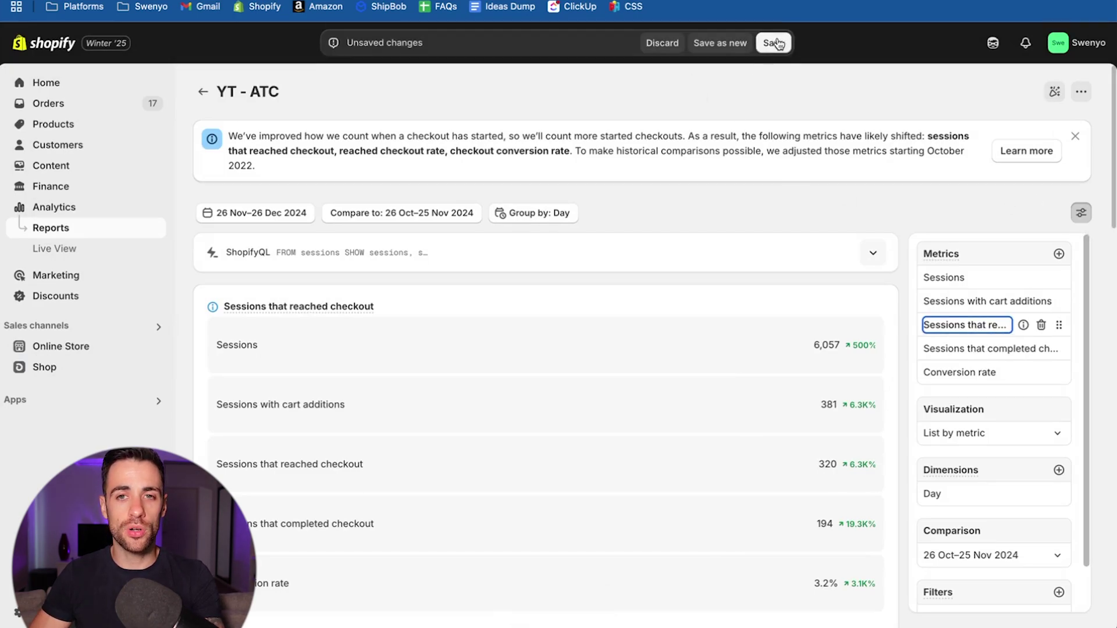
# Step: Save another copy named 'YT - Initiated Checkouts', fixing the 'Iniated' typo
pyautogui.click(722, 44)
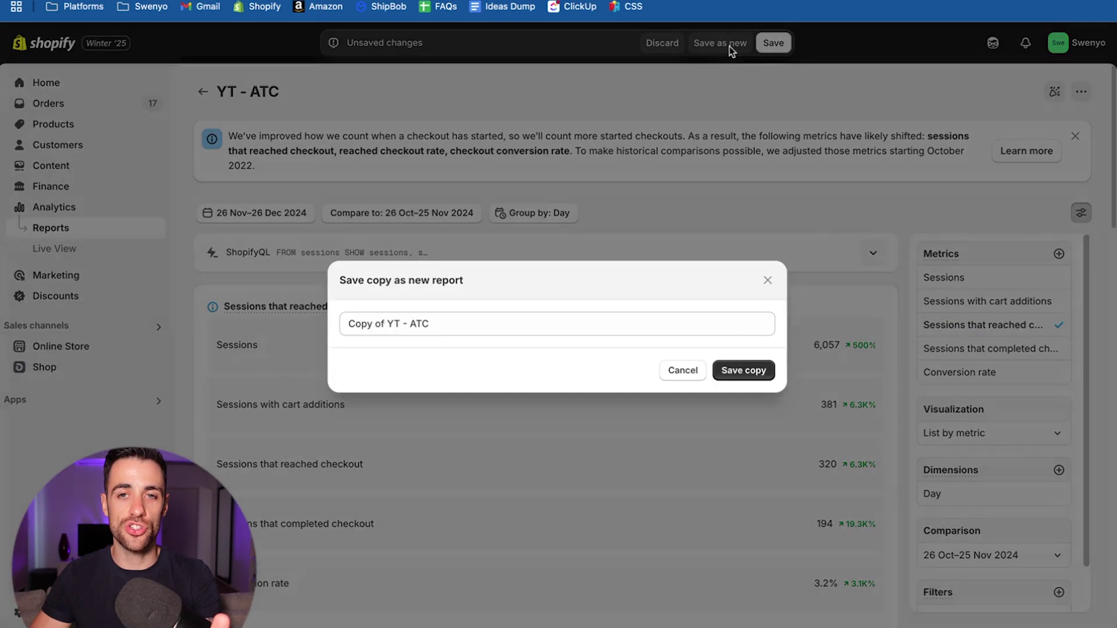
pyautogui.click(381, 322)
pyautogui.press('Left')
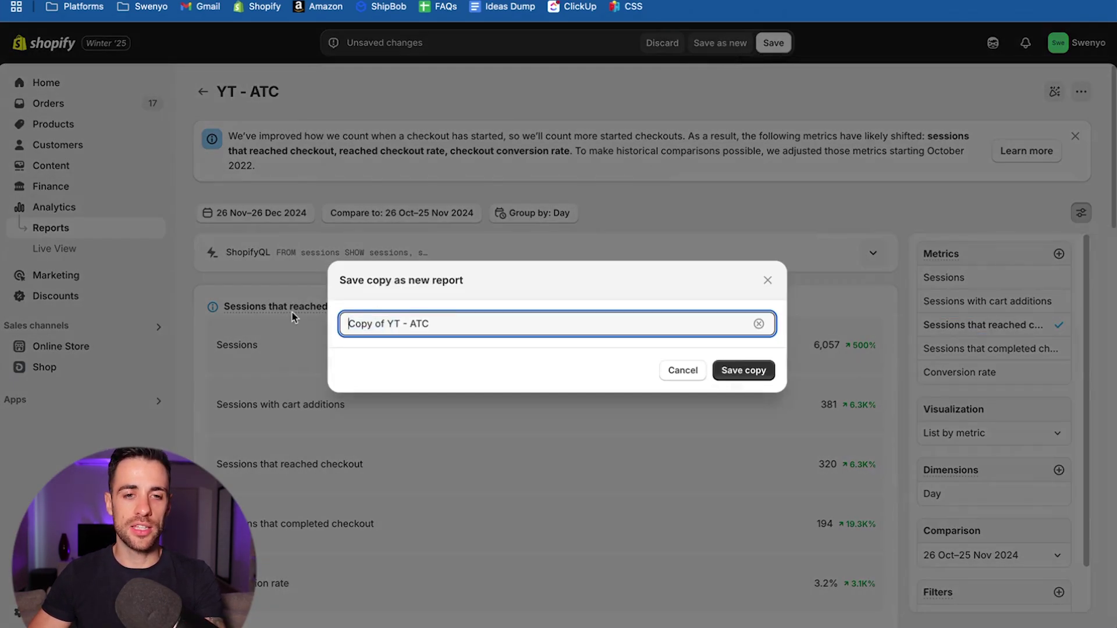
pyautogui.moveTo(381, 324); pyautogui.dragTo(339, 324)
pyautogui.press('BackSpace')
pyautogui.doubleClick(386, 322)
pyautogui.press('BackSpace')
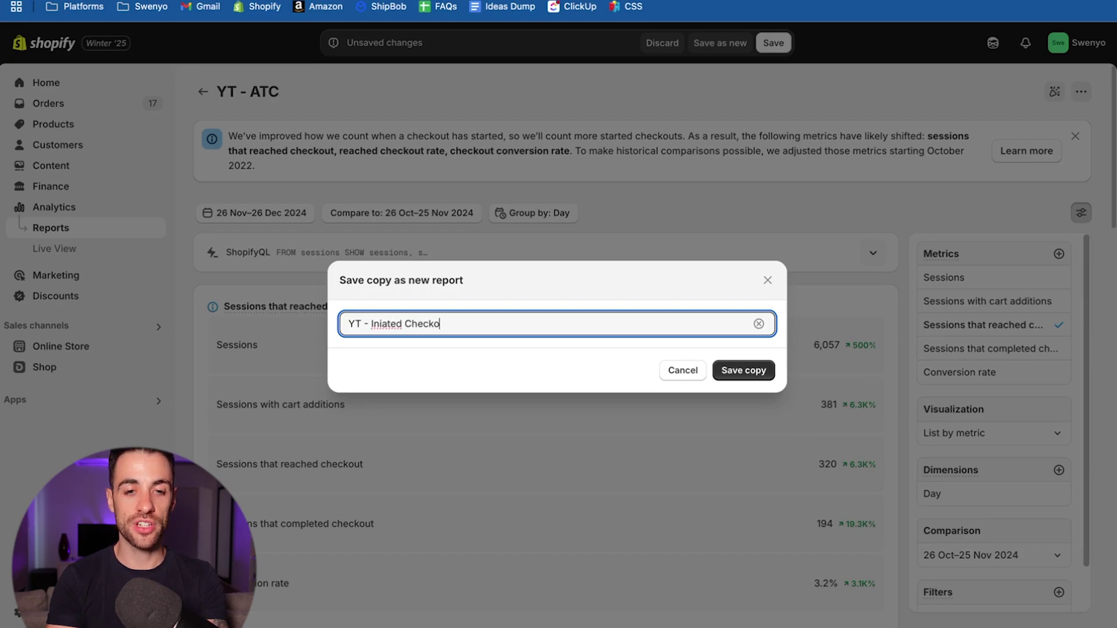
pyautogui.rightClick(376, 329)
pyautogui.click(377, 328)
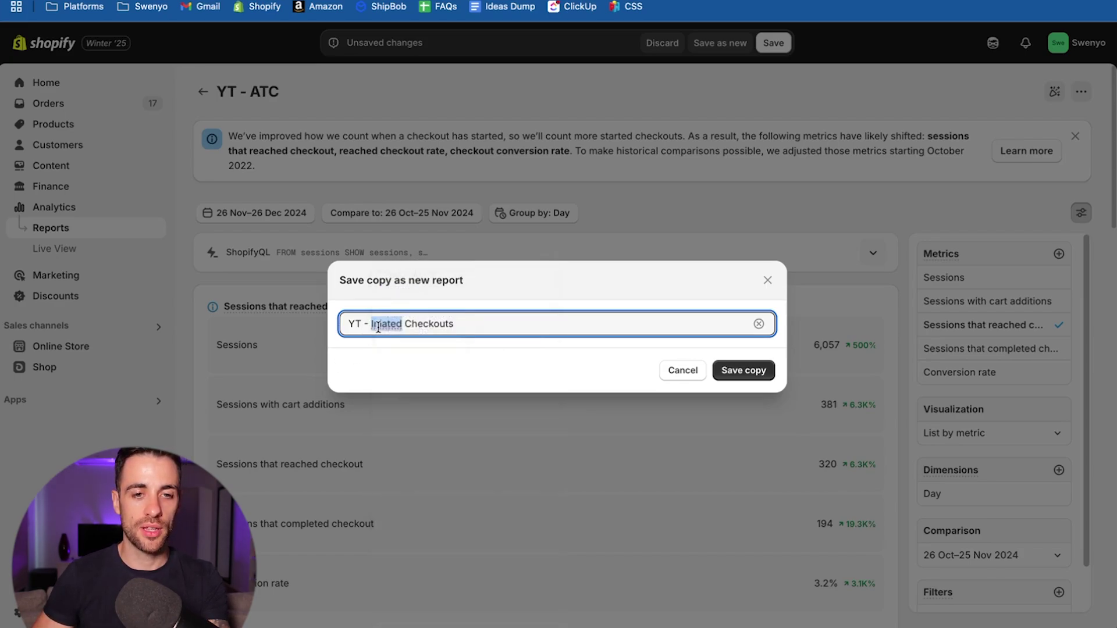
pyautogui.click(384, 328)
pyautogui.write('iti')
pyautogui.click(750, 370)
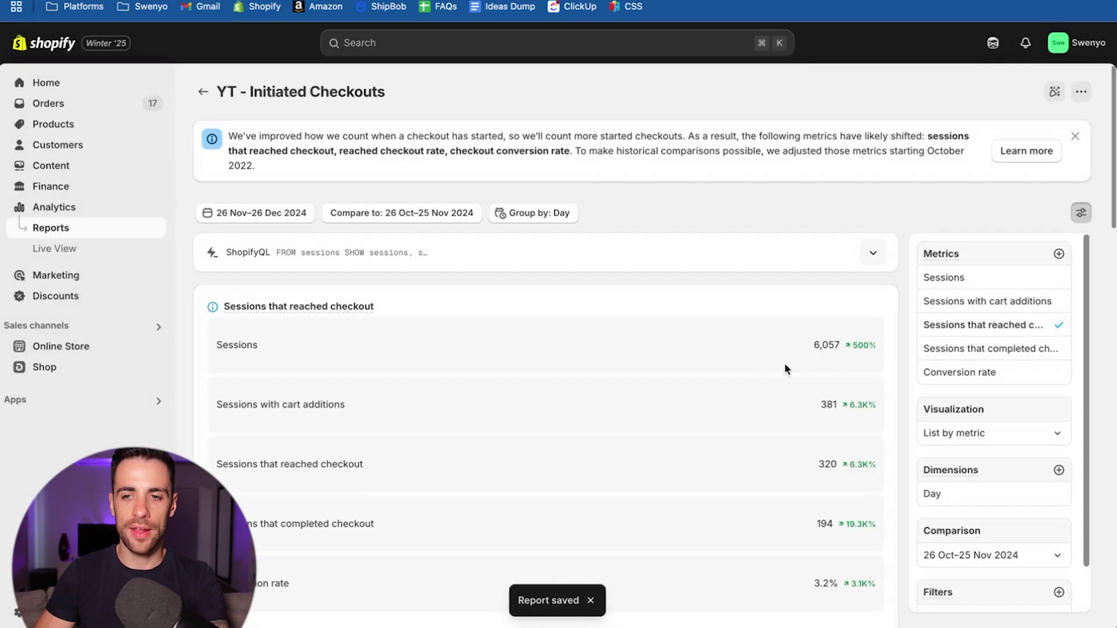
# Step: Feature Sessions that completed checkout (194) and save a copy named 'YT - Completed Checkout'
pyautogui.click(968, 350)
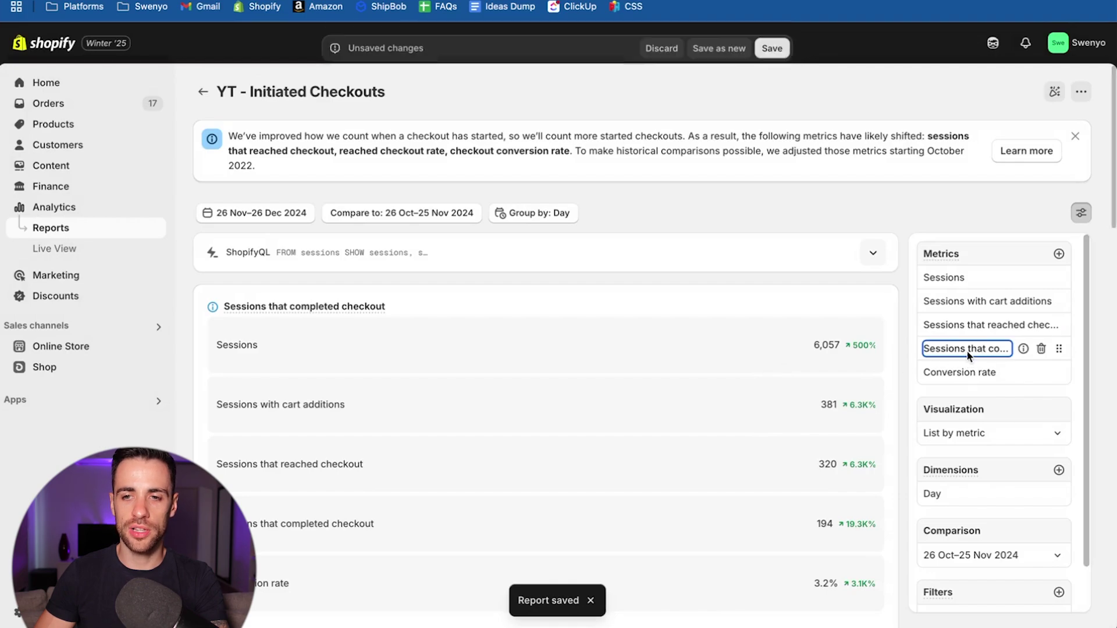
pyautogui.click(714, 44)
pyautogui.click(387, 323)
pyautogui.click(389, 321)
pyautogui.moveTo(388, 322); pyautogui.dragTo(358, 320)
pyautogui.press('BackSpace')
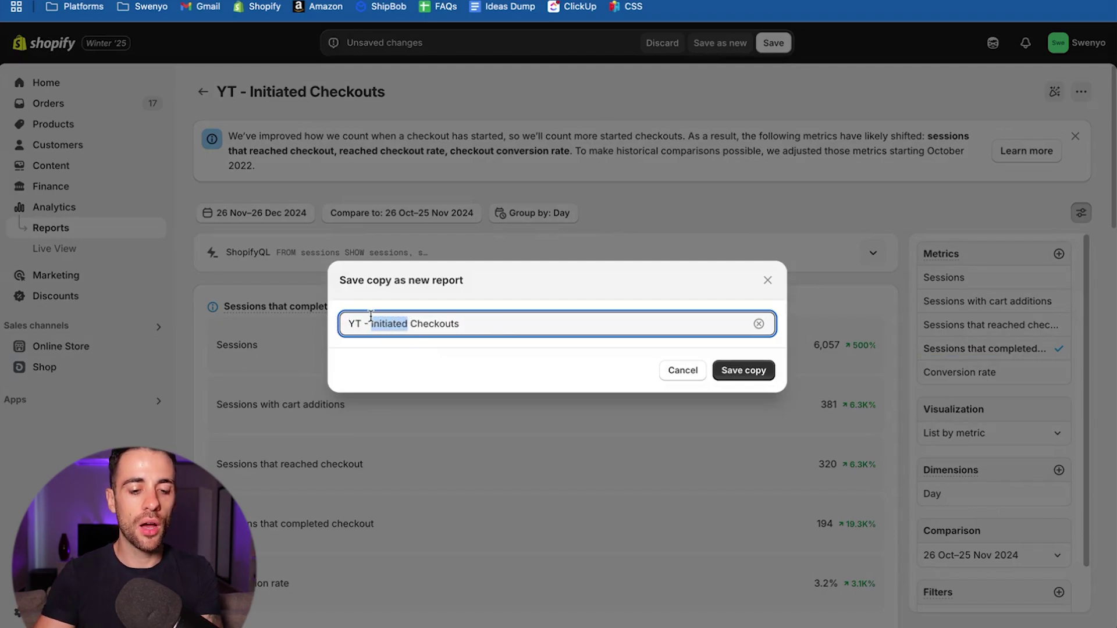
pyautogui.write('Completed')
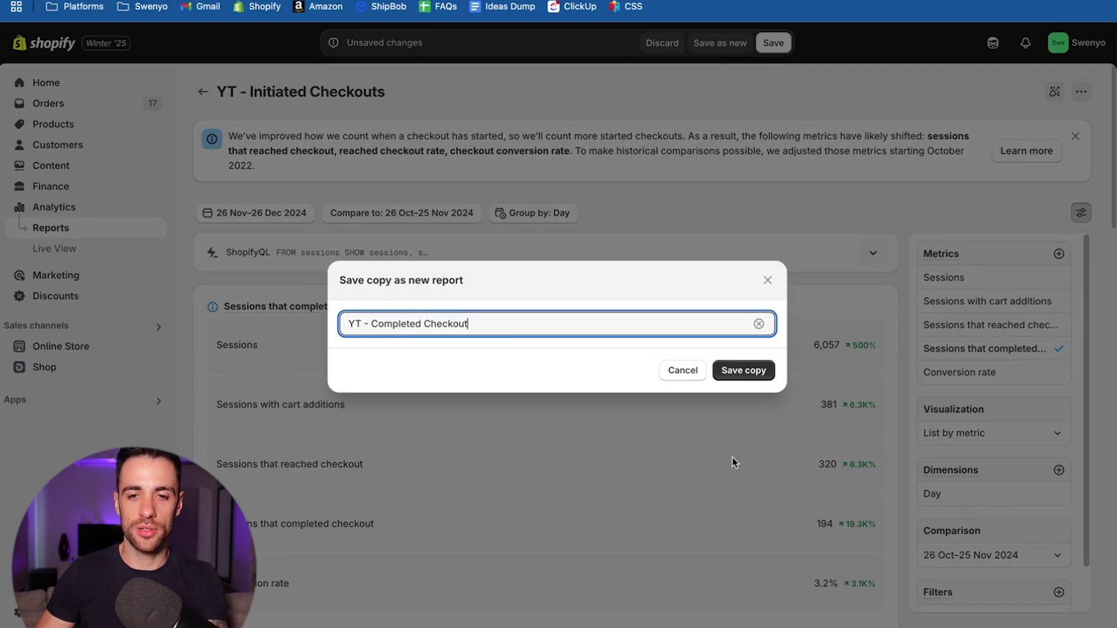
pyautogui.click(758, 379)
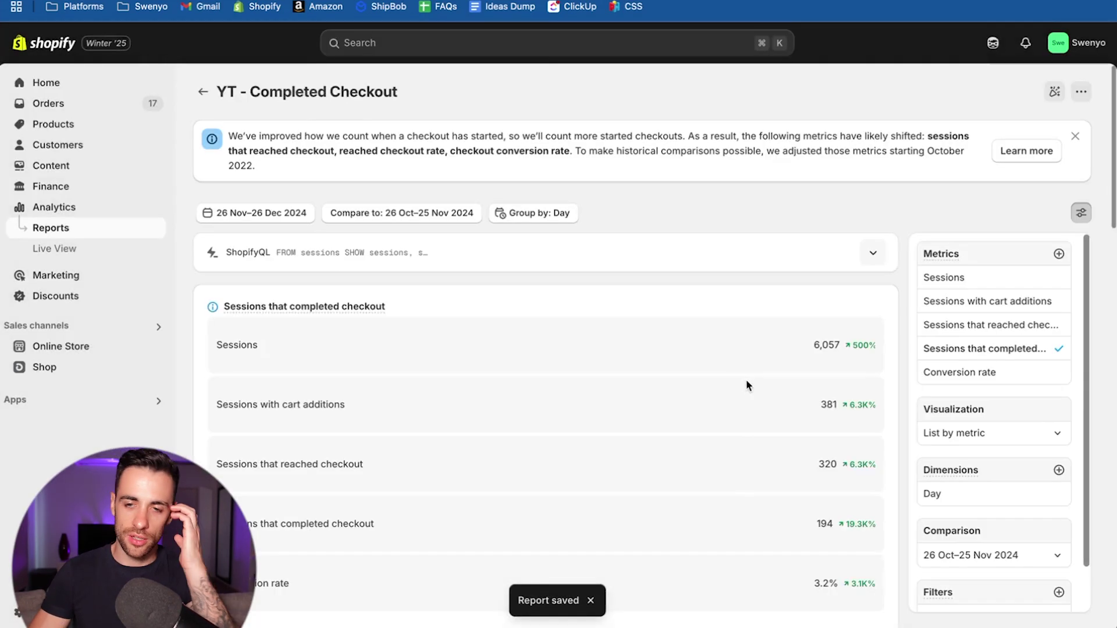
# Step: In the reports list, drop the trailing 's' to rename it 'YT - Initiated Checkout'
pyautogui.click(114, 231)
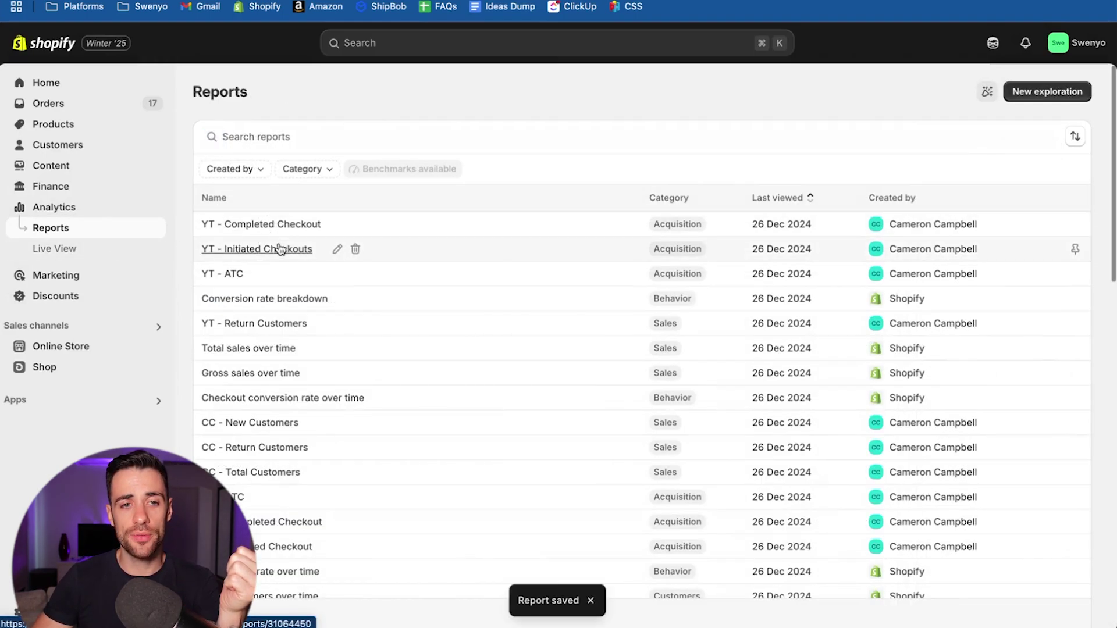
pyautogui.click(338, 249)
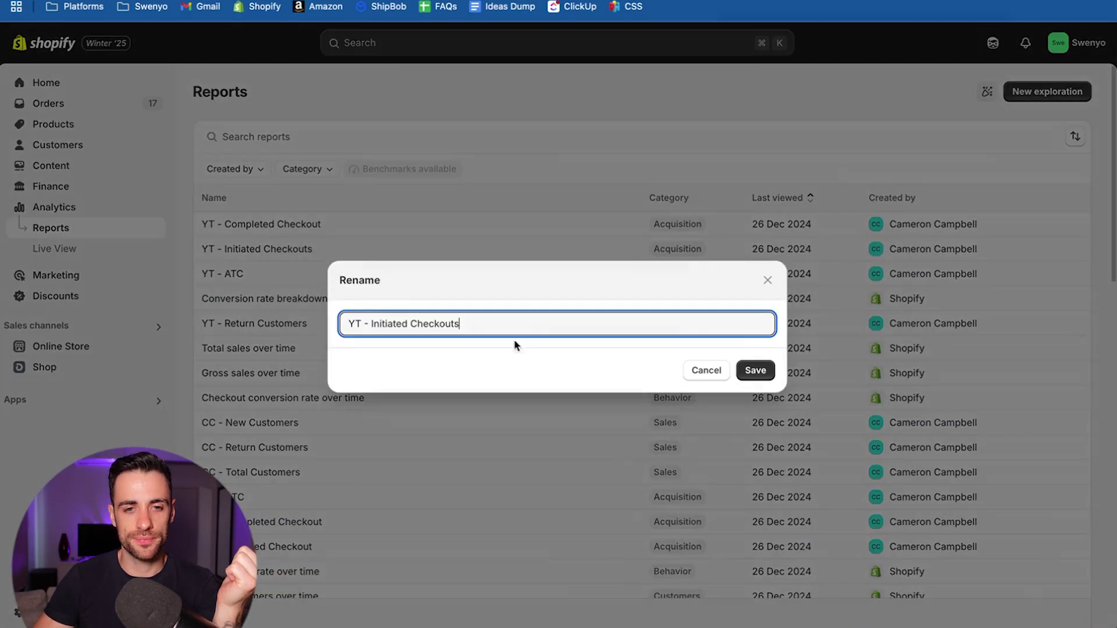
pyautogui.click(528, 327)
pyautogui.press('BackSpace')
pyautogui.click(755, 370)
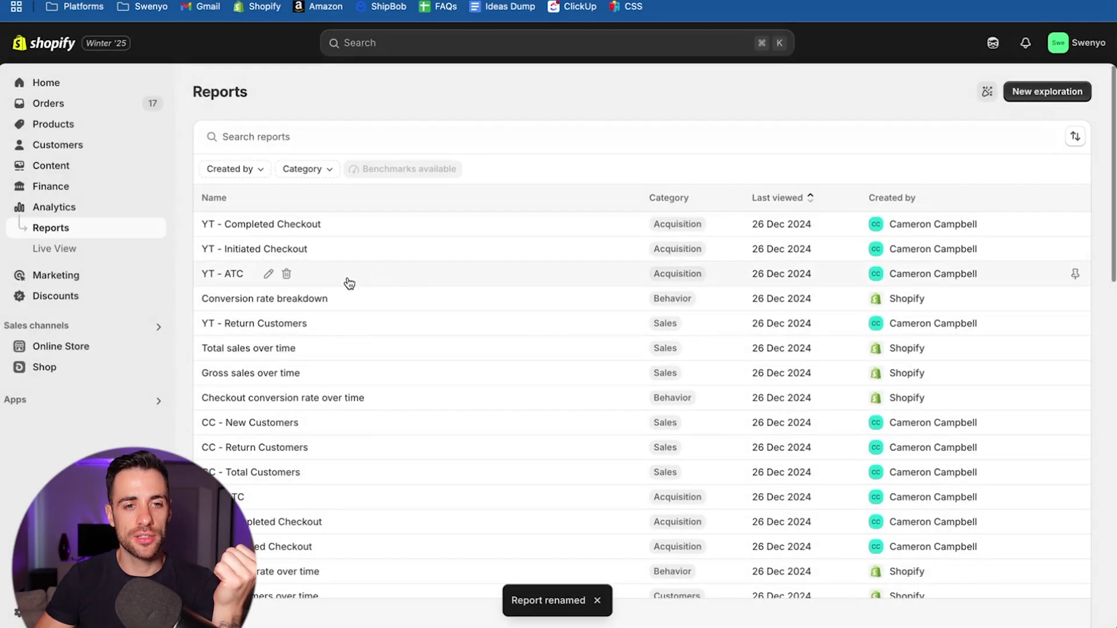
# Step: Go to the Analytics Overview and enter its Customize mode
pyautogui.click(82, 208)
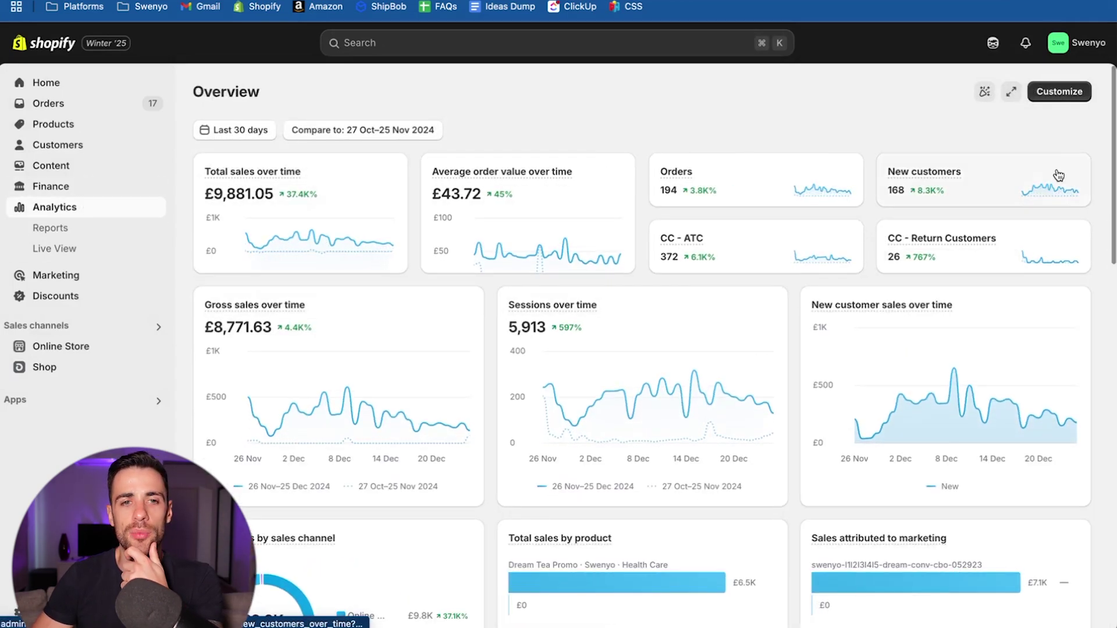
pyautogui.click(1058, 93)
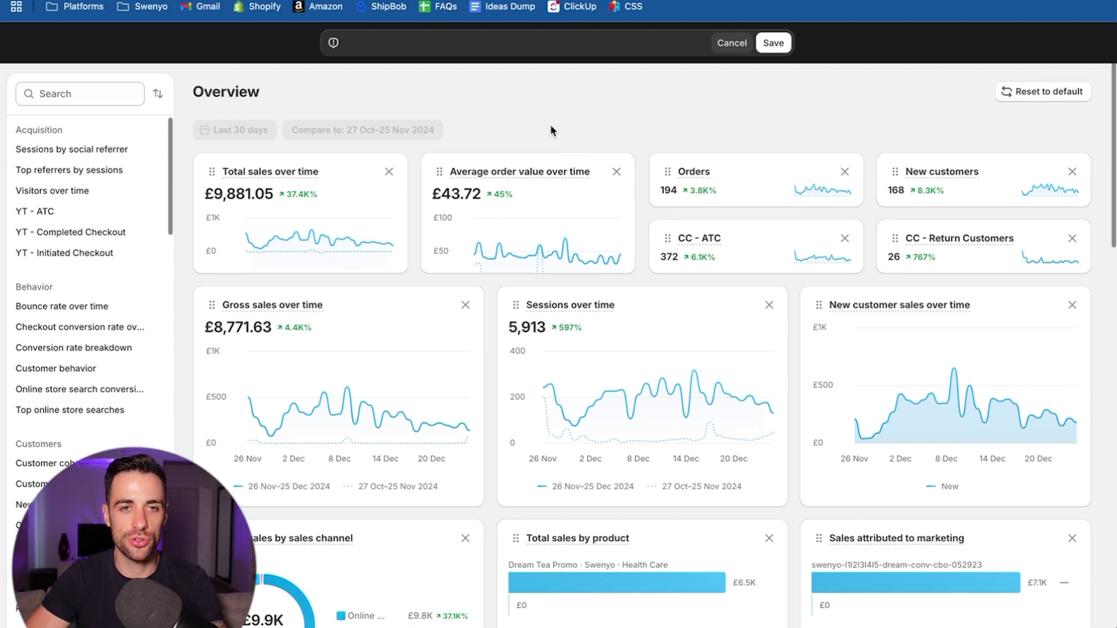
# Step: Remove all 22 cards, from Total sales over time to New vs returning customer sales
pyautogui.click(389, 172)
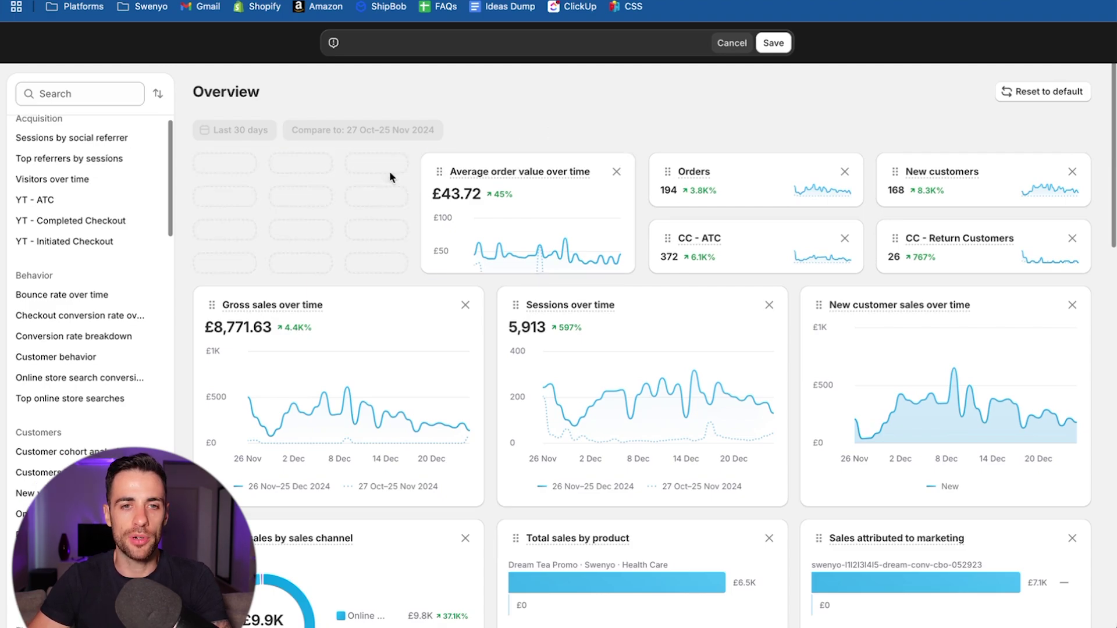
pyautogui.click(465, 305)
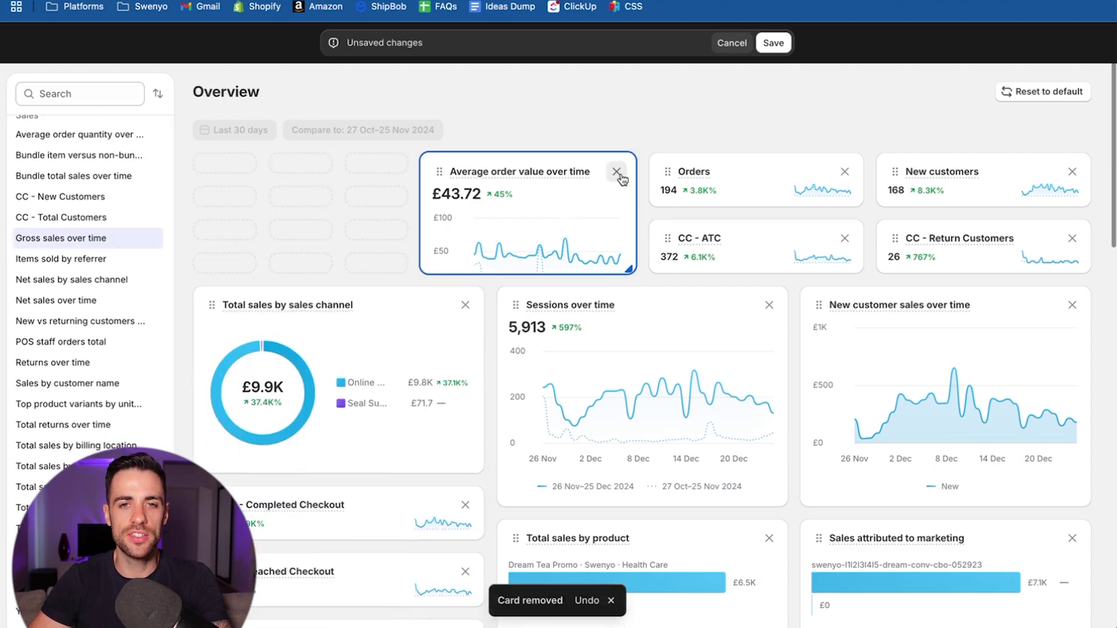
pyautogui.click(616, 171)
pyautogui.click(845, 171)
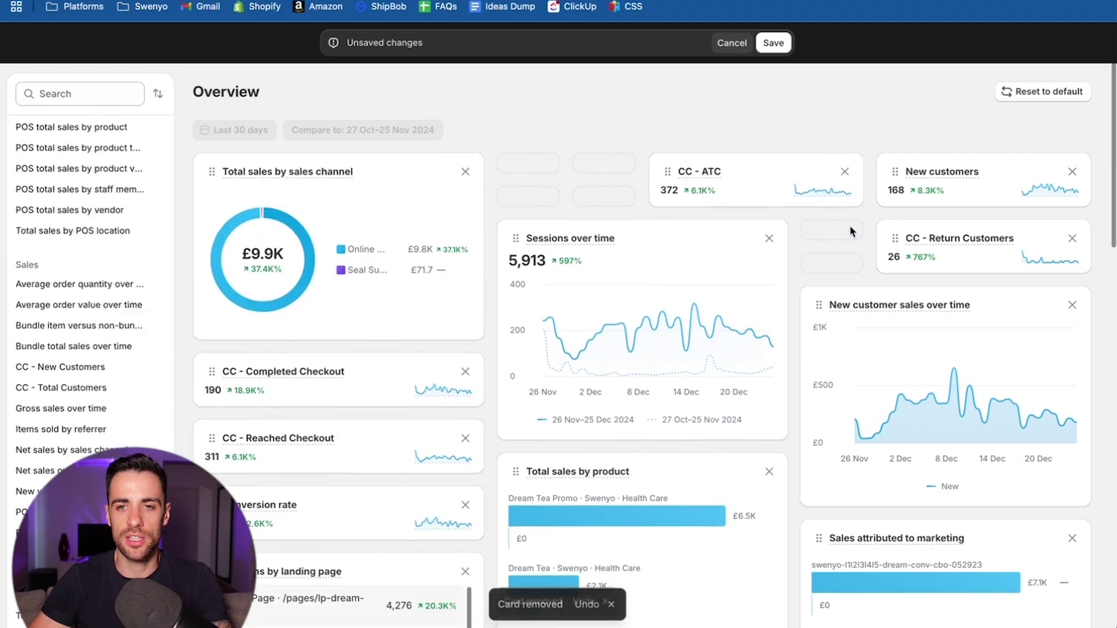
pyautogui.click(845, 172)
pyautogui.click(1079, 173)
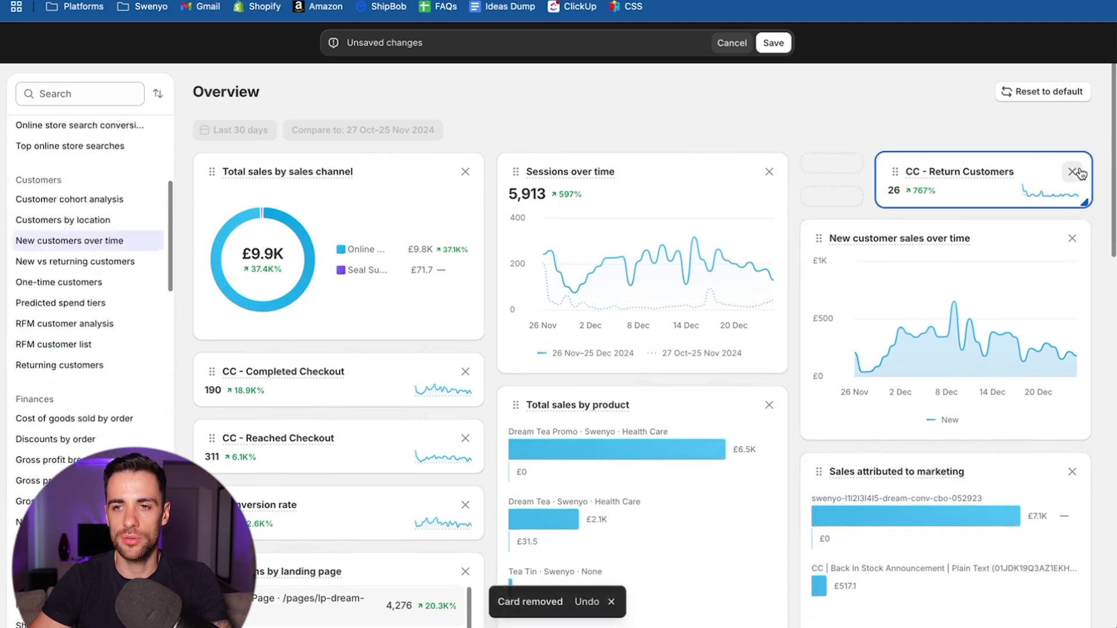
pyautogui.click(1079, 173)
pyautogui.click(1080, 173)
pyautogui.click(1079, 173)
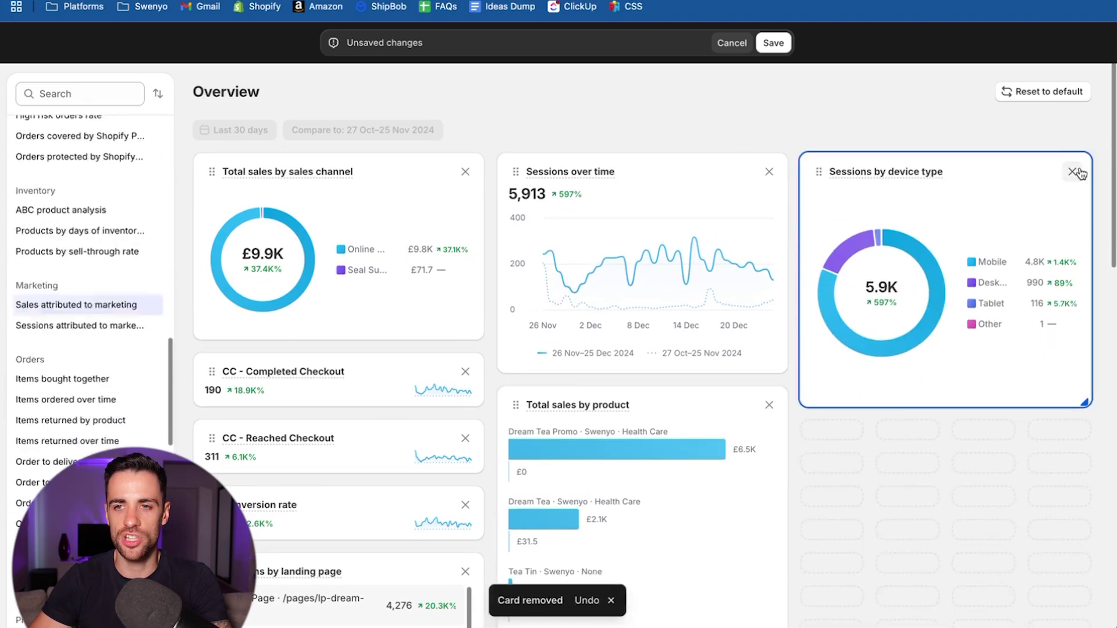
pyautogui.click(1079, 172)
pyautogui.click(770, 171)
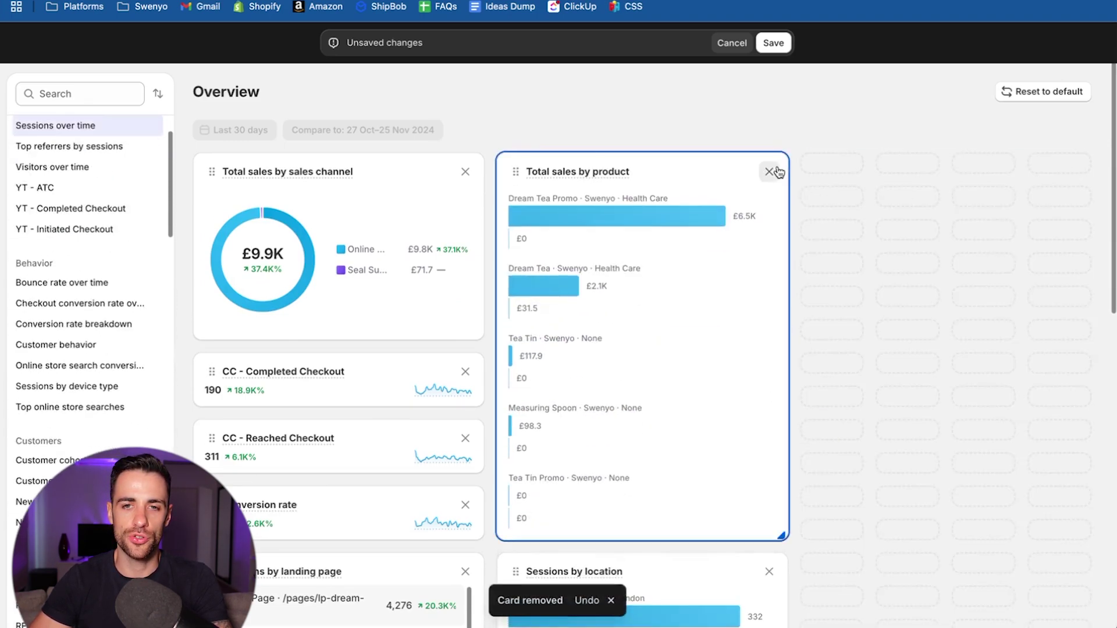
pyautogui.click(769, 172)
pyautogui.click(770, 172)
pyautogui.click(1073, 172)
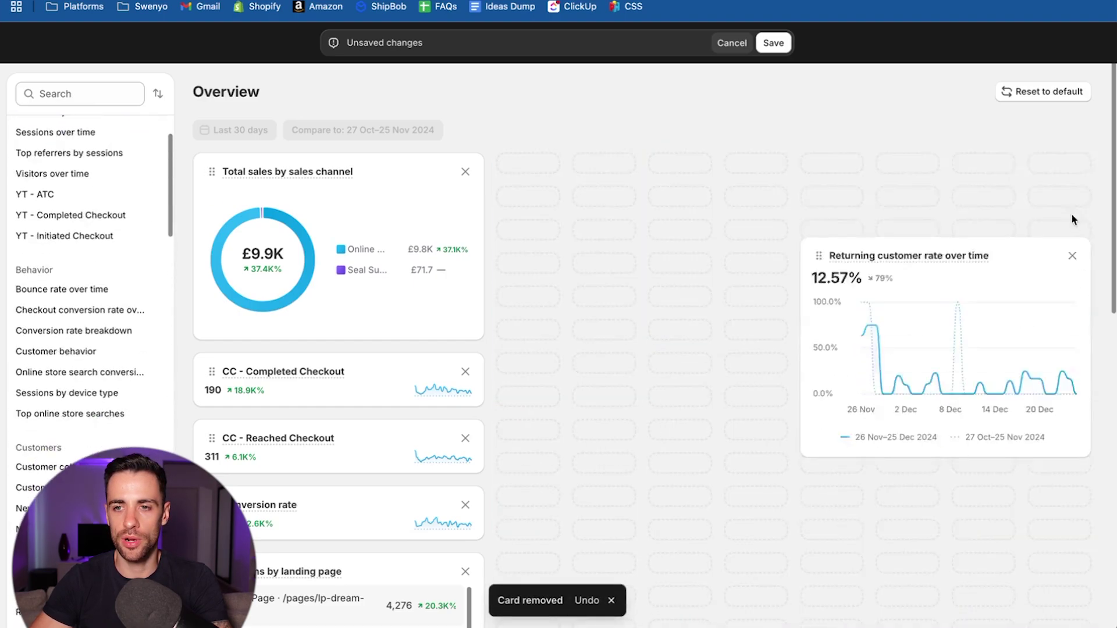
pyautogui.click(1072, 171)
pyautogui.click(463, 173)
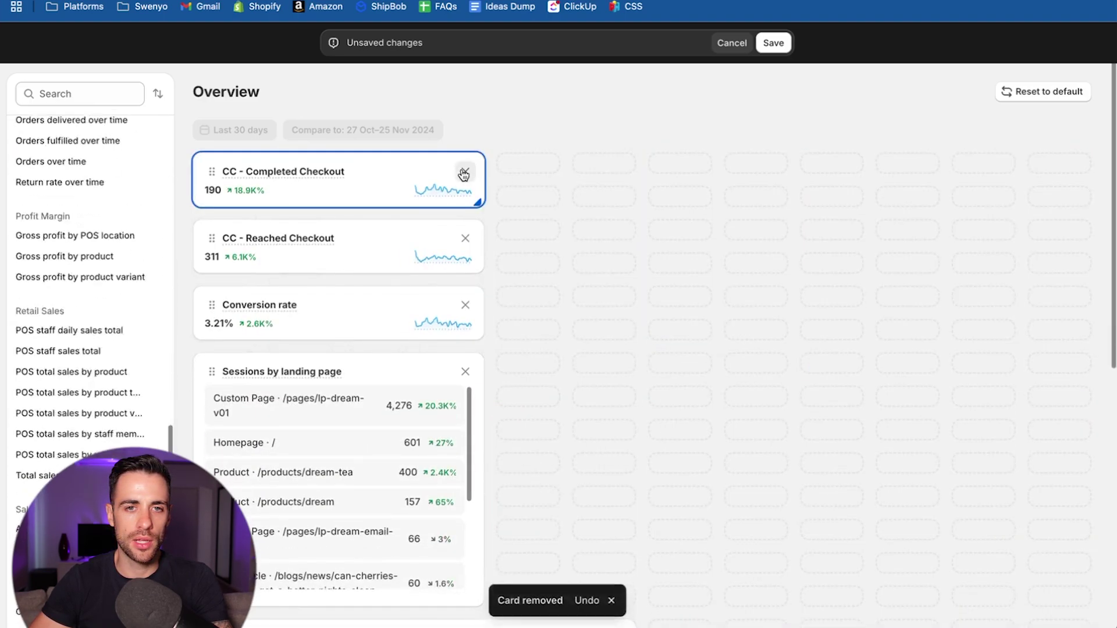
pyautogui.click(464, 173)
pyautogui.click(464, 172)
pyautogui.click(463, 173)
pyautogui.click(463, 173)
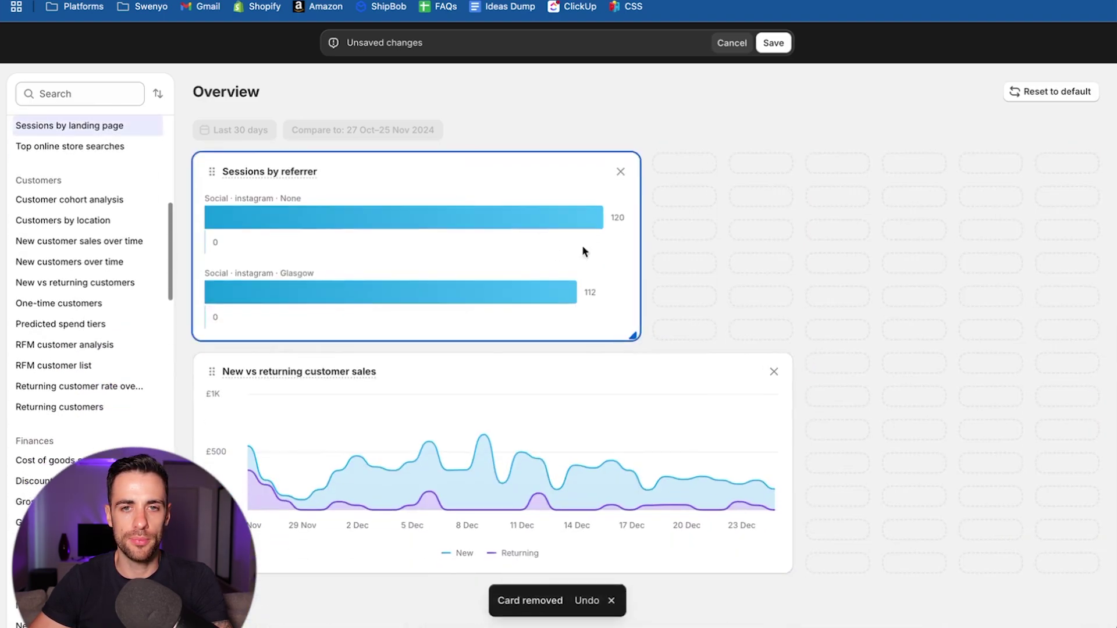
pyautogui.click(617, 172)
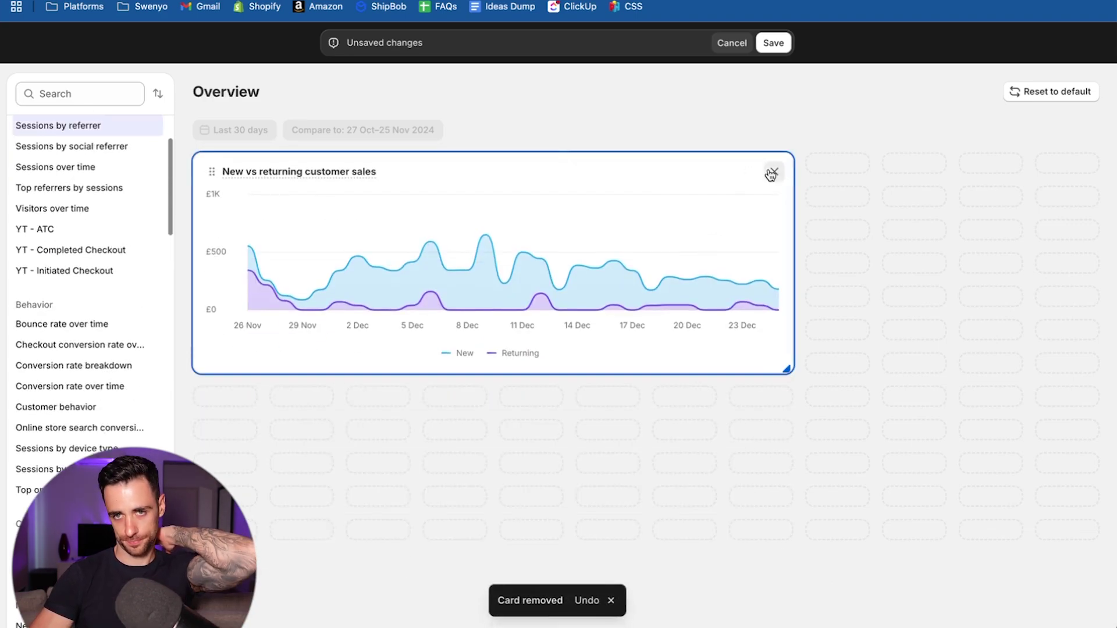
pyautogui.click(773, 172)
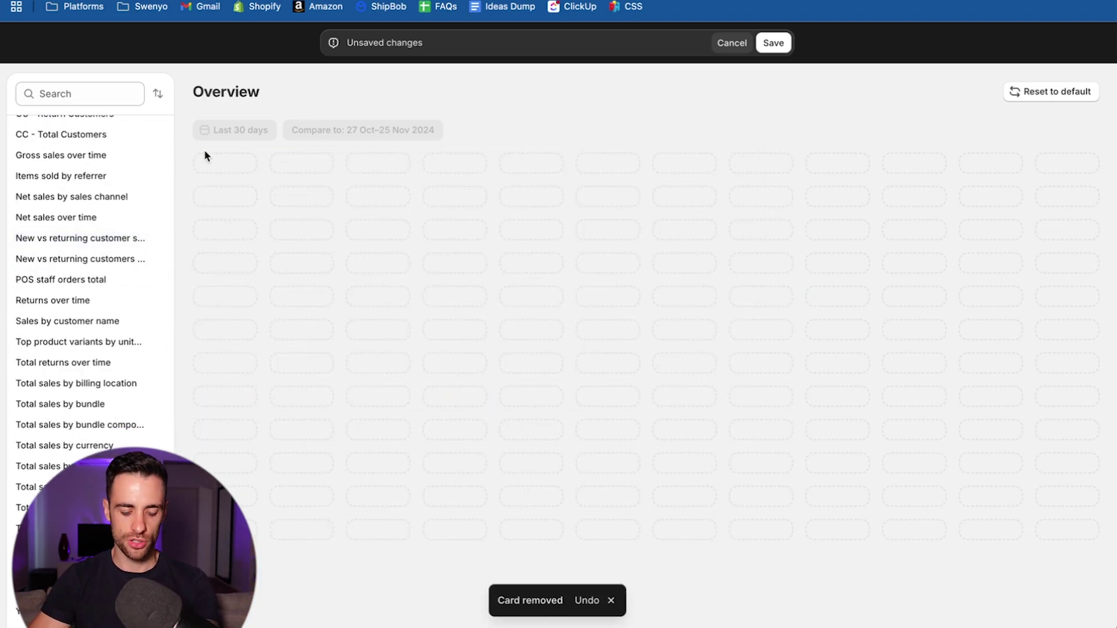
# Step: Search for and place the Total sales over time and Average order value over time cards
pyautogui.click(80, 92)
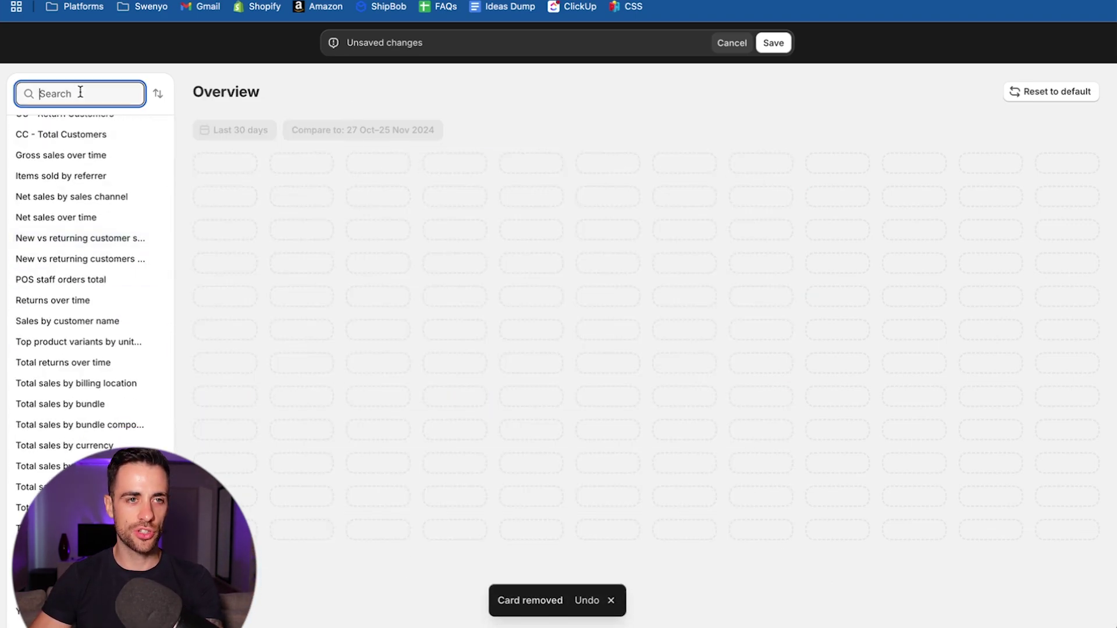
pyautogui.write('total sales o')
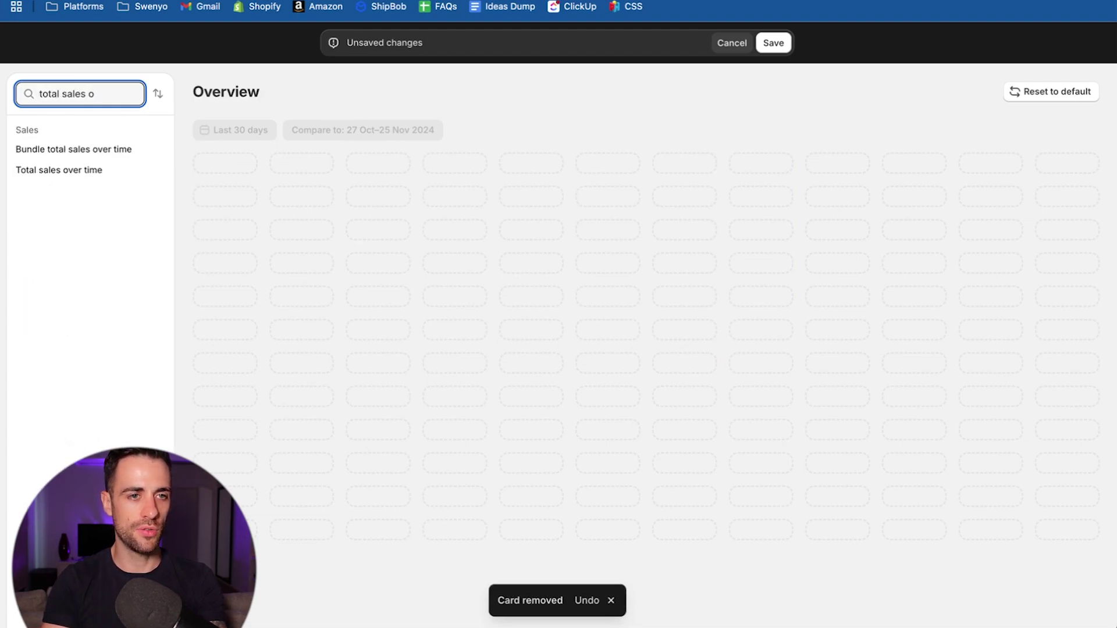
pyautogui.moveTo(54, 169); pyautogui.dragTo(264, 187)
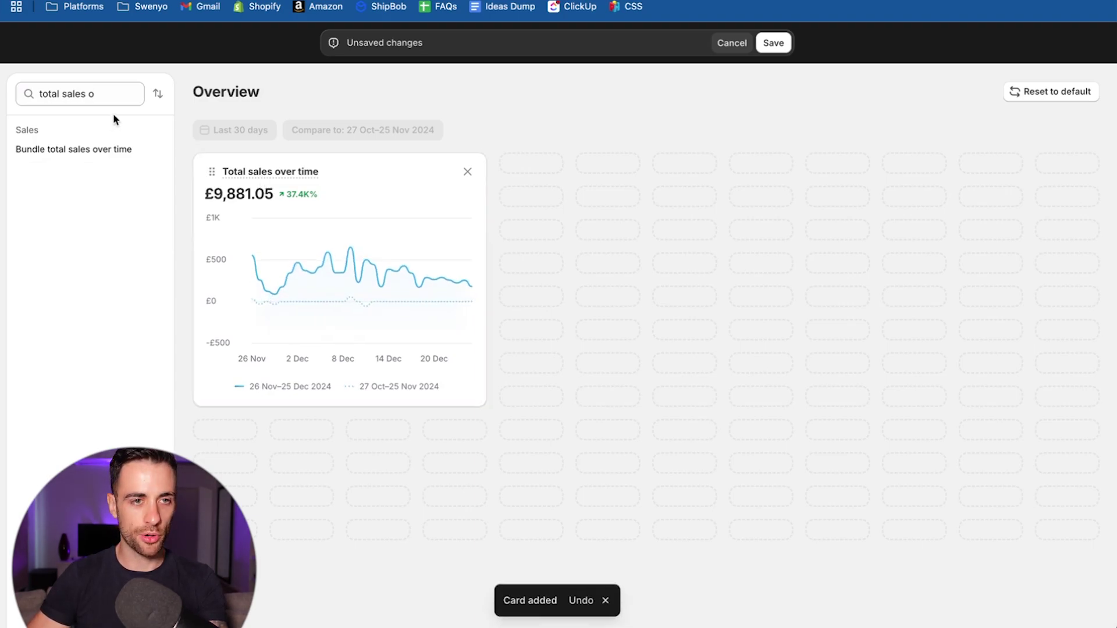
pyautogui.tripleClick(105, 97)
pyautogui.moveTo(122, 95); pyautogui.dragTo(8, 93)
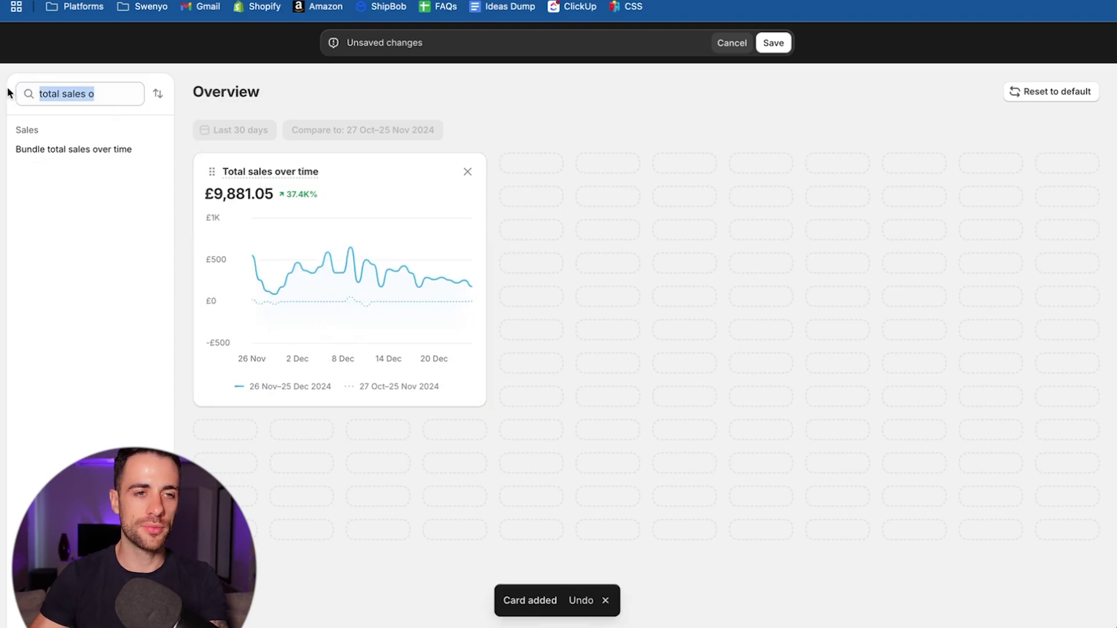
pyautogui.click(98, 97)
pyautogui.press('BackSpace')
pyautogui.press('BackSpace')
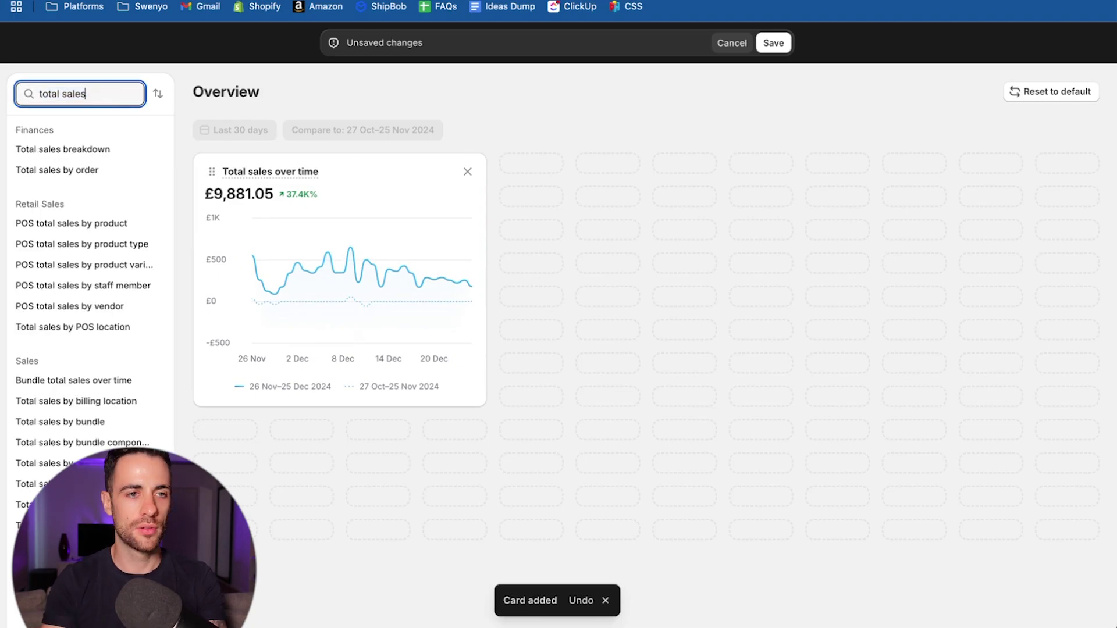
pyautogui.press('BackSpace')
pyautogui.press('BackSpace')
pyautogui.press('BackSpace')
pyautogui.press('BackSpace')
pyautogui.press('BackSpace')
pyautogui.press('BackSpace')
pyautogui.press('BackSpace')
pyautogui.press('BackSpace')
pyautogui.press('BackSpace')
pyautogui.press('BackSpace')
pyautogui.write('avera')
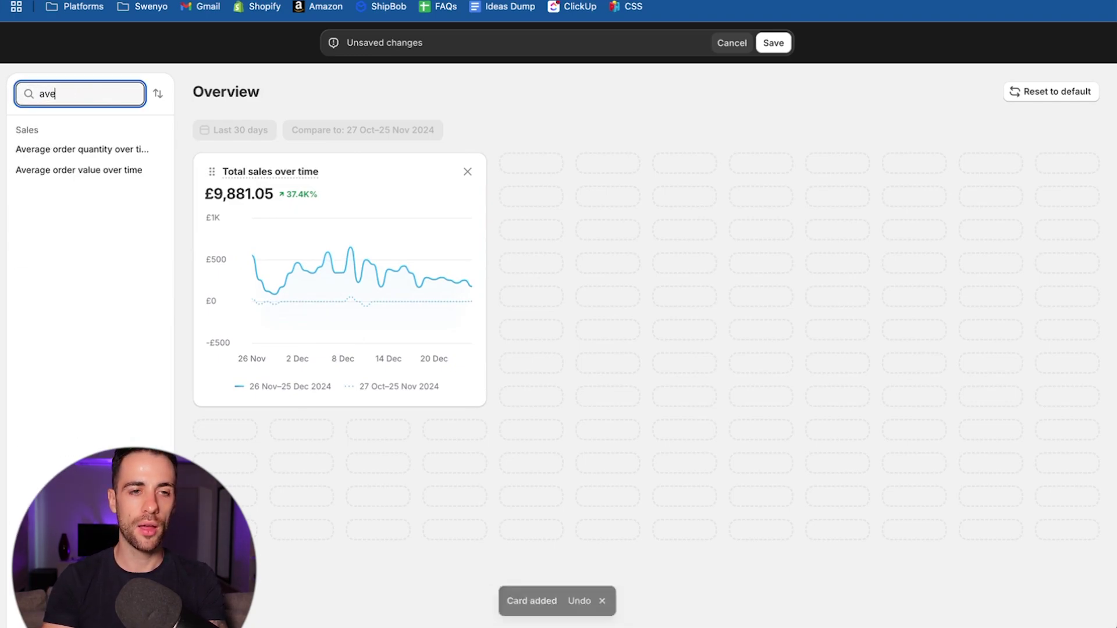
pyautogui.moveTo(93, 162)
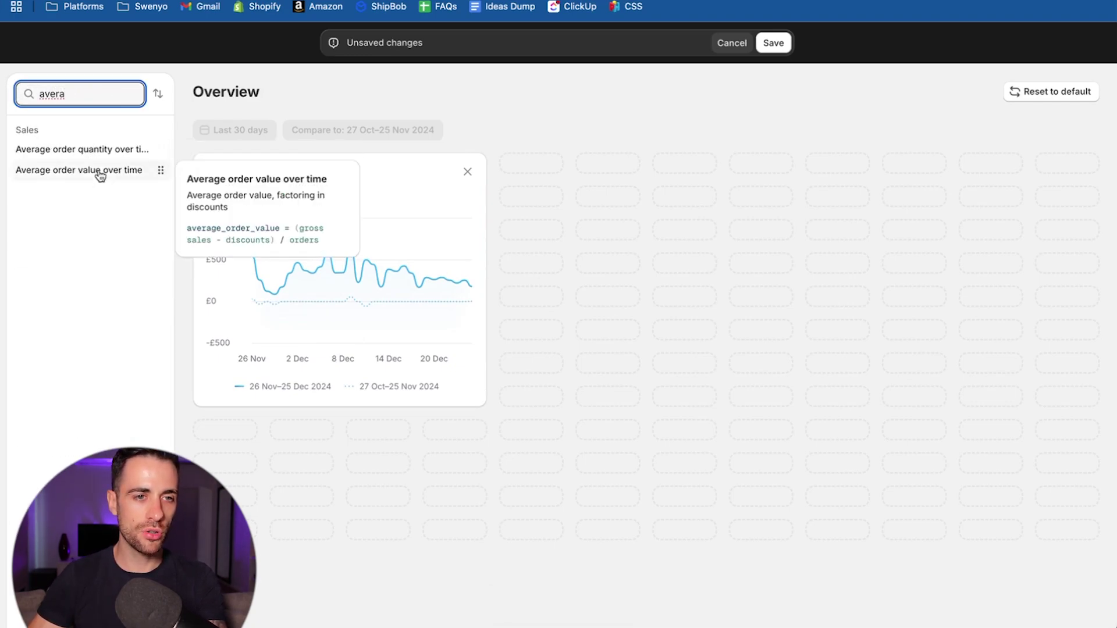
pyautogui.moveTo(101, 176); pyautogui.dragTo(673, 224)
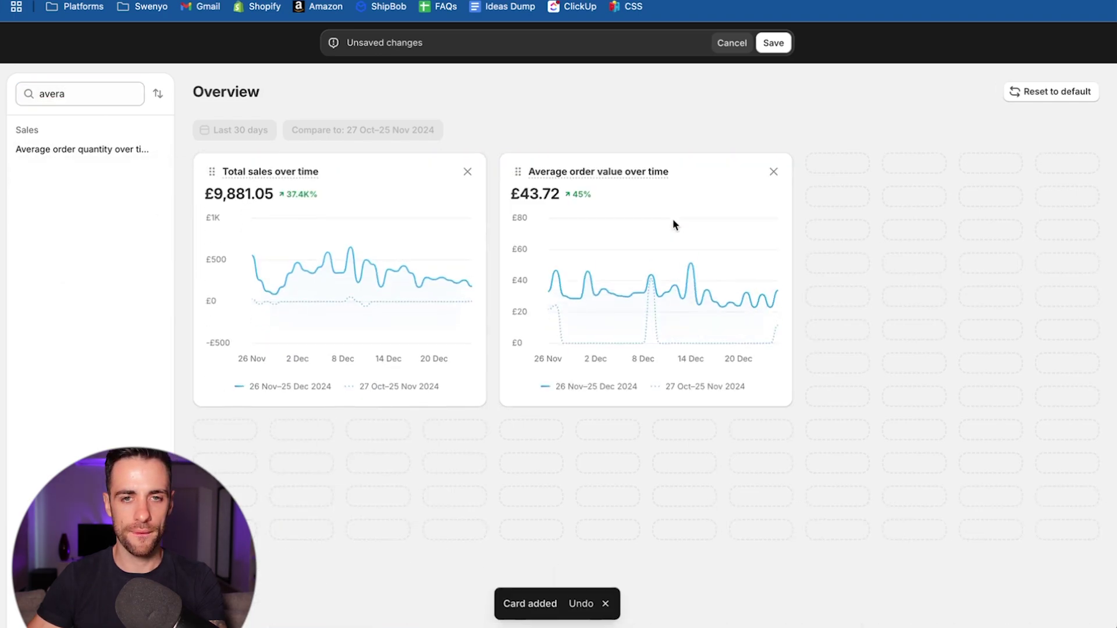
# Step: Add the Orders over time and New customers over time cards to the grid
pyautogui.click(62, 96)
pyautogui.press('BackSpace')
pyautogui.press('BackSpace')
pyautogui.press('BackSpace')
pyautogui.press('BackSpace')
pyautogui.press('BackSpace')
pyautogui.write('orders')
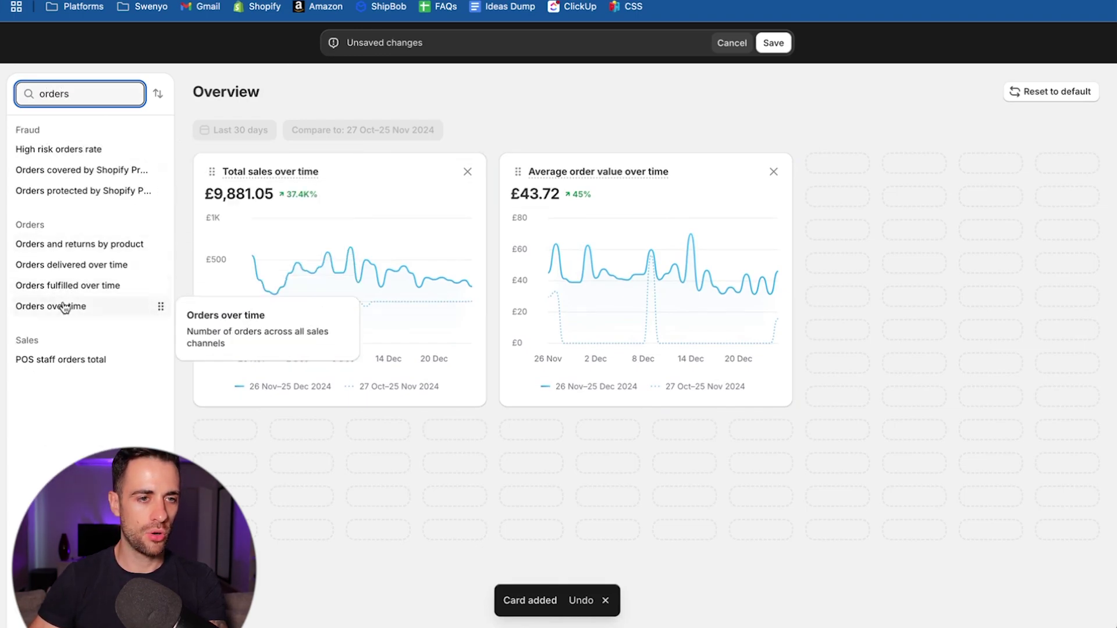
pyautogui.moveTo(160, 306); pyautogui.dragTo(944, 198)
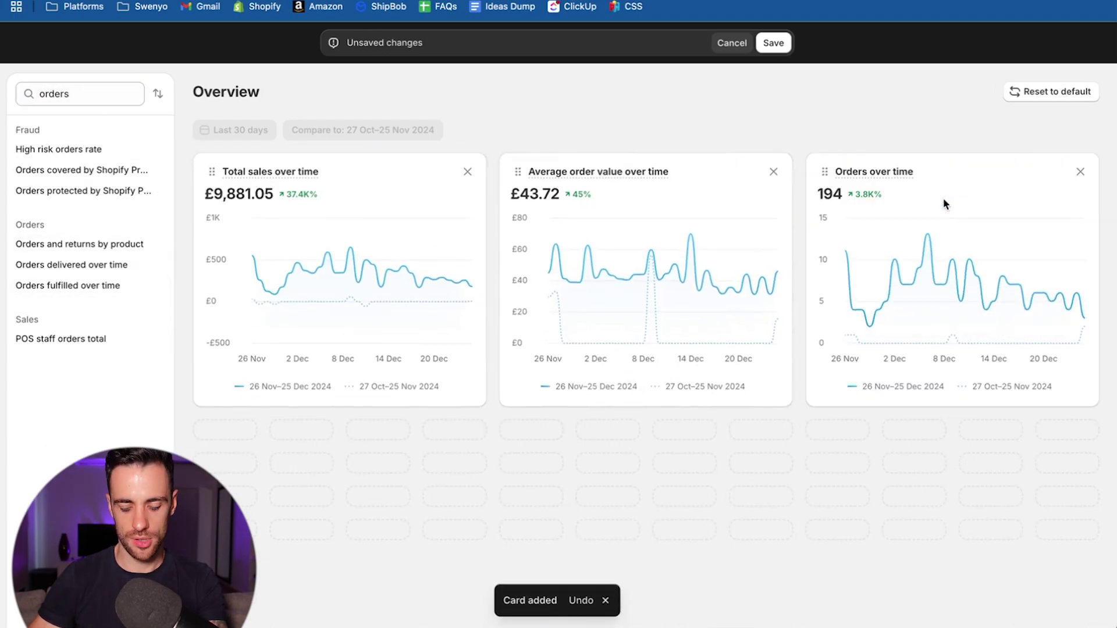
pyautogui.click(97, 97)
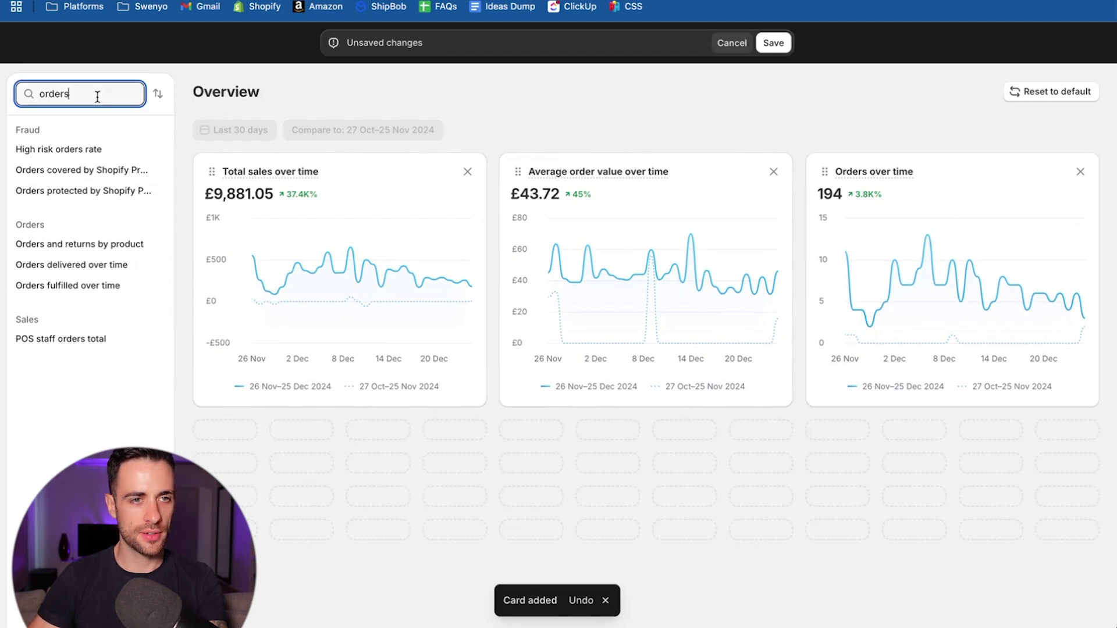
pyautogui.moveTo(97, 97); pyautogui.dragTo(35, 95)
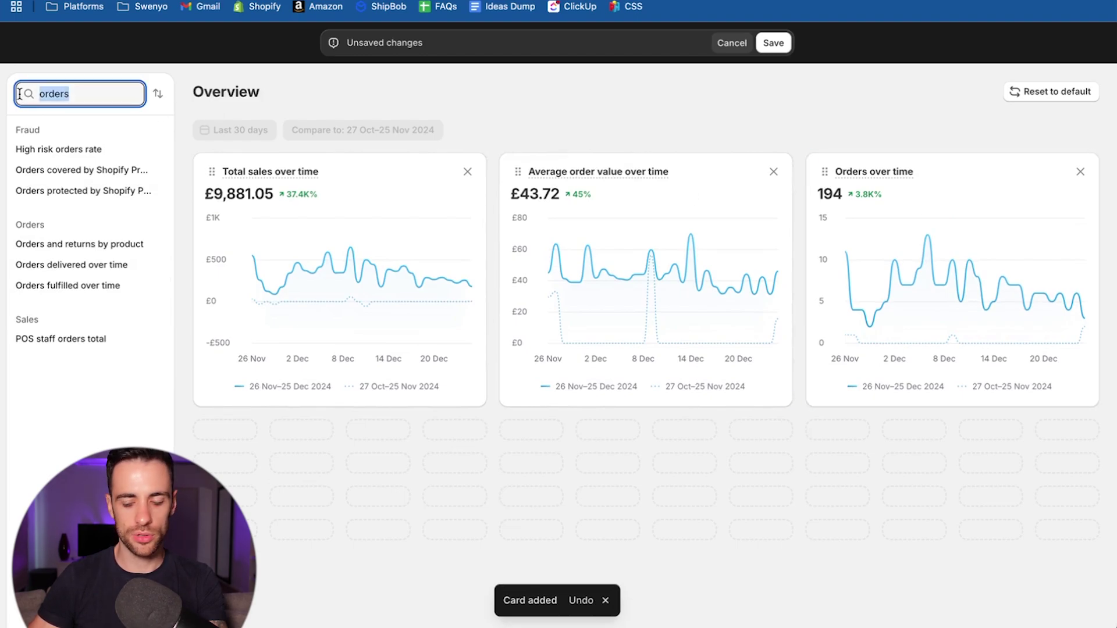
pyautogui.write('new')
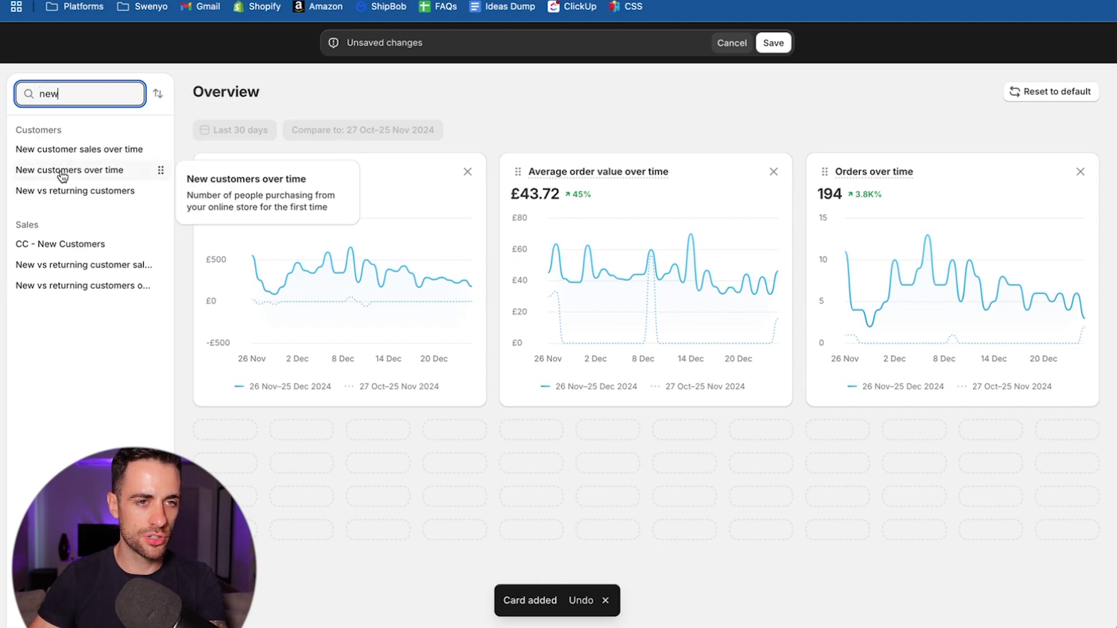
pyautogui.moveTo(62, 175); pyautogui.dragTo(891, 476)
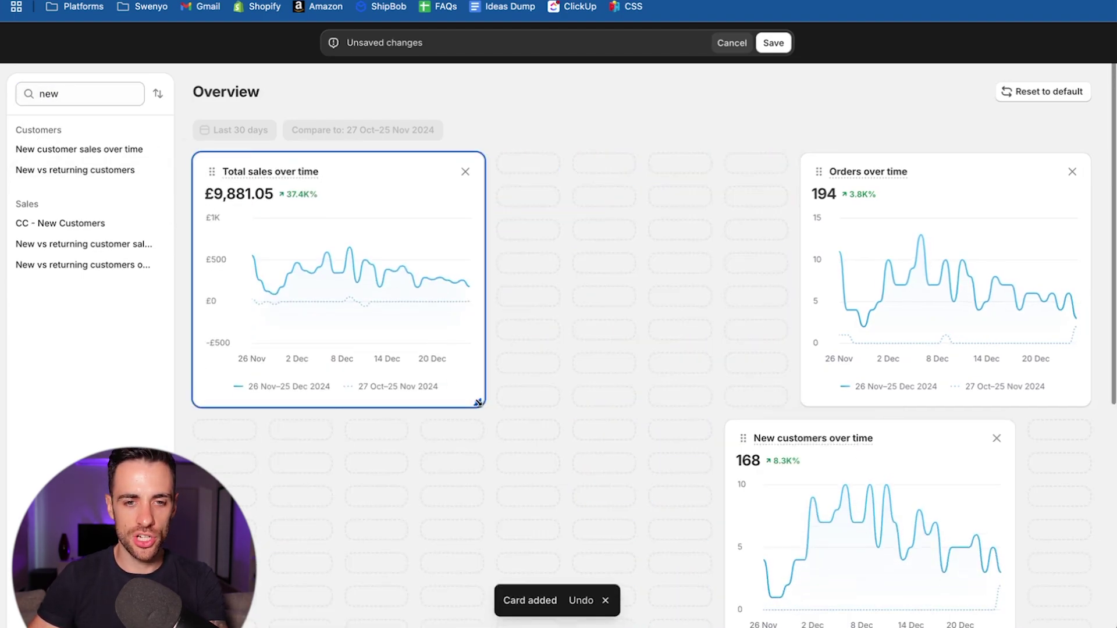
# Step: Narrow the Total sales and Average order value over time cards so they fit in one top row
pyautogui.moveTo(481, 404); pyautogui.dragTo(380, 347)
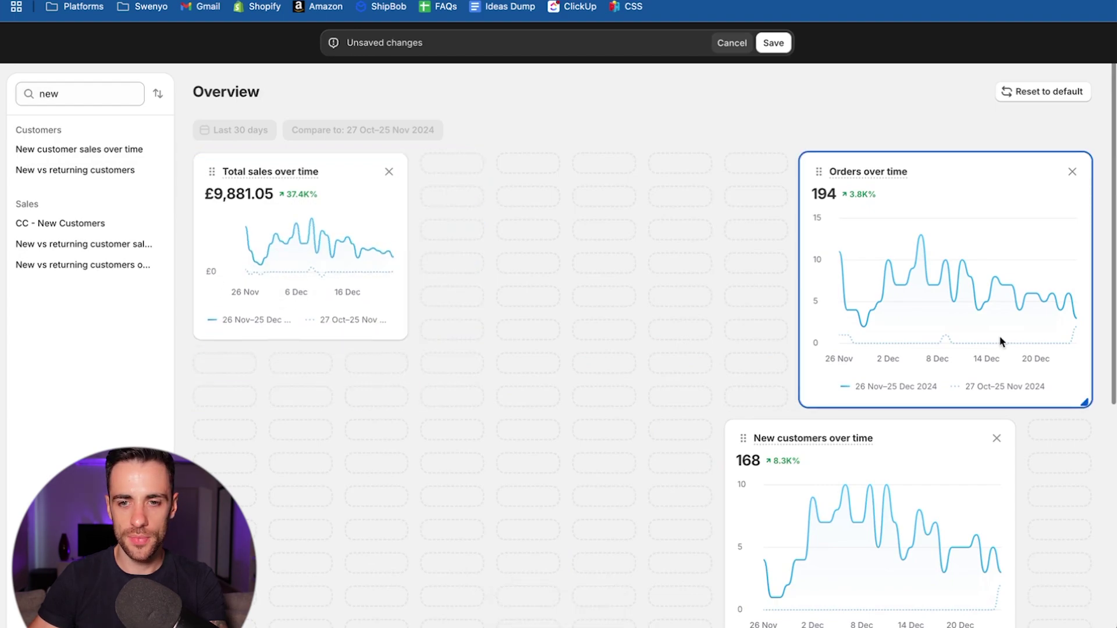
pyautogui.moveTo(1002, 342); pyautogui.dragTo(833, 382)
pyautogui.scroll(-1, 652, 366)
pyautogui.scroll(-3, 651, 365)
pyautogui.moveTo(669, 573); pyautogui.dragTo(617, 175)
pyautogui.scroll(3, 553, 241)
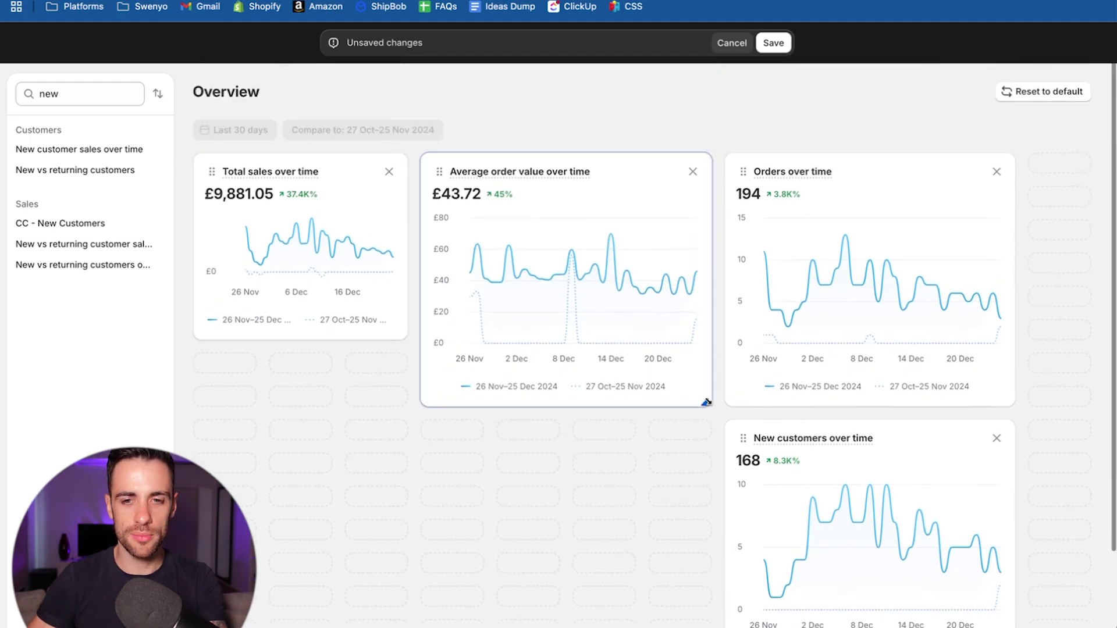
pyautogui.moveTo(707, 402); pyautogui.dragTo(623, 336)
# Step: Shrink Orders and New customers to compact number tiles placed side by side
pyautogui.moveTo(867, 304)
pyautogui.mouseDown()
pyautogui.moveTo(842, 300)
pyautogui.moveTo(861, 305)
pyautogui.mouseUp()
pyautogui.moveTo(948, 397); pyautogui.dragTo(738, 134)
pyautogui.moveTo(995, 399); pyautogui.dragTo(1024, 384)
pyautogui.moveTo(1012, 466); pyautogui.dragTo(939, 270)
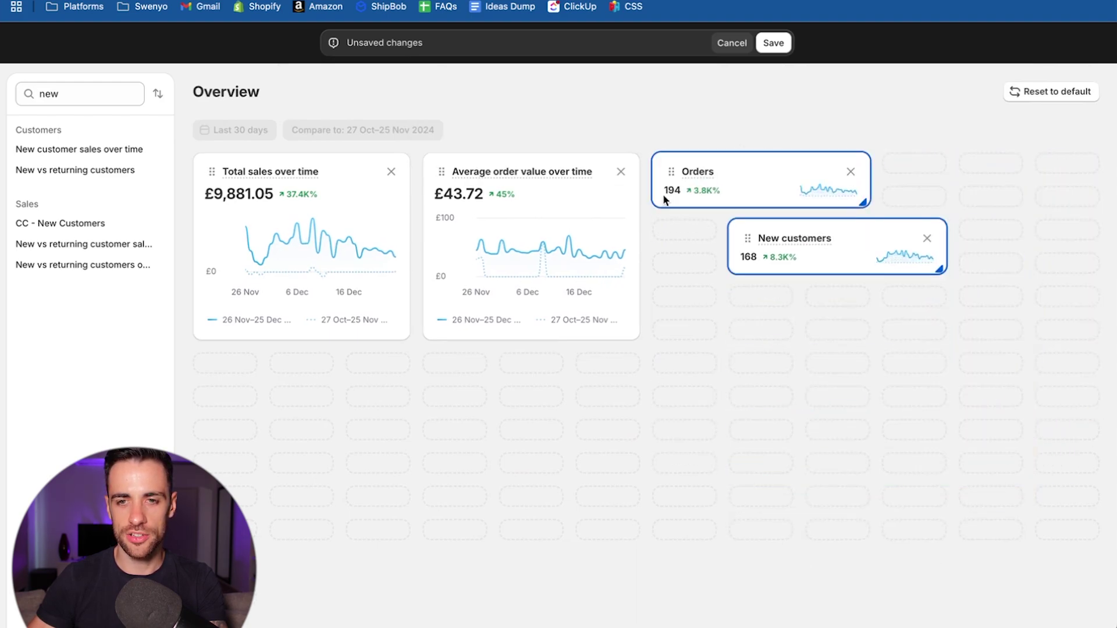
pyautogui.moveTo(875, 260); pyautogui.dragTo(1021, 186)
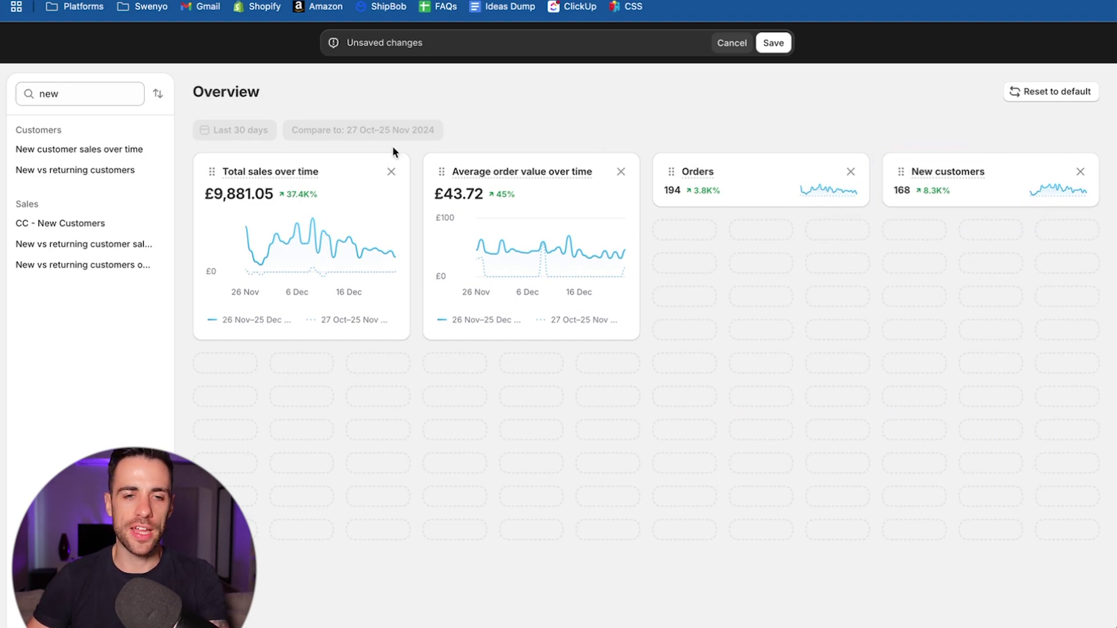
# Step: Add a compact YT - ATC card and shorten the Total sales and Average order value charts
pyautogui.click(91, 85)
pyautogui.press('BackSpace')
pyautogui.press('BackSpace')
pyautogui.press('BackSpace')
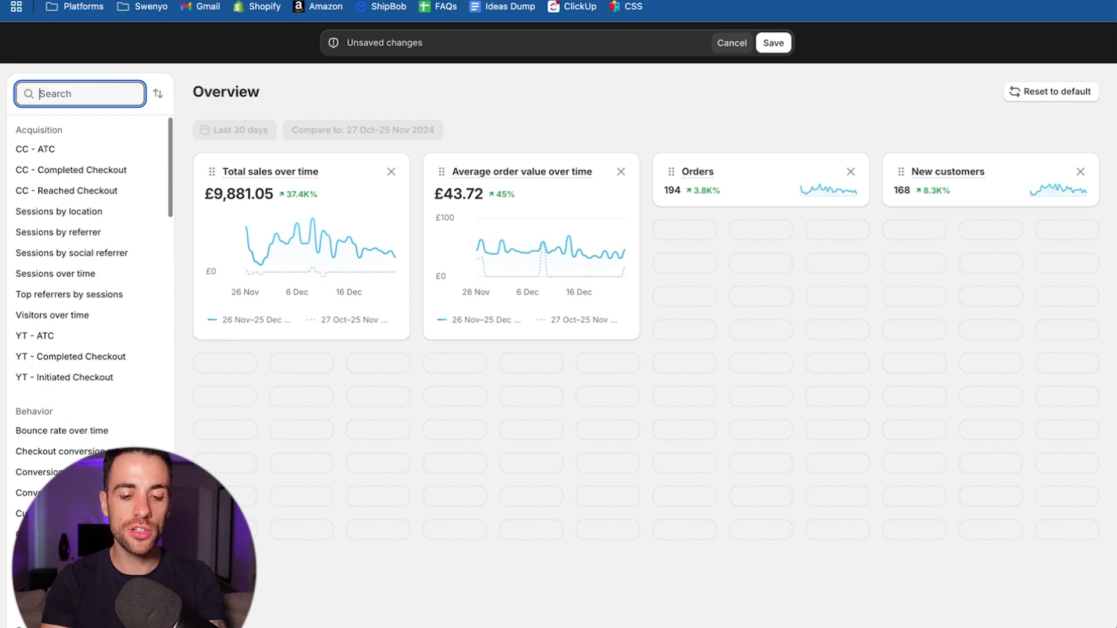
pyautogui.write('atc')
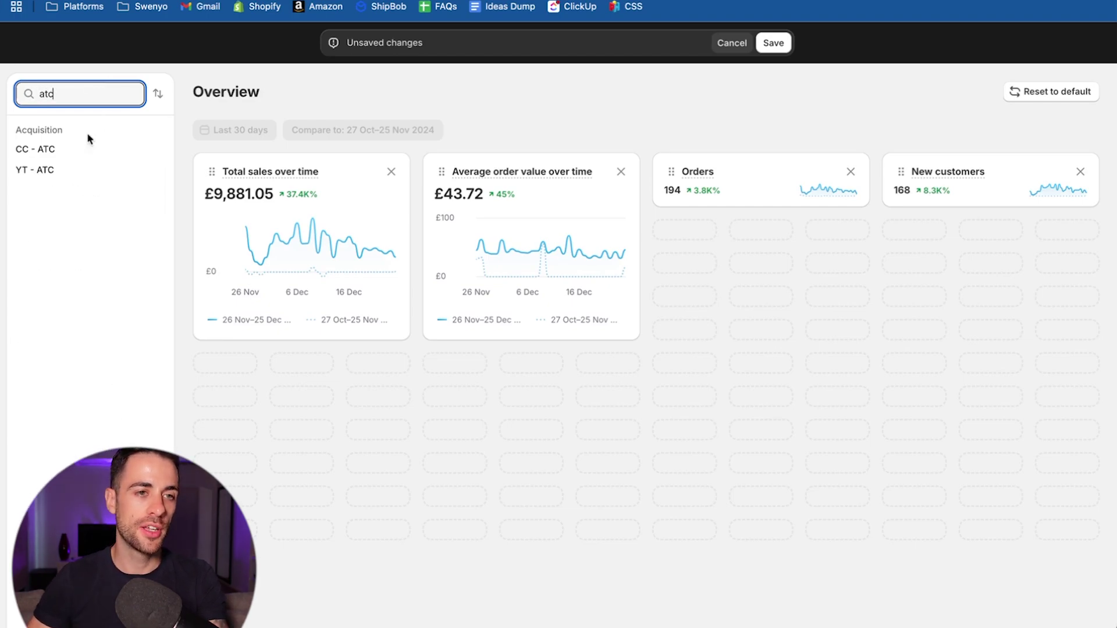
pyautogui.moveTo(43, 178)
pyautogui.moveTo(43, 178); pyautogui.dragTo(810, 369)
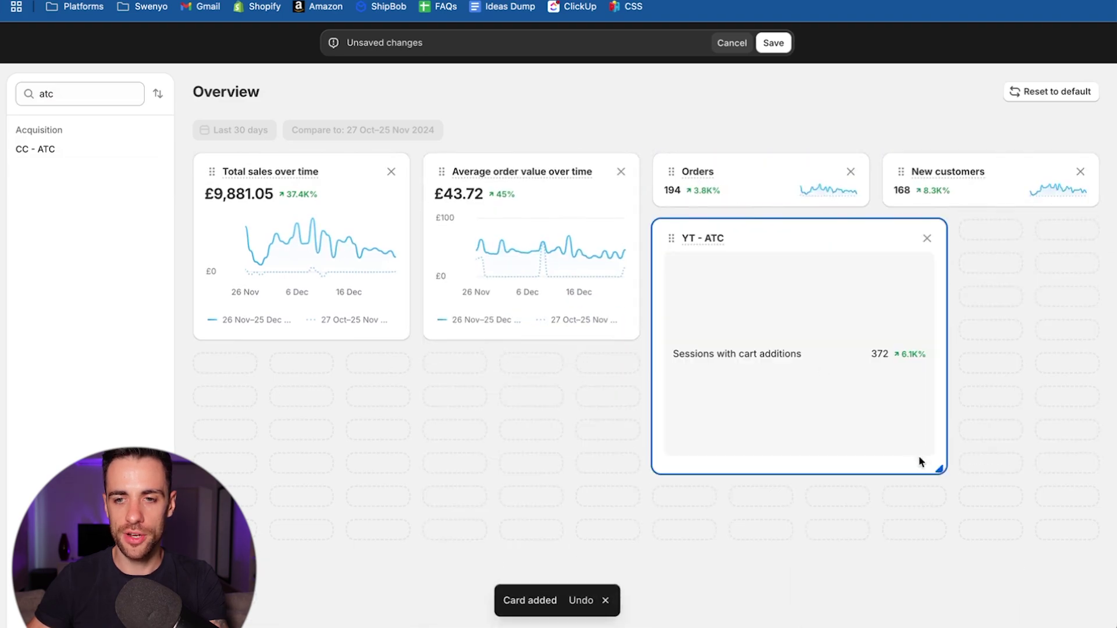
pyautogui.moveTo(938, 466); pyautogui.dragTo(802, 278)
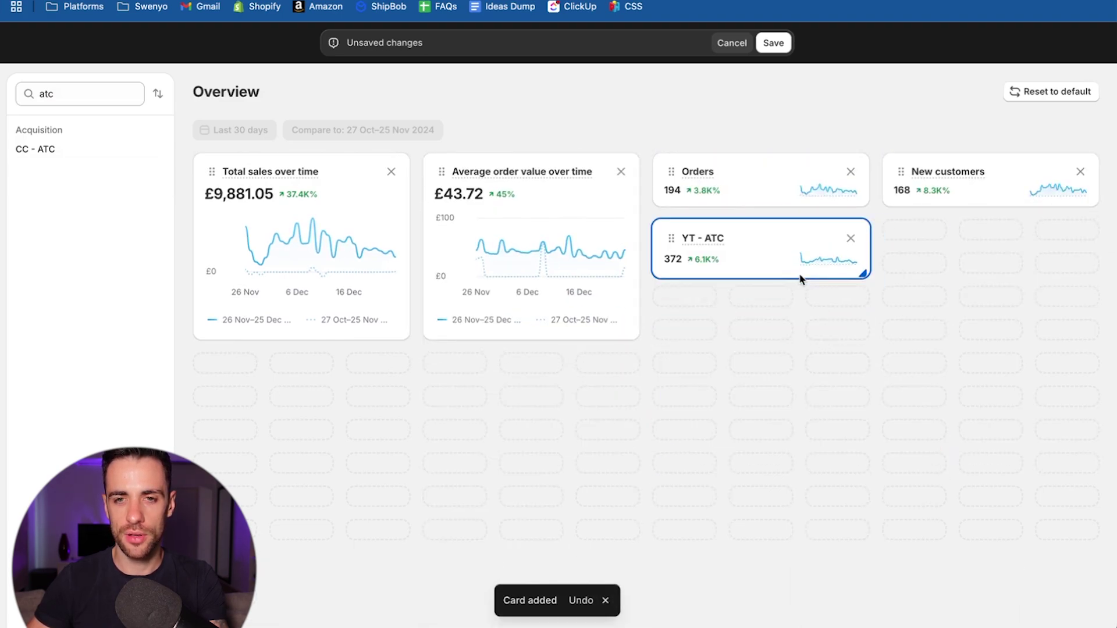
pyautogui.moveTo(635, 335); pyautogui.dragTo(635, 271)
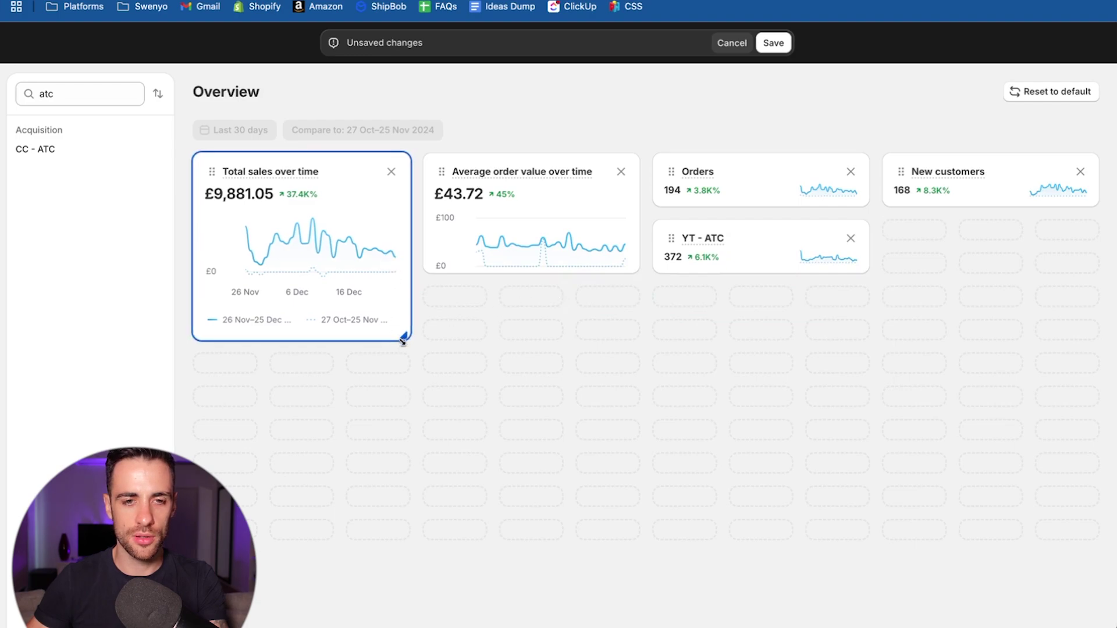
pyautogui.moveTo(403, 338); pyautogui.dragTo(398, 270)
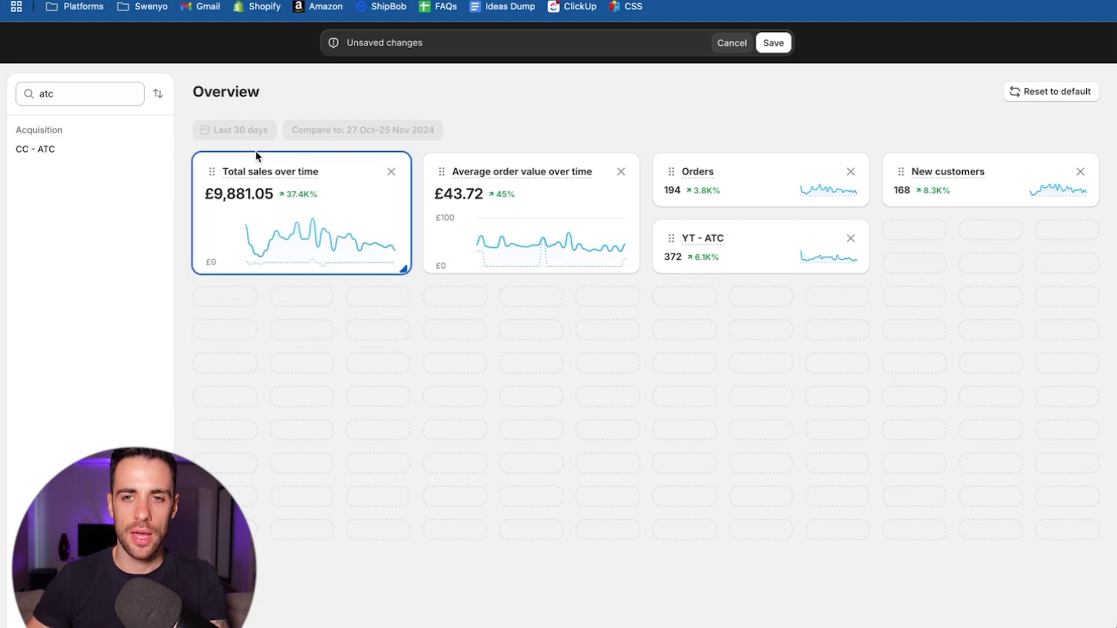
# Step: Add YT - Return Customers as a compact KPI card placed under New customers
pyautogui.click(92, 97)
pyautogui.press('BackSpace')
pyautogui.press('BackSpace')
pyautogui.press('BackSpace')
pyautogui.write('return')
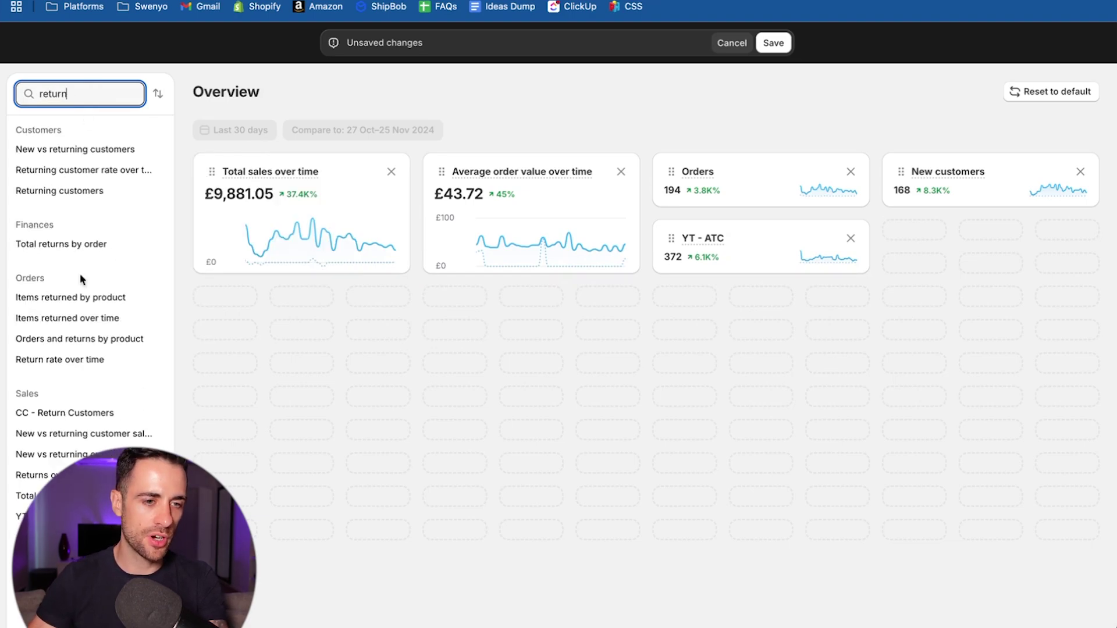
pyautogui.moveTo(87, 516); pyautogui.dragTo(865, 516)
pyautogui.moveTo(937, 535); pyautogui.dragTo(644, 245)
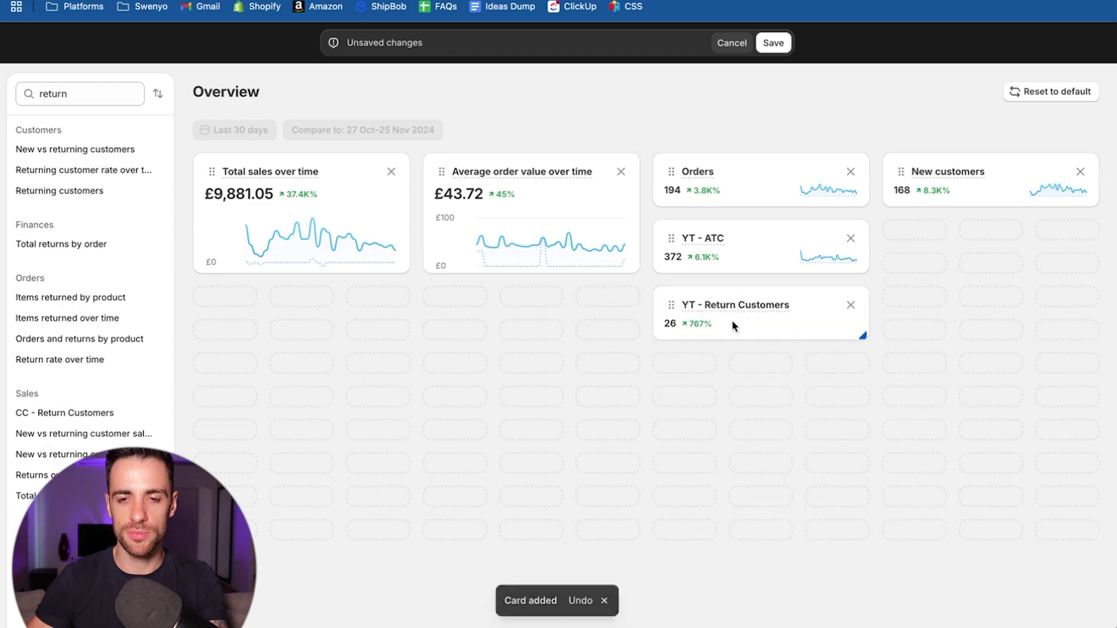
pyautogui.moveTo(735, 321); pyautogui.dragTo(978, 255)
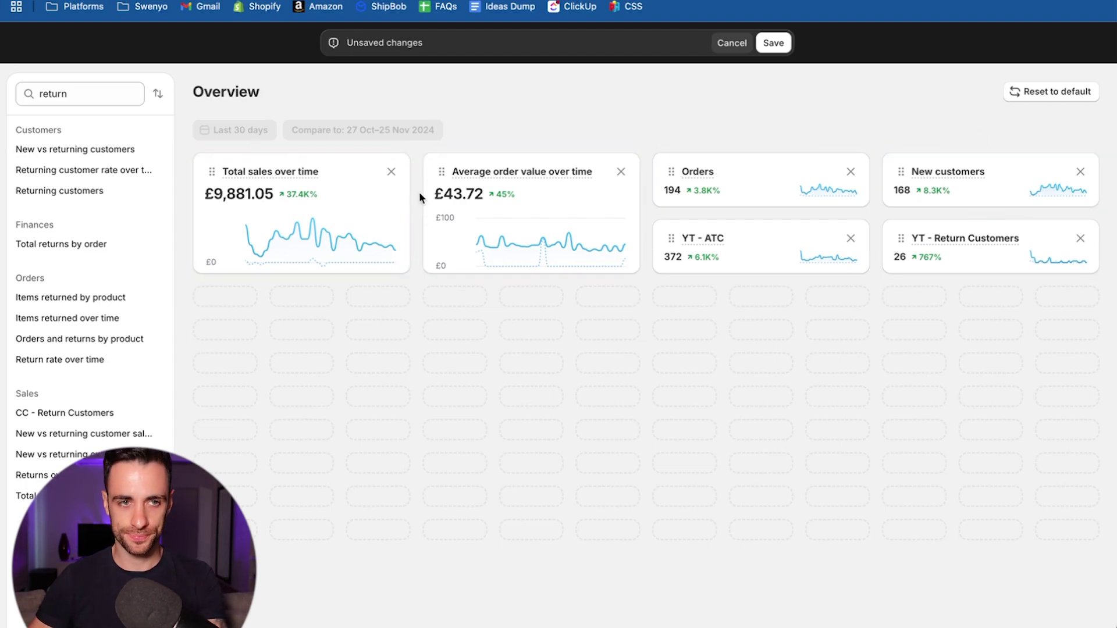
# Step: Search 'gross' and place an enlarged, taller Gross sales over time card beneath Total sales
pyautogui.click(99, 92)
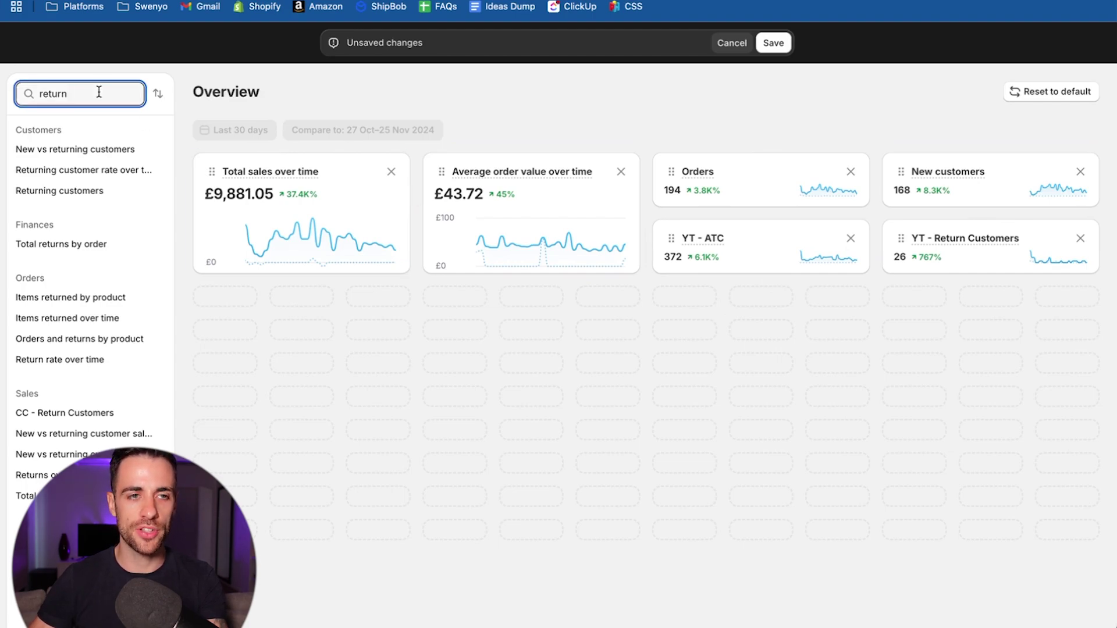
pyautogui.press('BackSpace')
pyautogui.press('BackSpace')
pyautogui.press('BackSpace')
pyautogui.write('gross')
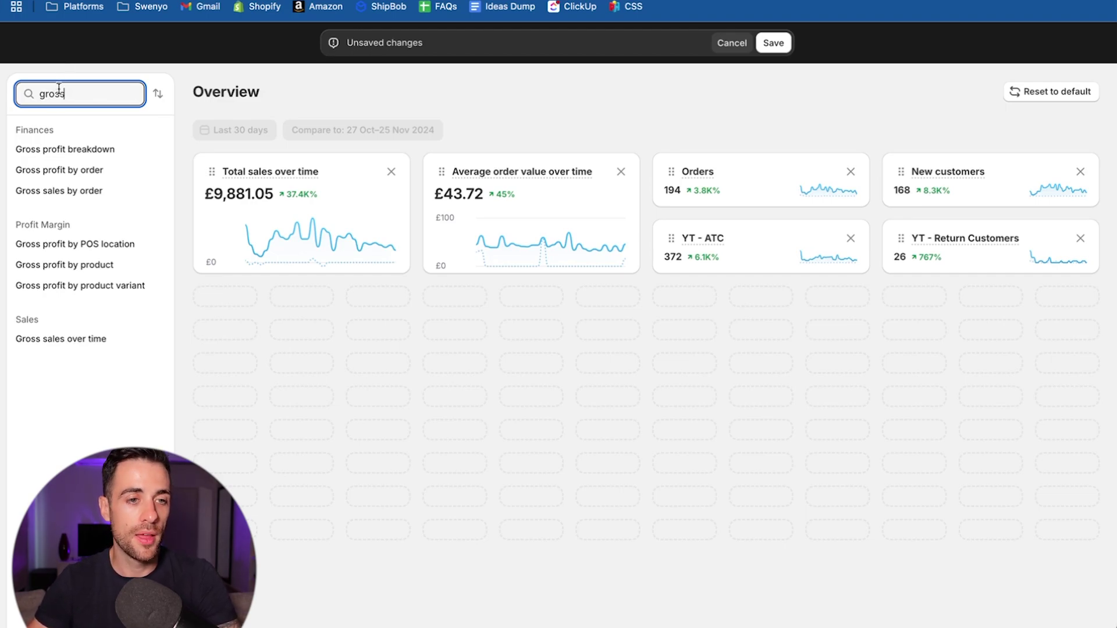
pyautogui.moveTo(68, 339); pyautogui.dragTo(321, 401)
pyautogui.moveTo(479, 534); pyautogui.dragTo(379, 445)
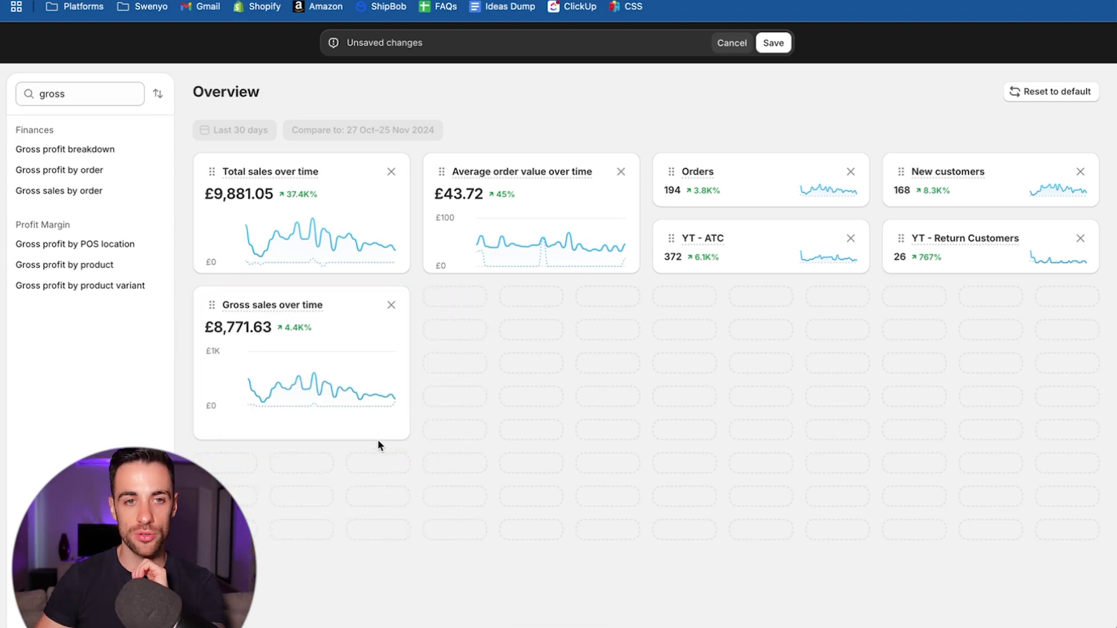
pyautogui.moveTo(379, 437)
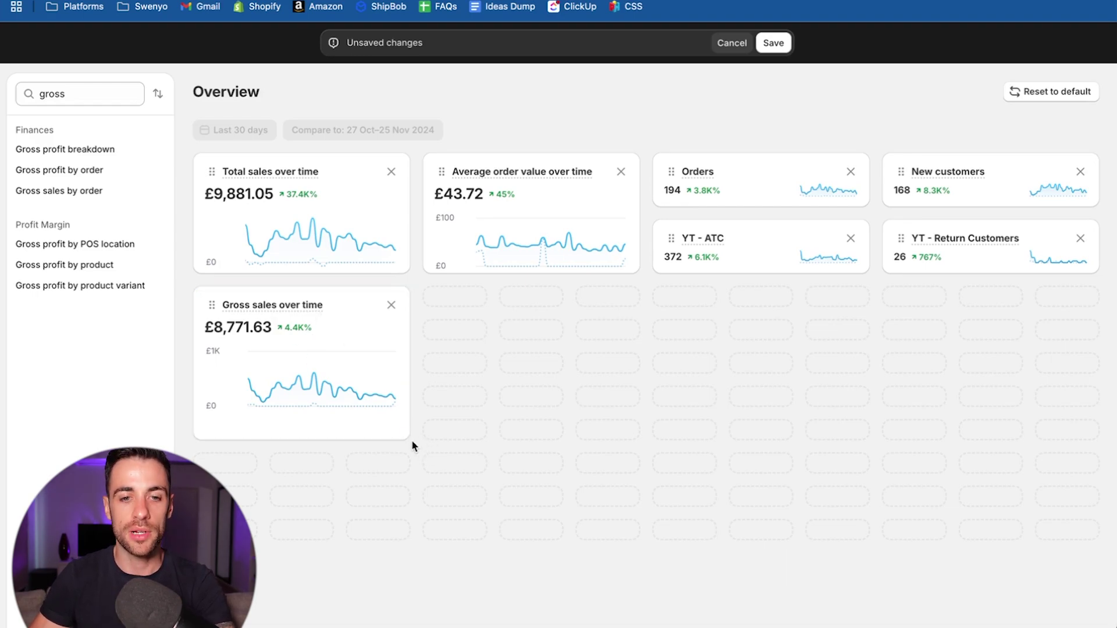
pyautogui.moveTo(404, 435); pyautogui.dragTo(526, 505)
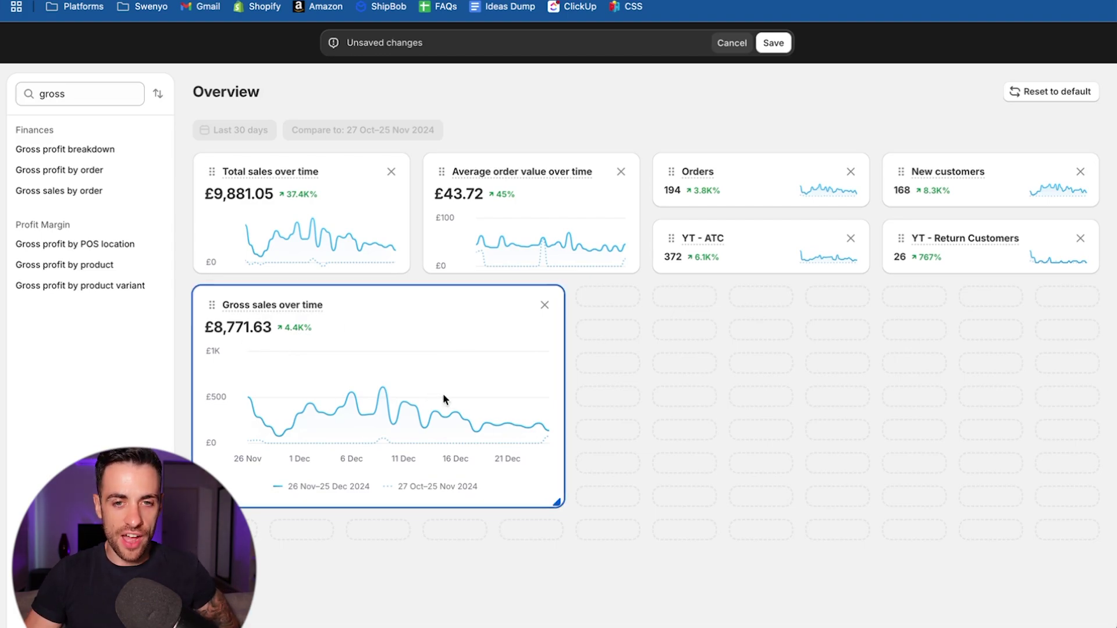
pyautogui.moveTo(558, 501); pyautogui.dragTo(557, 539)
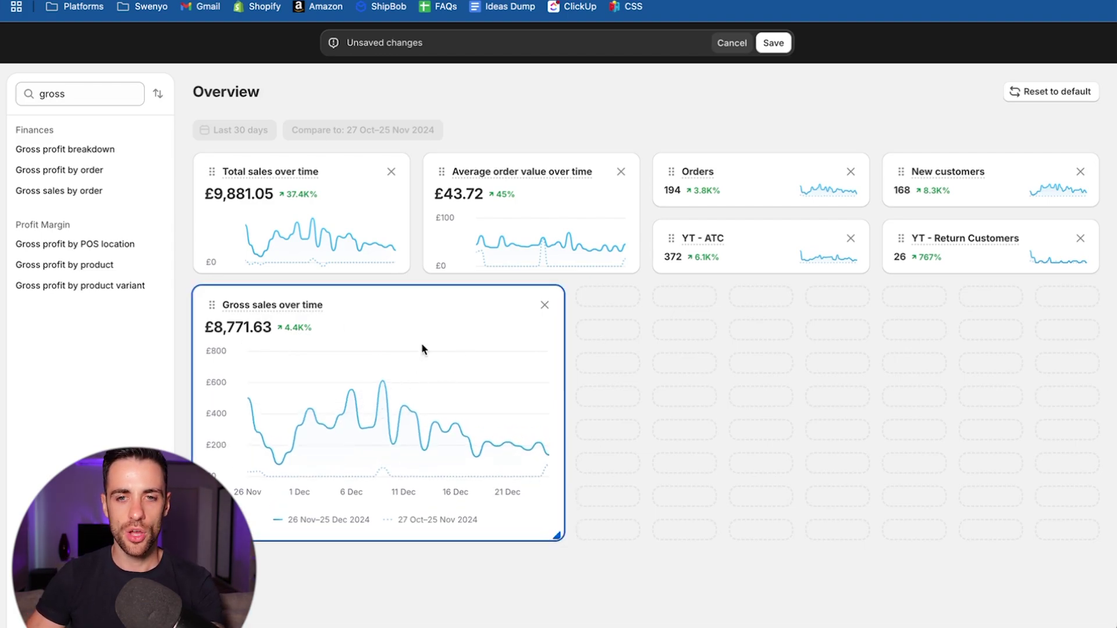
# Step: Add Sessions over time beside Gross sales and narrow both cards to fit the row
pyautogui.doubleClick(104, 93)
pyautogui.write('grosssession')
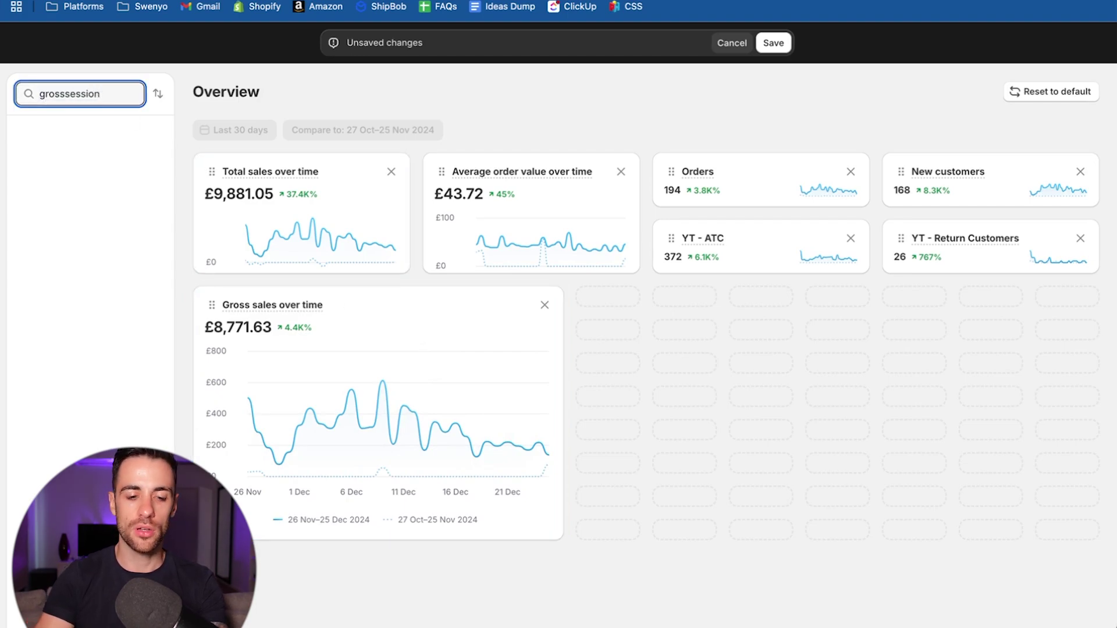
pyautogui.press('BackSpace')
pyautogui.press('BackSpace')
pyautogui.press('BackSpace')
pyautogui.press('BackSpace')
pyautogui.press('BackSpace')
pyautogui.press('BackSpace')
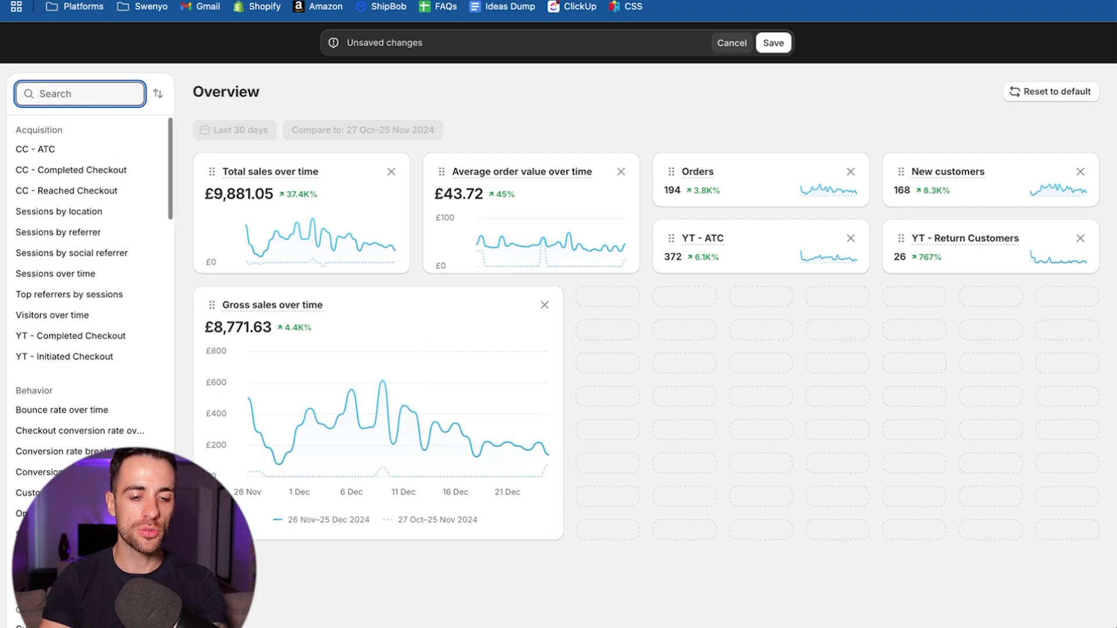
pyautogui.write('ses')
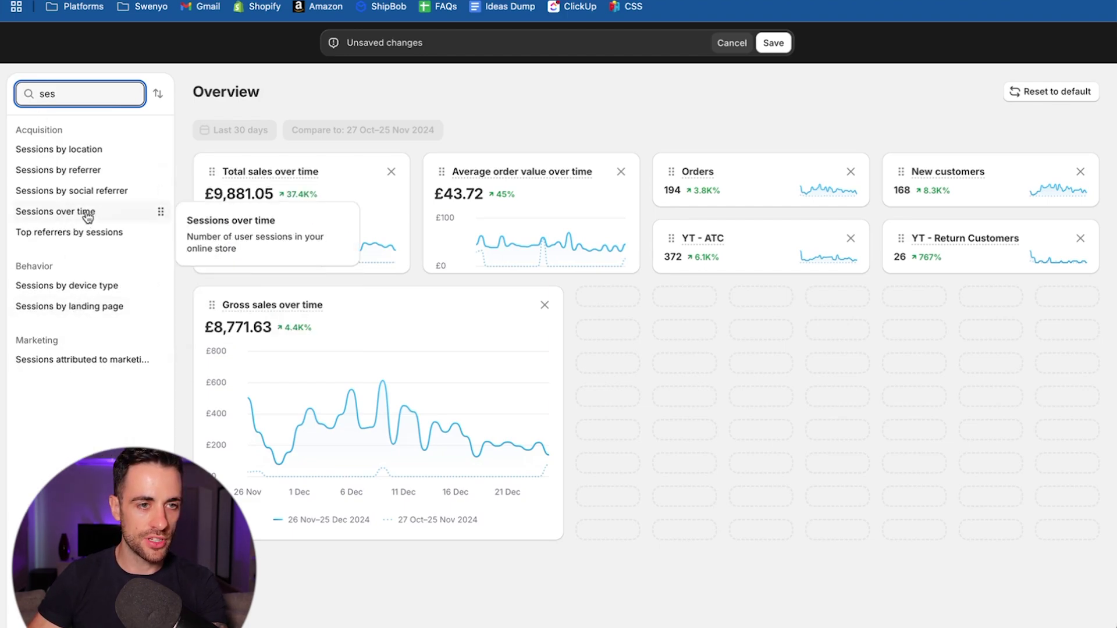
pyautogui.moveTo(88, 217); pyautogui.dragTo(771, 409)
pyautogui.moveTo(861, 535)
pyautogui.mouseDown()
pyautogui.moveTo(822, 539)
pyautogui.moveTo(843, 538)
pyautogui.mouseUp()
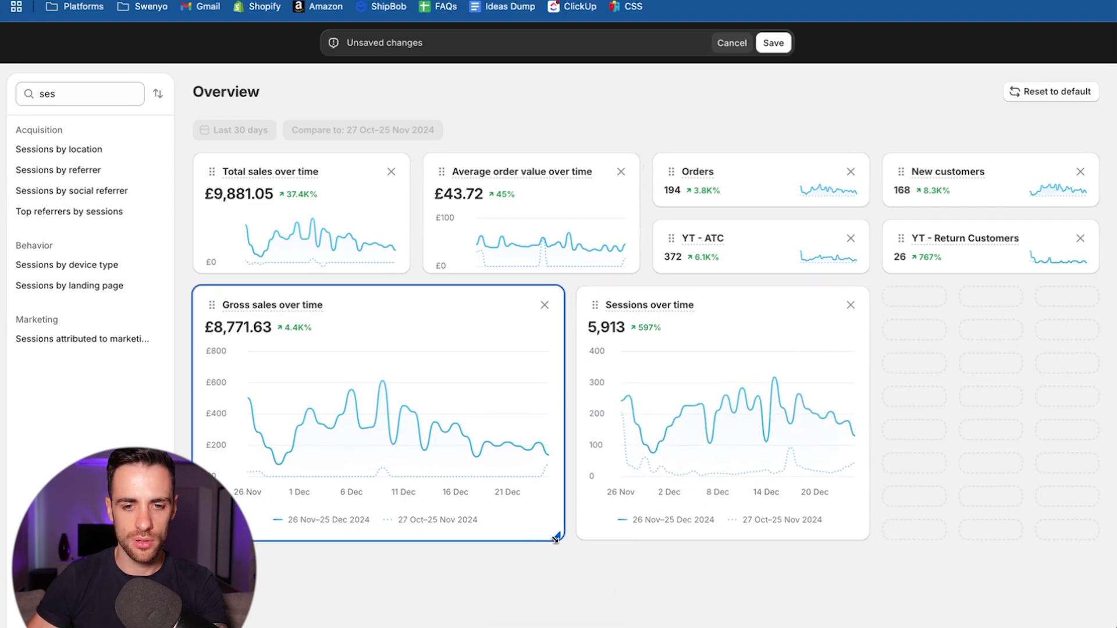
pyautogui.moveTo(555, 538); pyautogui.dragTo(492, 538)
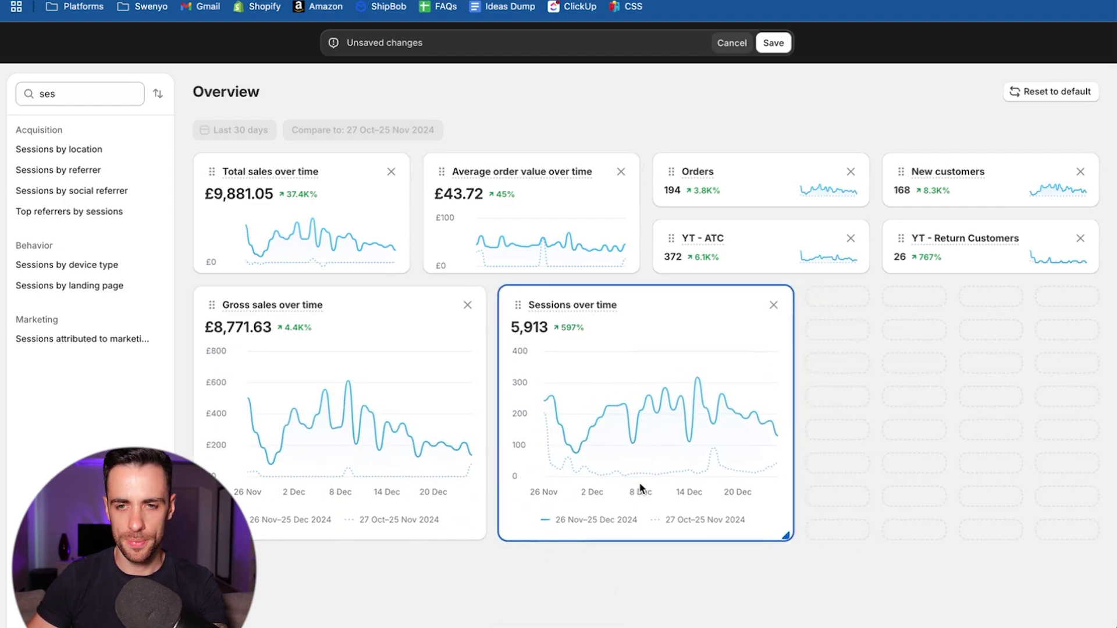
# Step: Search 'new' and add New customer sales over time to the same row
pyautogui.click(67, 93)
pyautogui.press('BackSpace')
pyautogui.press('BackSpace')
pyautogui.press('BackSpace')
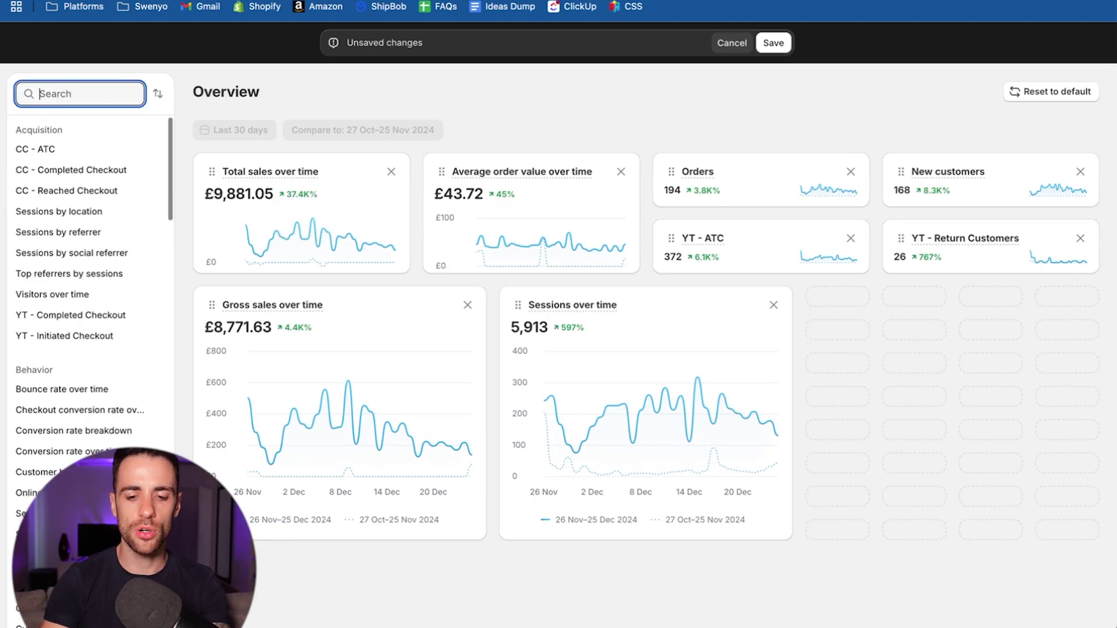
pyautogui.write('new')
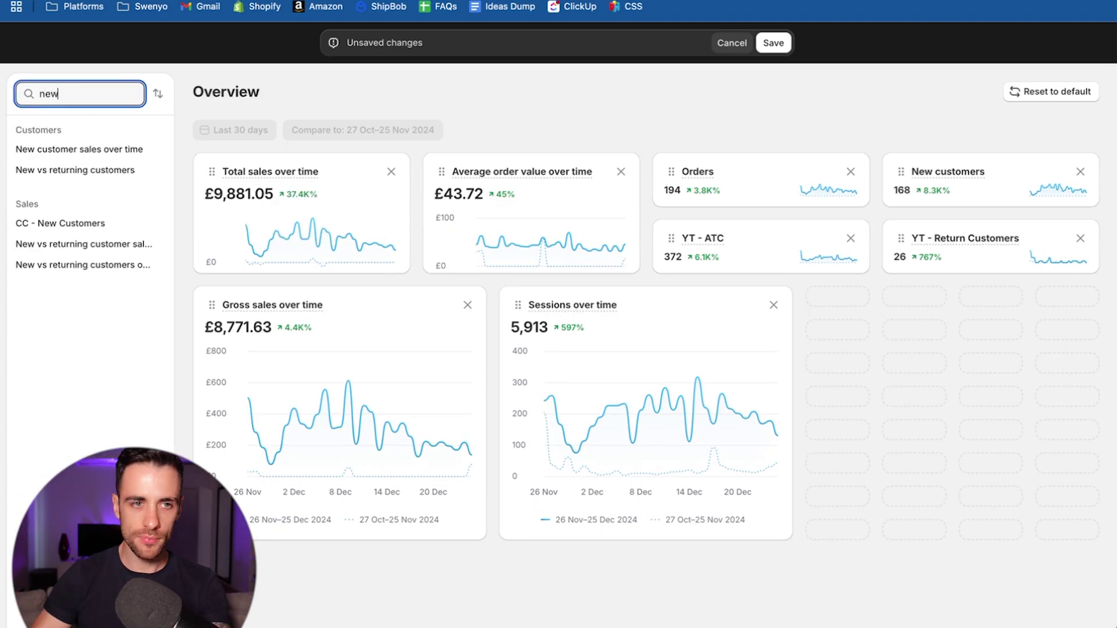
pyautogui.click(100, 147)
pyautogui.moveTo(100, 147); pyautogui.dragTo(995, 404)
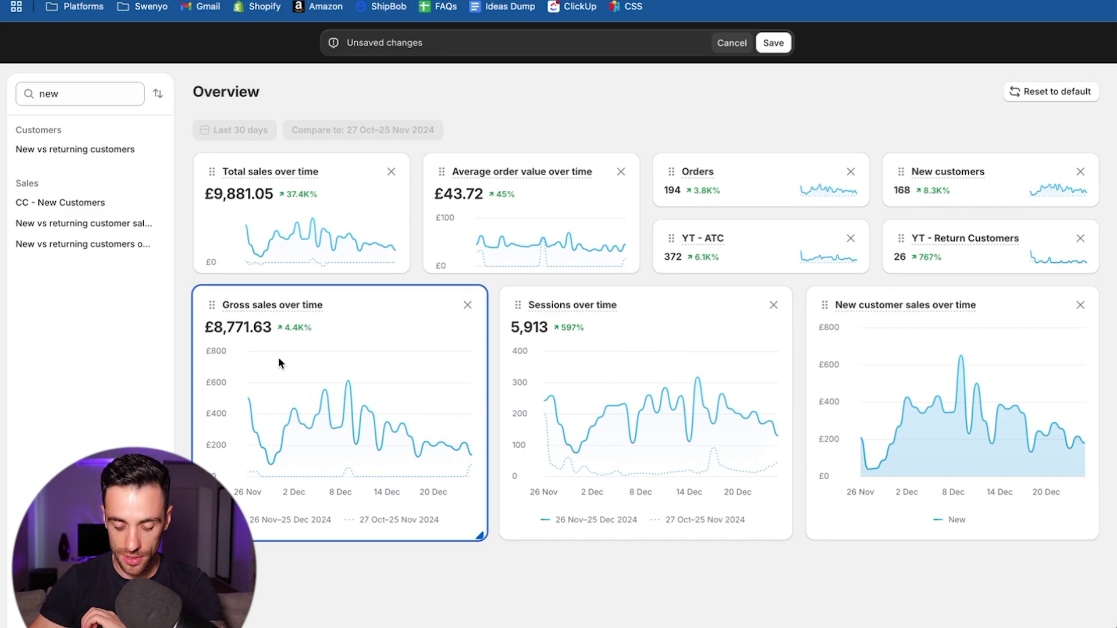
# Step: Search 'total sales' and add Total sales by sales channel and Total sales by product cards
pyautogui.moveTo(85, 157)
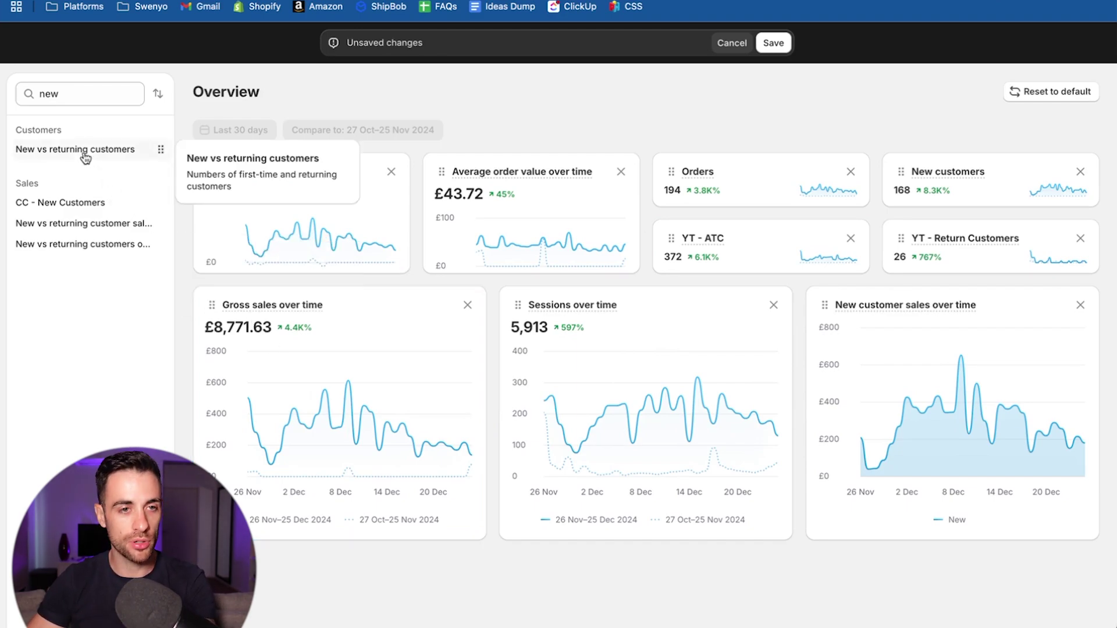
pyautogui.click(82, 95)
pyautogui.press('BackSpace')
pyautogui.press('BackSpace')
pyautogui.press('BackSpace')
pyautogui.write('total')
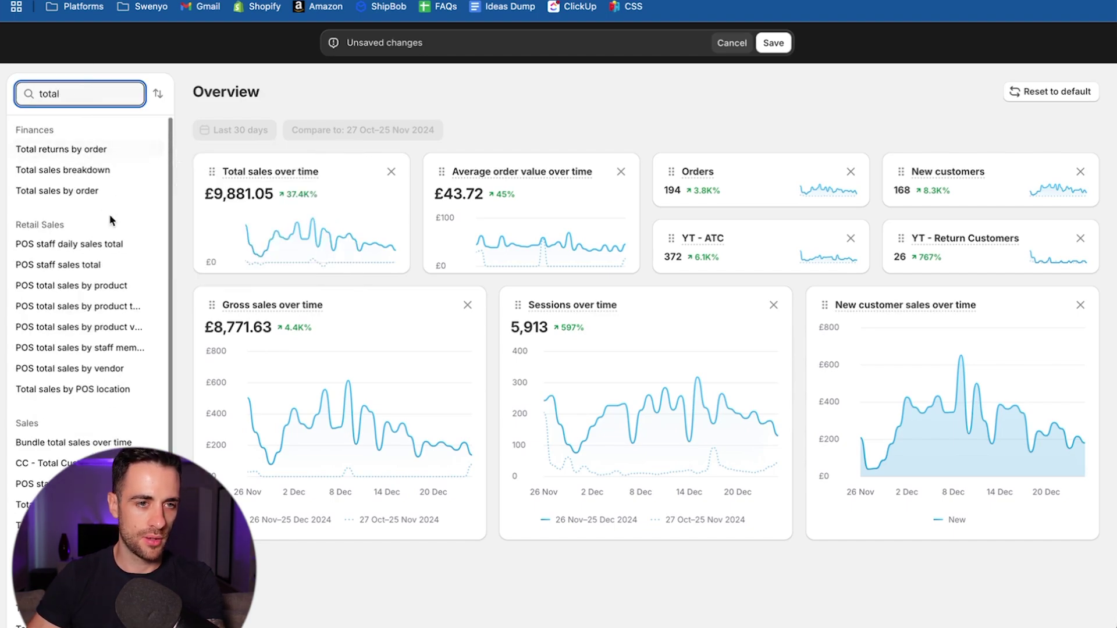
pyautogui.moveTo(108, 281)
pyautogui.write('al sales')
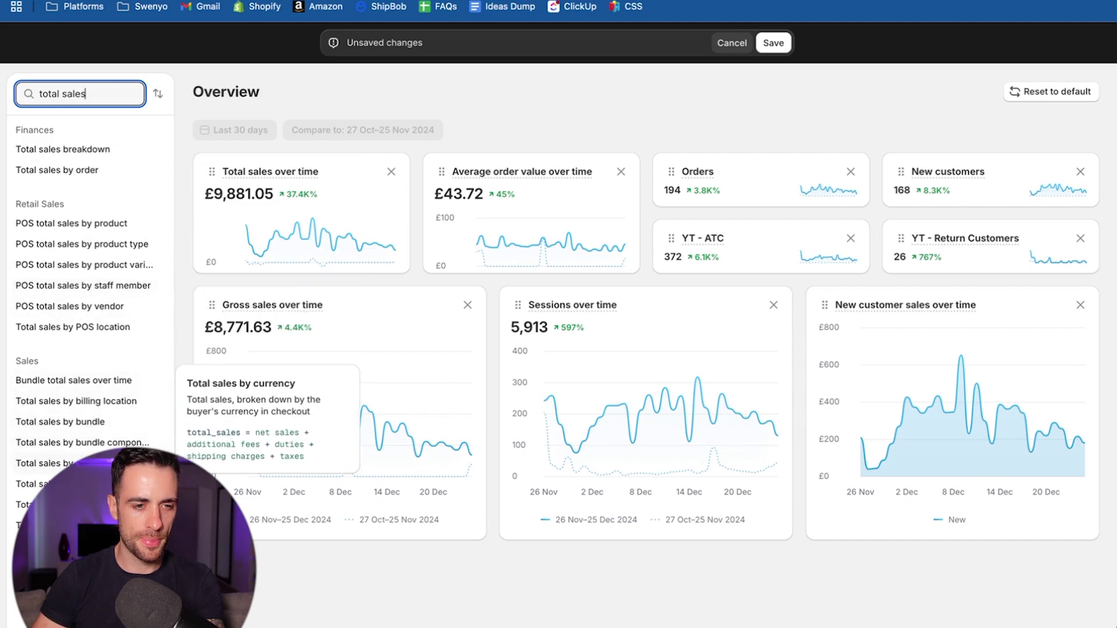
pyautogui.moveTo(58, 484); pyautogui.dragTo(354, 576)
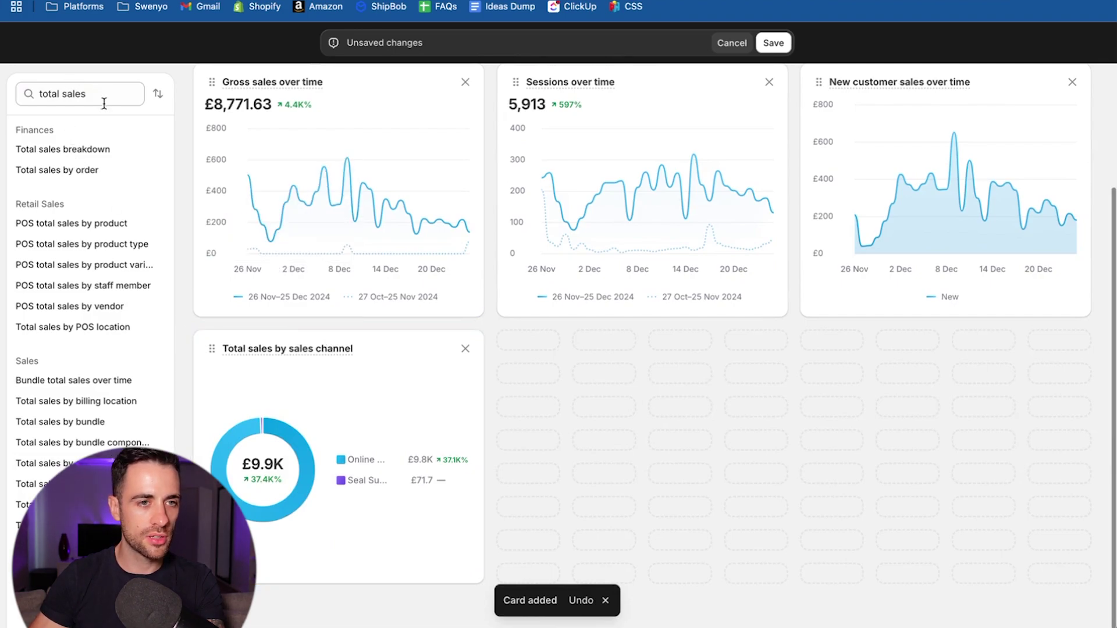
pyautogui.moveTo(105, 425)
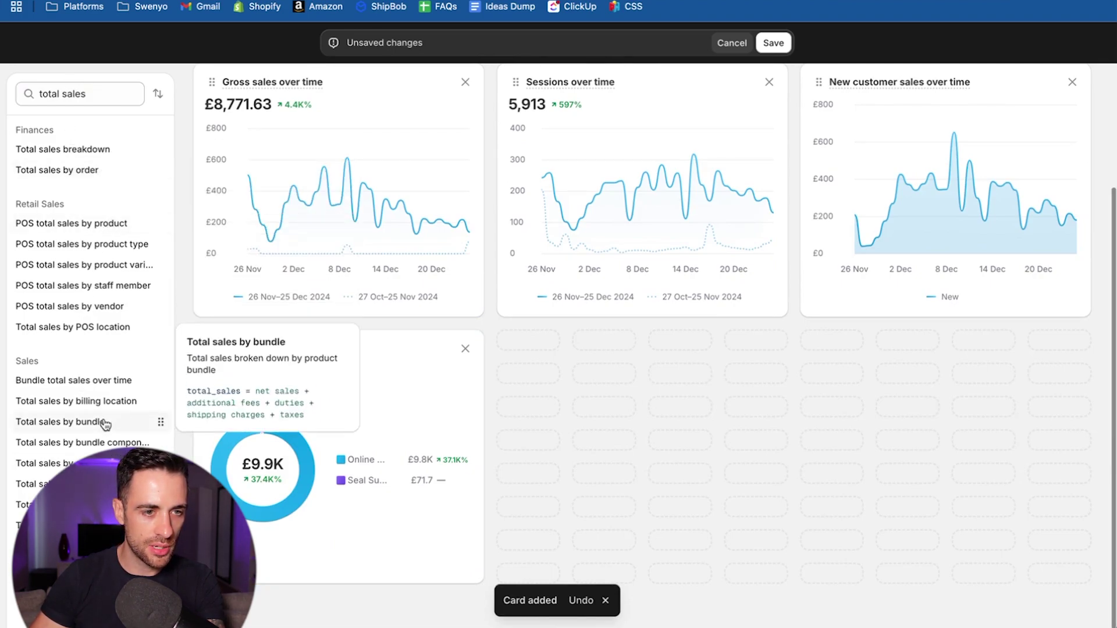
pyautogui.moveTo(99, 483); pyautogui.dragTo(660, 389)
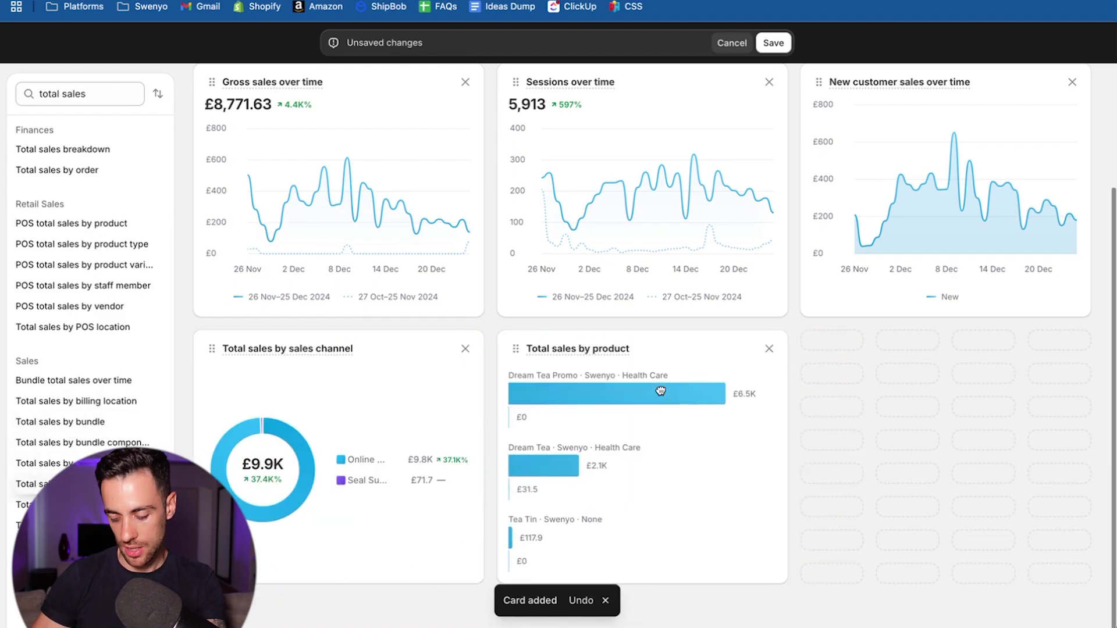
# Step: Add Sales attributed to marketing as a card and make Total sales by product taller
pyautogui.click(107, 92)
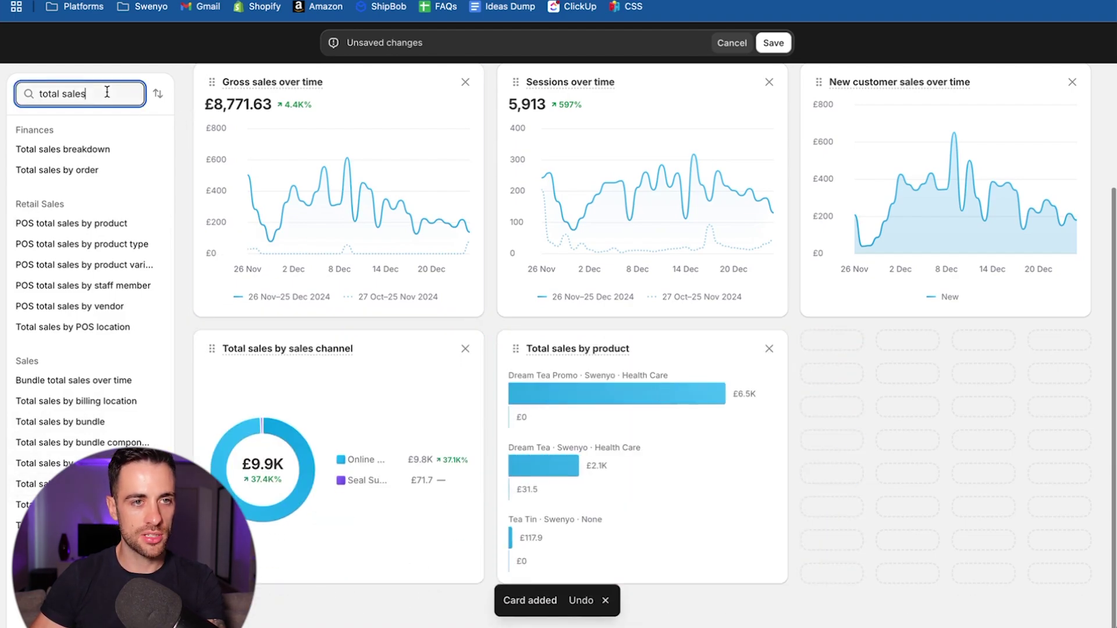
pyautogui.press('BackSpace')
pyautogui.press('BackSpace')
pyautogui.press('BackSpace')
pyautogui.press('BackSpace')
pyautogui.press('BackSpace')
pyautogui.press('BackSpace')
pyautogui.press('BackSpace')
pyautogui.write('sales attri')
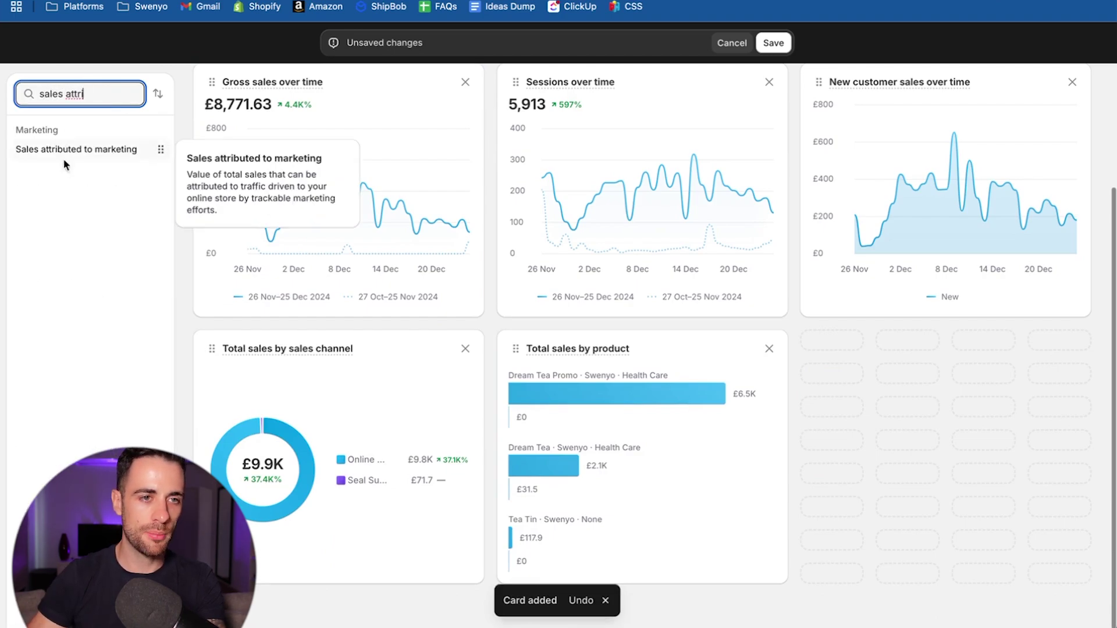
pyautogui.moveTo(75, 149); pyautogui.dragTo(948, 378)
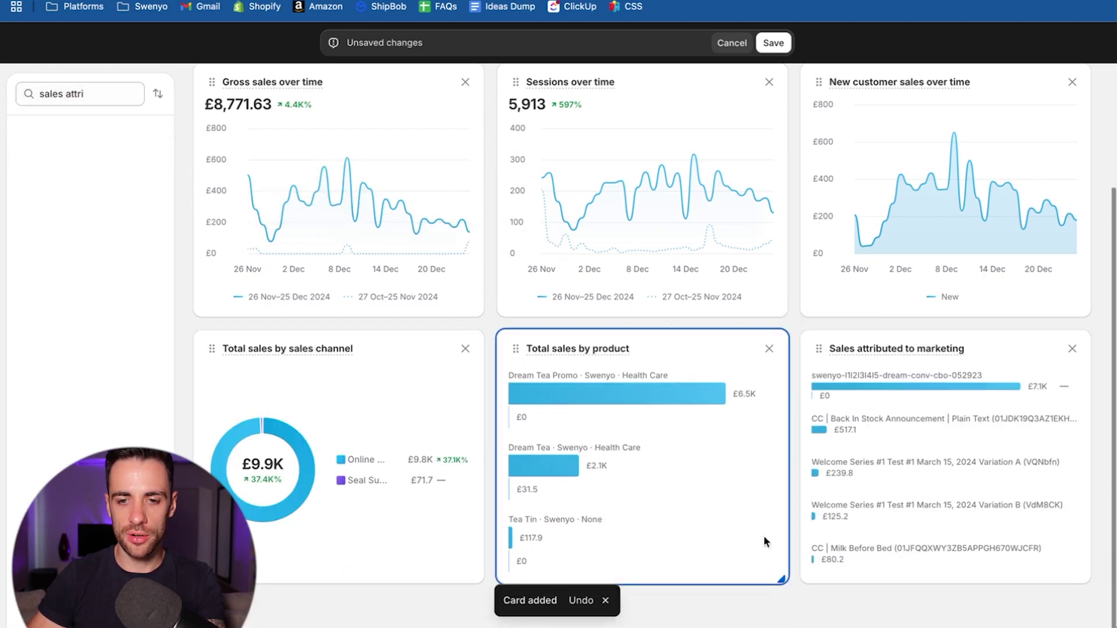
pyautogui.moveTo(785, 587)
pyautogui.mouseDown()
pyautogui.moveTo(781, 616)
pyautogui.moveTo(780, 551)
pyautogui.moveTo(762, 605)
pyautogui.moveTo(771, 624)
pyautogui.moveTo(769, 576)
pyautogui.mouseUp()
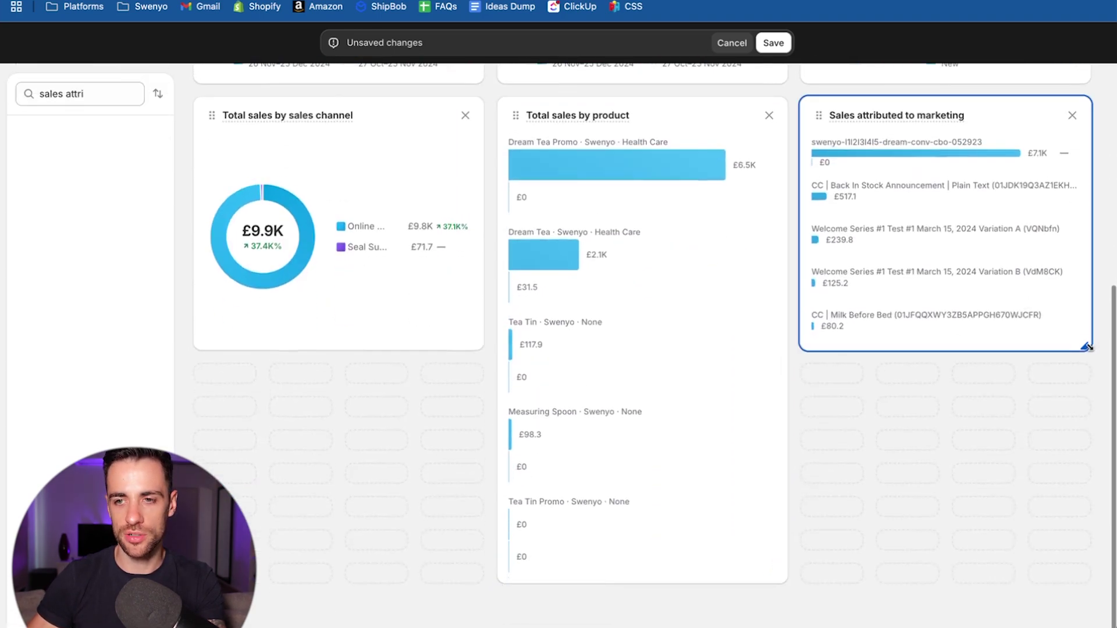
# Step: Stretch the Sales attributed to marketing card down to match Total sales by product's height
pyautogui.moveTo(1086, 347); pyautogui.dragTo(1085, 579)
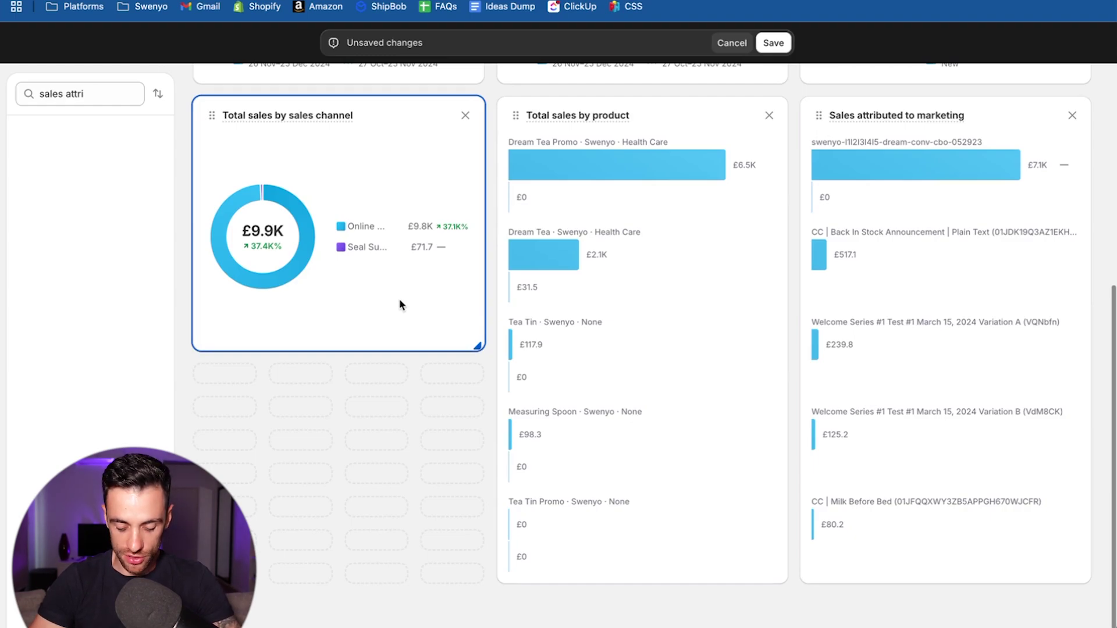
# Step: Add Conversion rate over time under Total sales by sales channel, shrunk to a single row
pyautogui.click(118, 97)
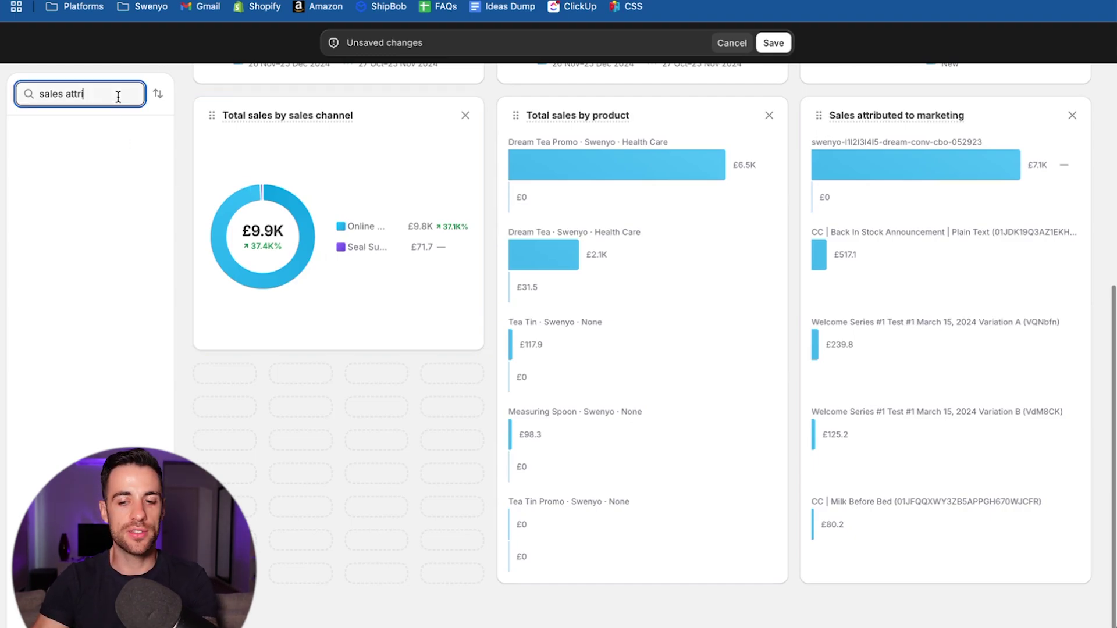
pyautogui.press('BackSpace')
pyautogui.press('BackSpace')
pyautogui.press('BackSpace')
pyautogui.press('BackSpace')
pyautogui.press('BackSpace')
pyautogui.press('BackSpace')
pyautogui.press('BackSpace')
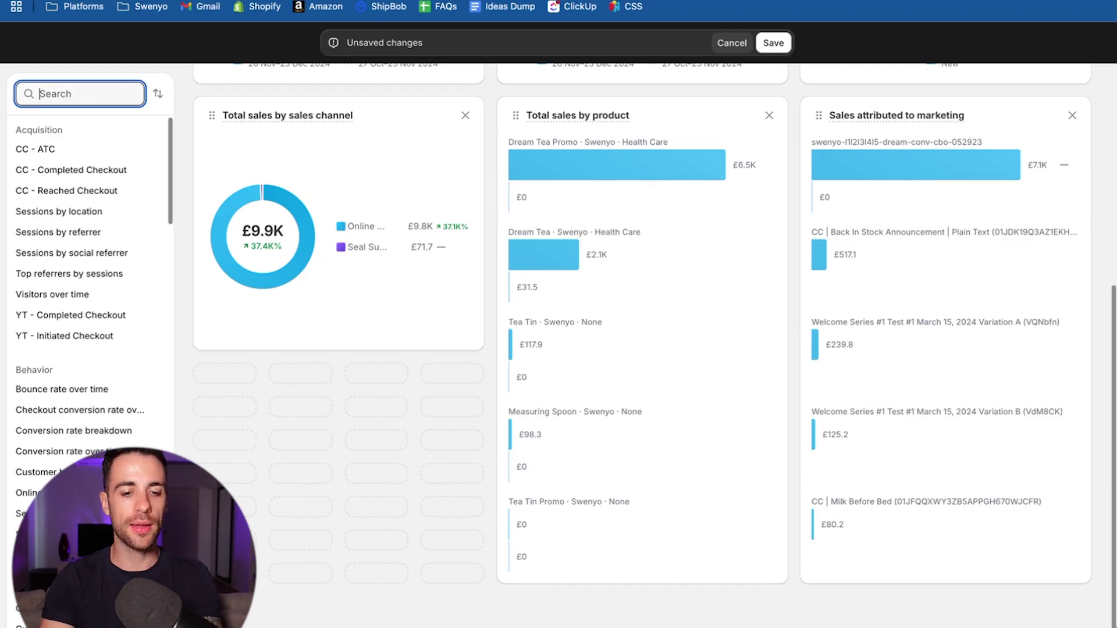
pyautogui.write('conv')
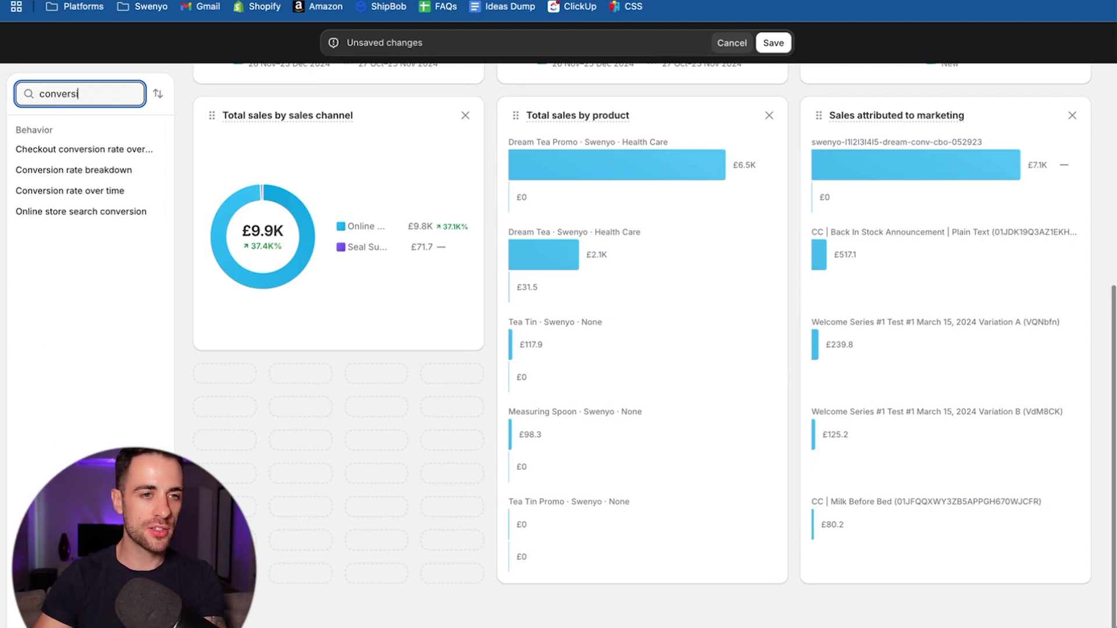
pyautogui.write('ersi')
pyautogui.moveTo(64, 192); pyautogui.dragTo(279, 386)
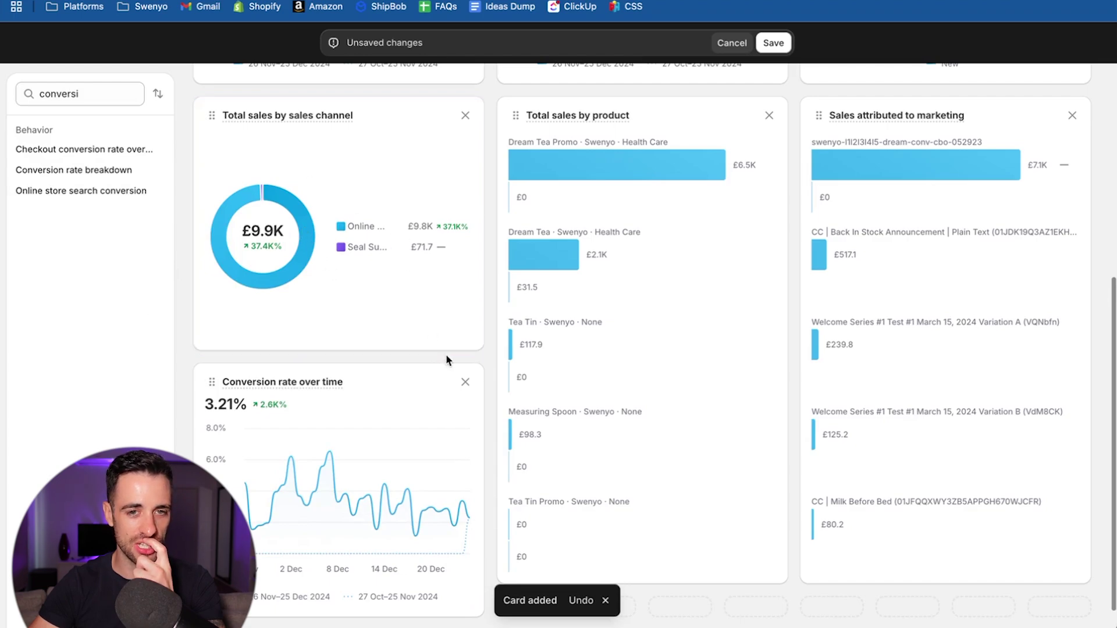
pyautogui.moveTo(477, 346); pyautogui.dragTo(477, 325)
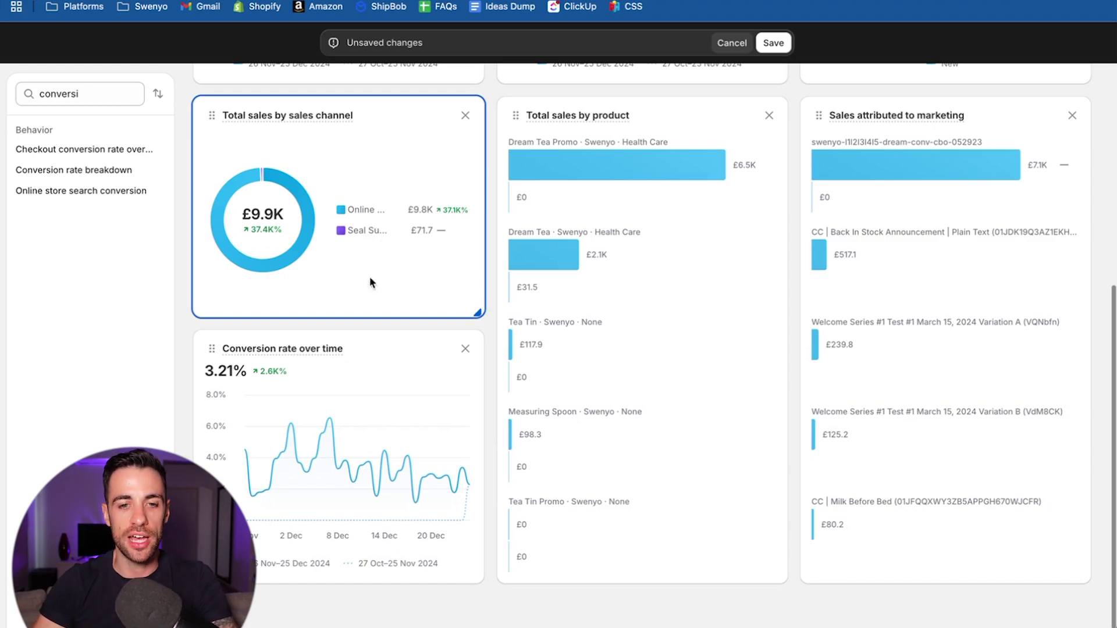
pyautogui.moveTo(481, 580); pyautogui.dragTo(478, 381)
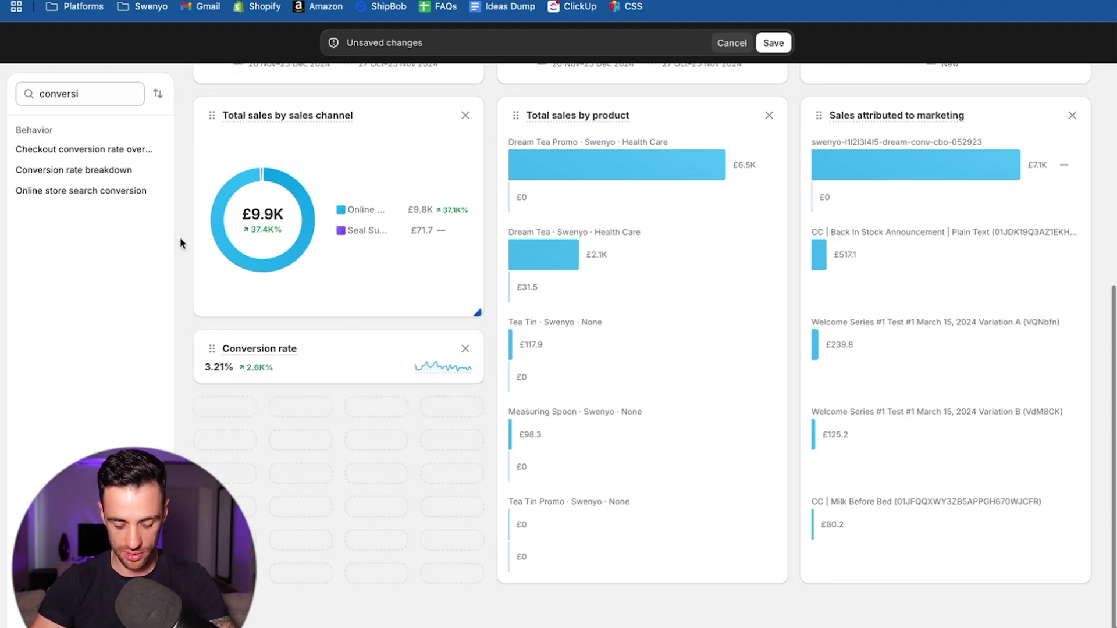
# Step: Search 'checkou' and add CC - Reached Checkout as a one-row card below Conversion rate
pyautogui.click(92, 95)
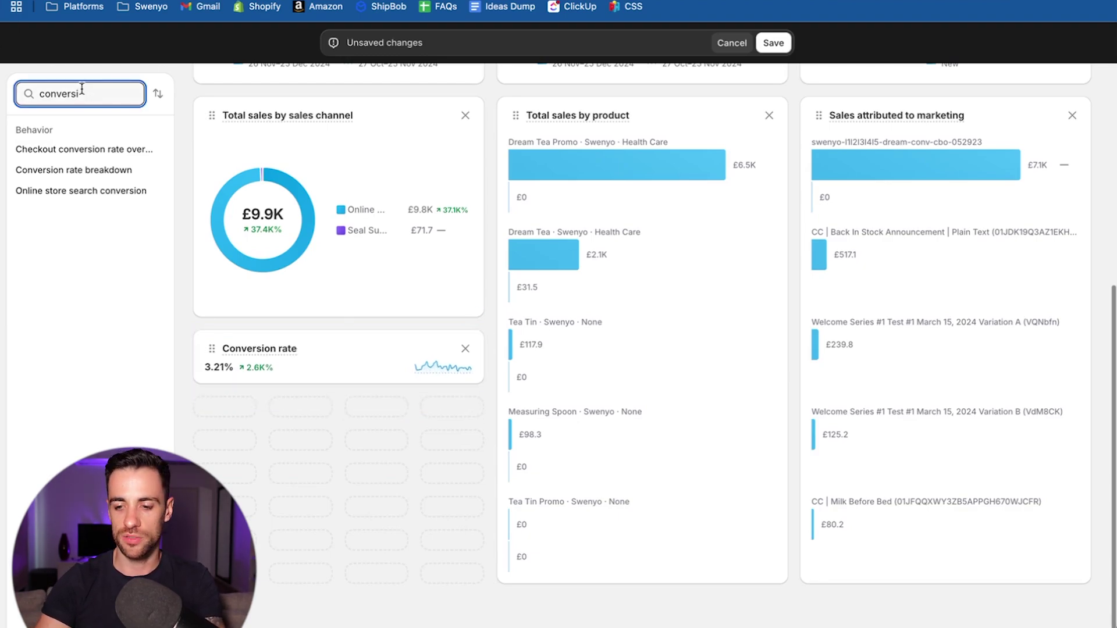
pyautogui.press('BackSpace')
pyautogui.press('BackSpace')
pyautogui.press('BackSpace')
pyautogui.press('BackSpace')
pyautogui.press('BackSpace')
pyautogui.press('BackSpace')
pyautogui.press('BackSpace')
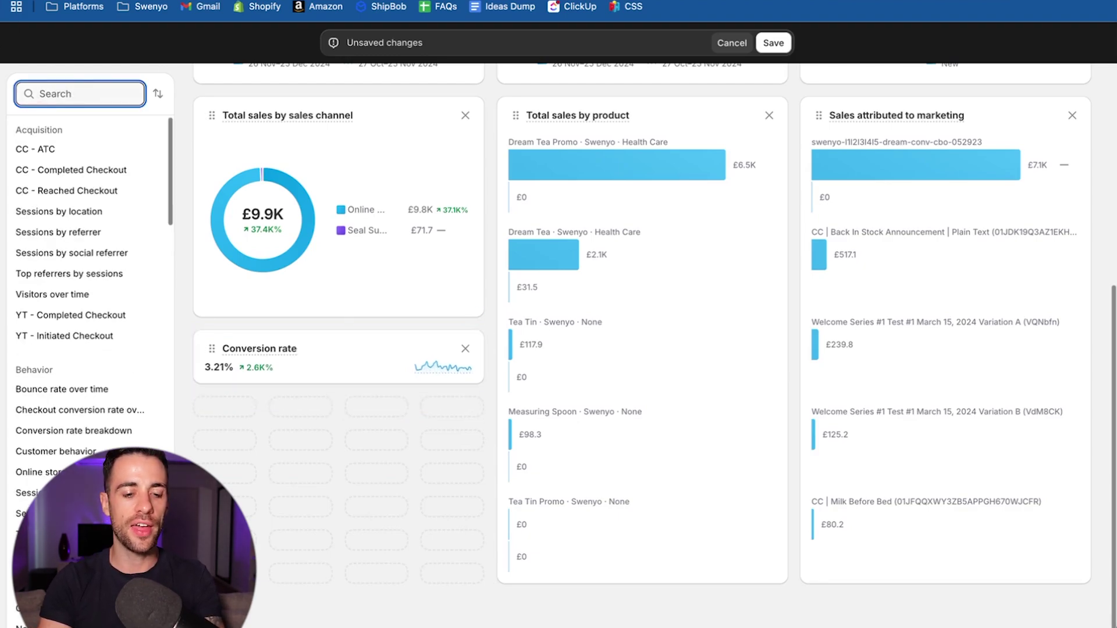
pyautogui.write('xhe')
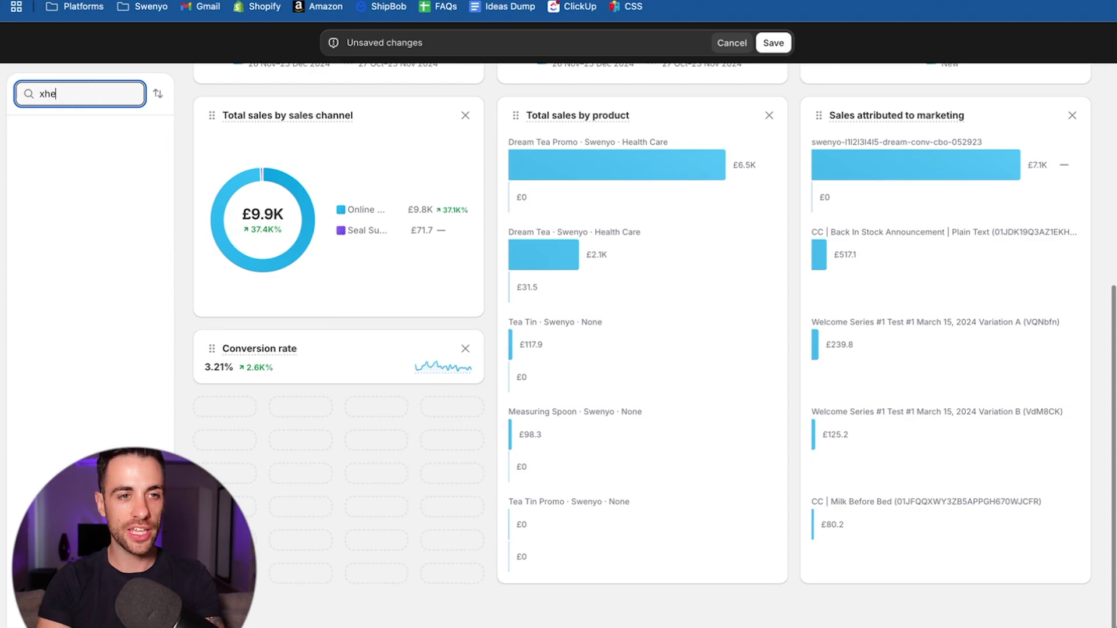
pyautogui.press('BackSpace')
pyautogui.write('cj')
pyautogui.press('BackSpace')
pyautogui.press('BackSpace')
pyautogui.write('checkou')
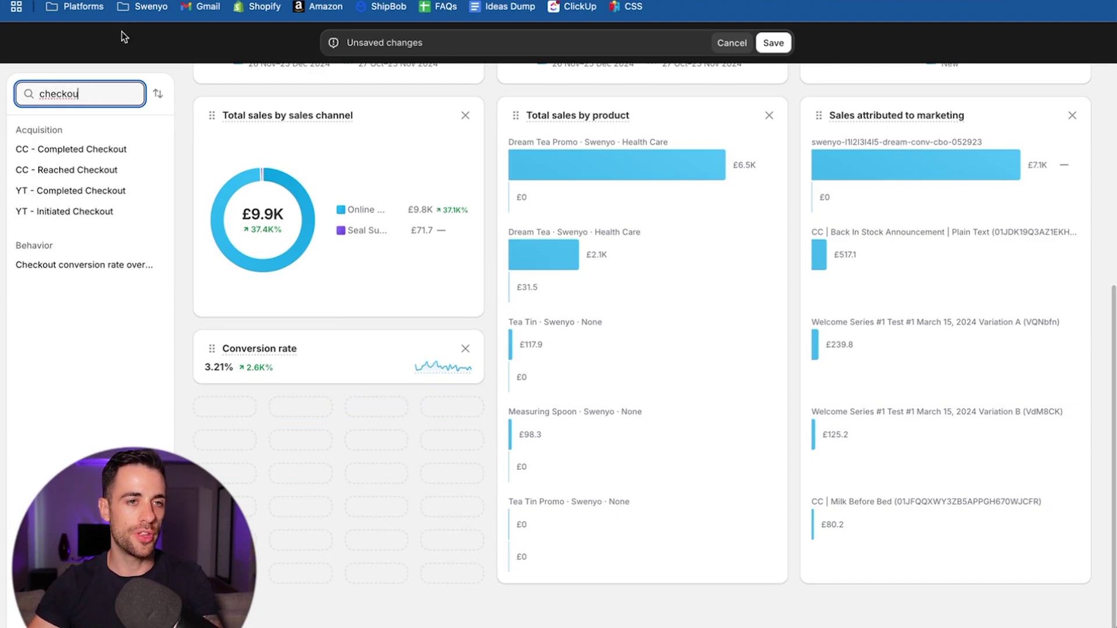
pyautogui.moveTo(92, 170); pyautogui.dragTo(323, 500)
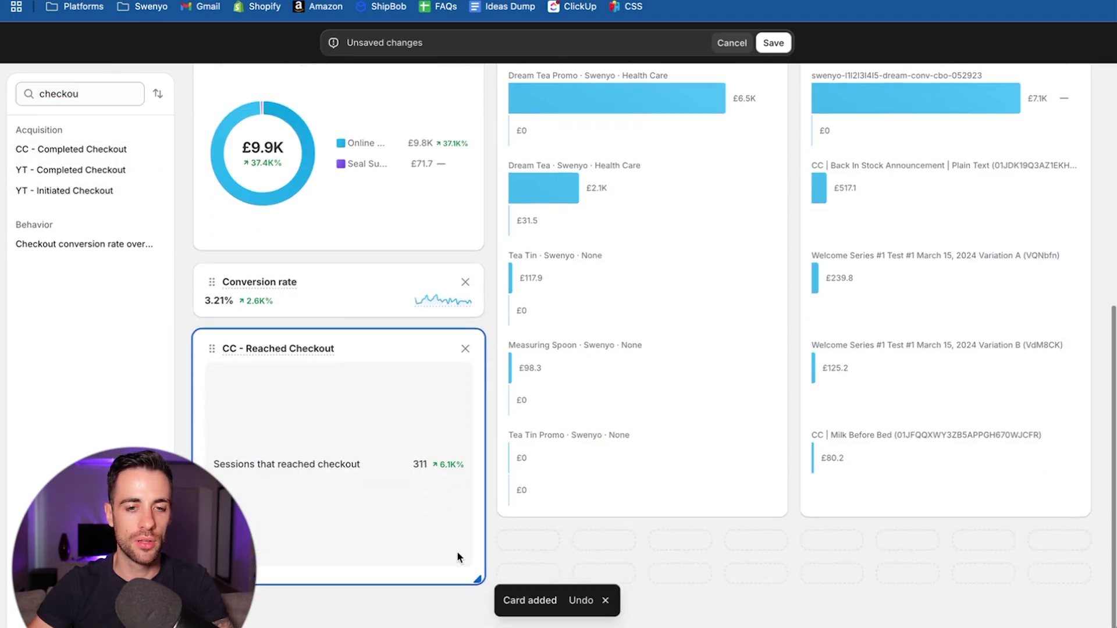
pyautogui.moveTo(479, 584); pyautogui.dragTo(465, 382)
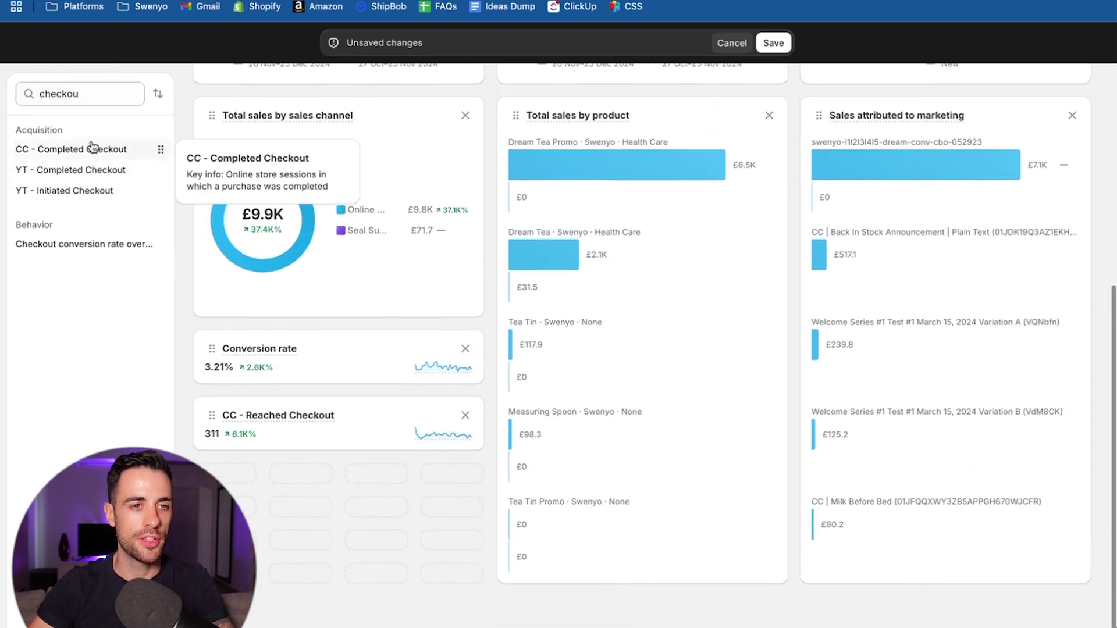
# Step: Add CC - Completed Checkout beneath it and shrink it to a compact card
pyautogui.moveTo(97, 155); pyautogui.dragTo(310, 598)
pyautogui.scroll(-3, 320, 567)
pyautogui.moveTo(479, 582); pyautogui.dragTo(465, 436)
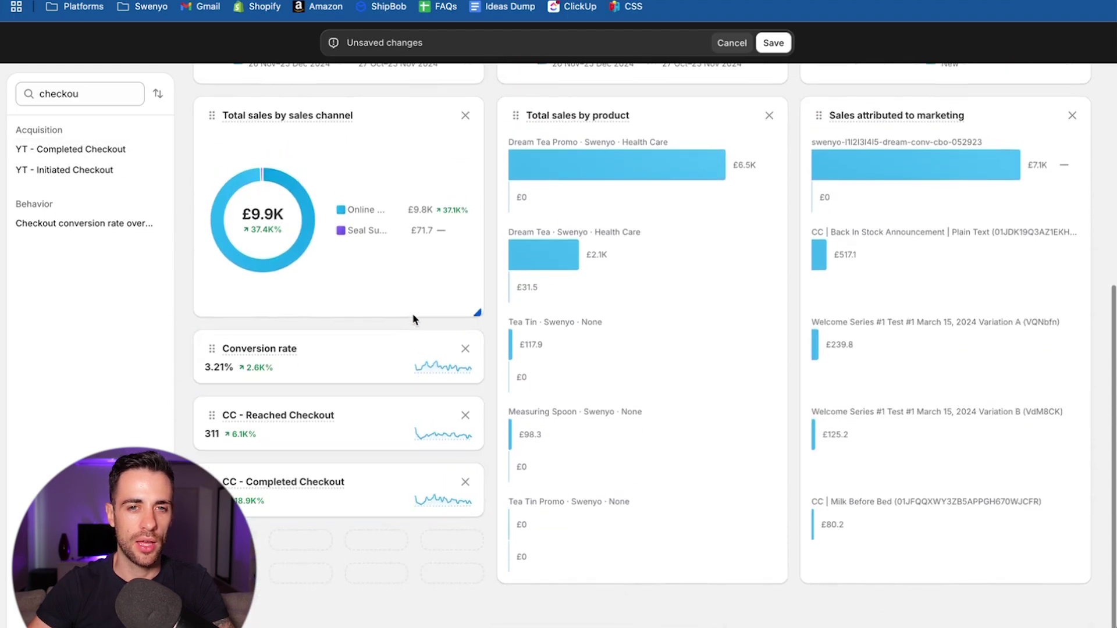
# Step: Align heights of Total sales by product, by sales channel and Sales attributed to marketing
pyautogui.moveTo(781, 579); pyautogui.dragTo(790, 536)
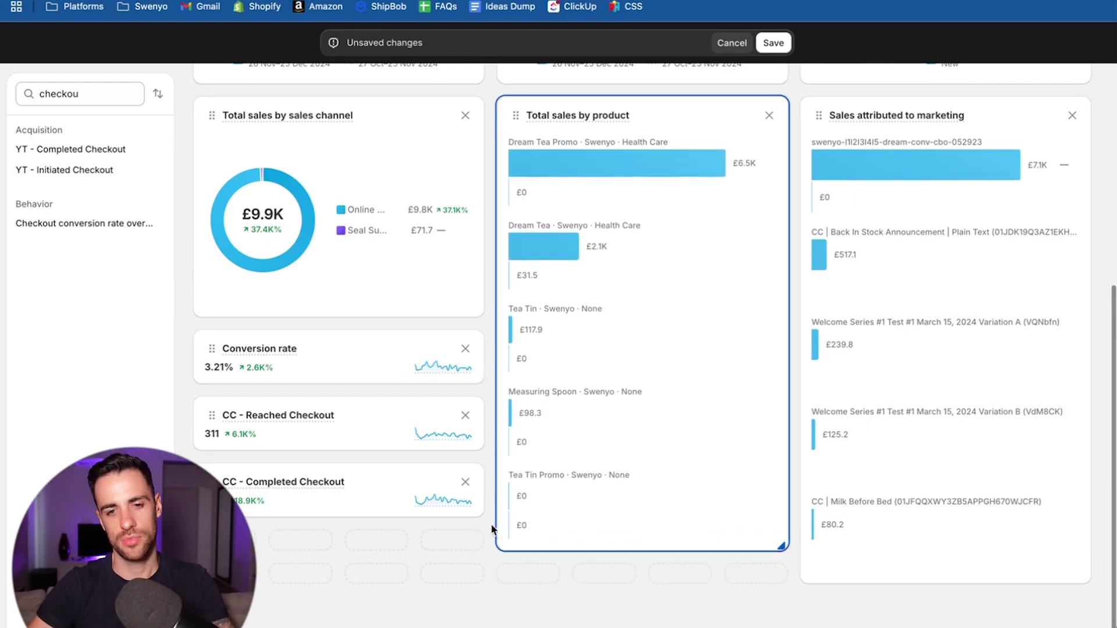
pyautogui.moveTo(384, 313)
pyautogui.moveTo(478, 316); pyautogui.dragTo(485, 349)
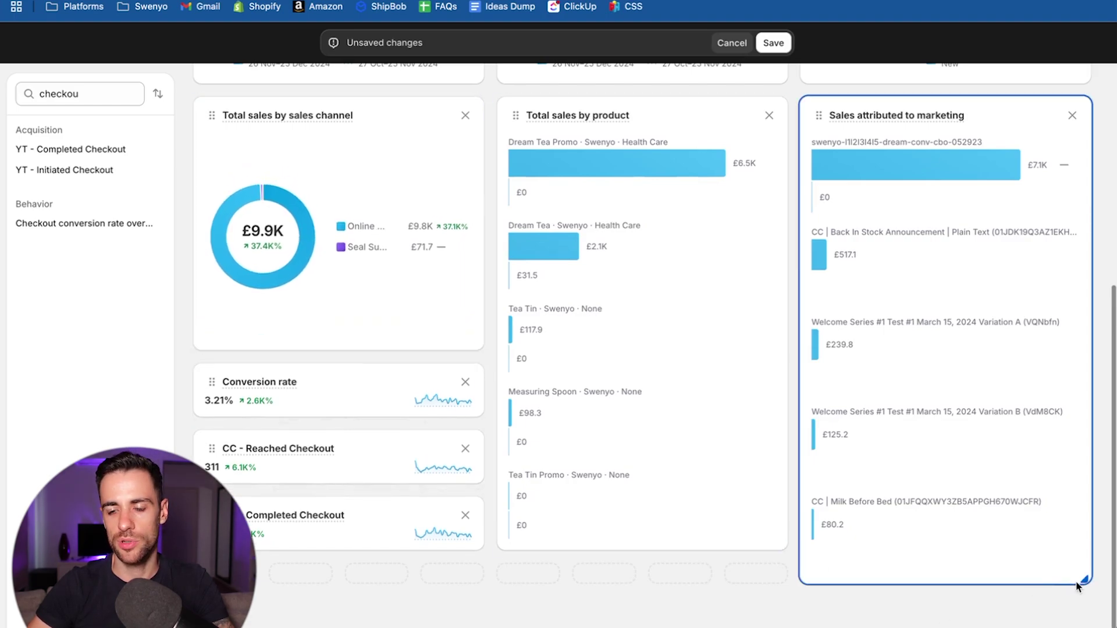
pyautogui.moveTo(1085, 582); pyautogui.dragTo(1078, 563)
pyautogui.moveTo(404, 413)
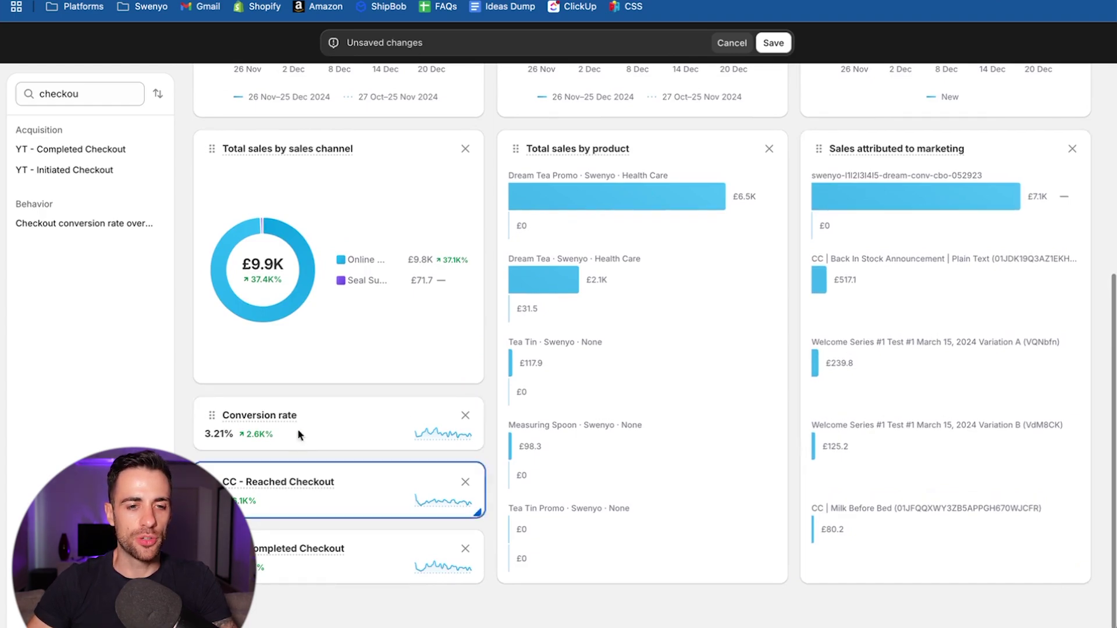
pyautogui.scroll(7, 560, 425)
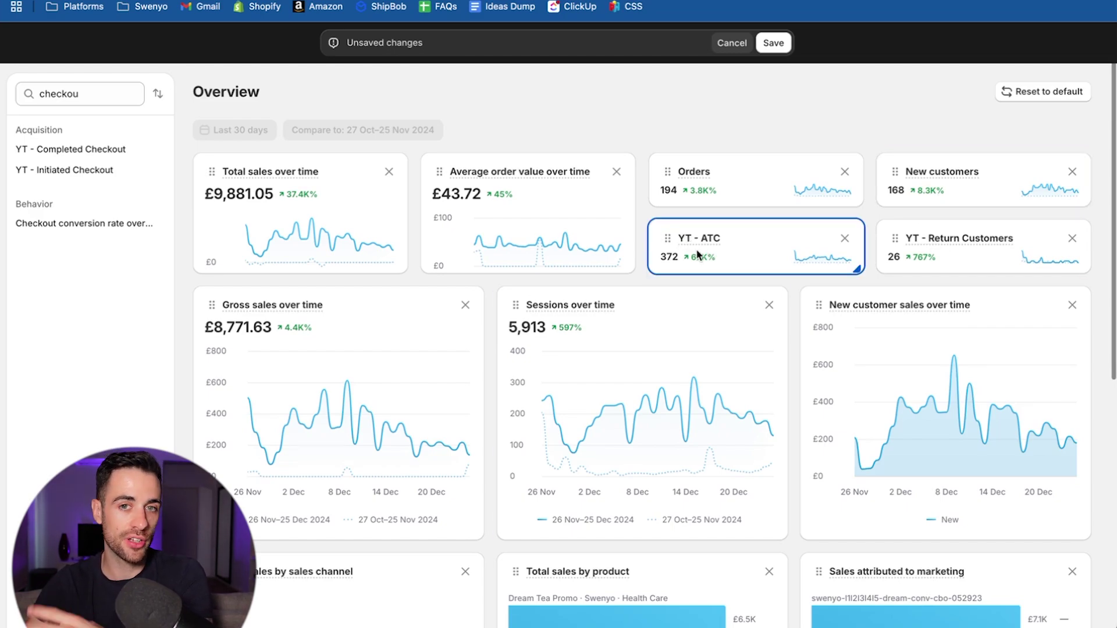
pyautogui.scroll(-7, 640, 270)
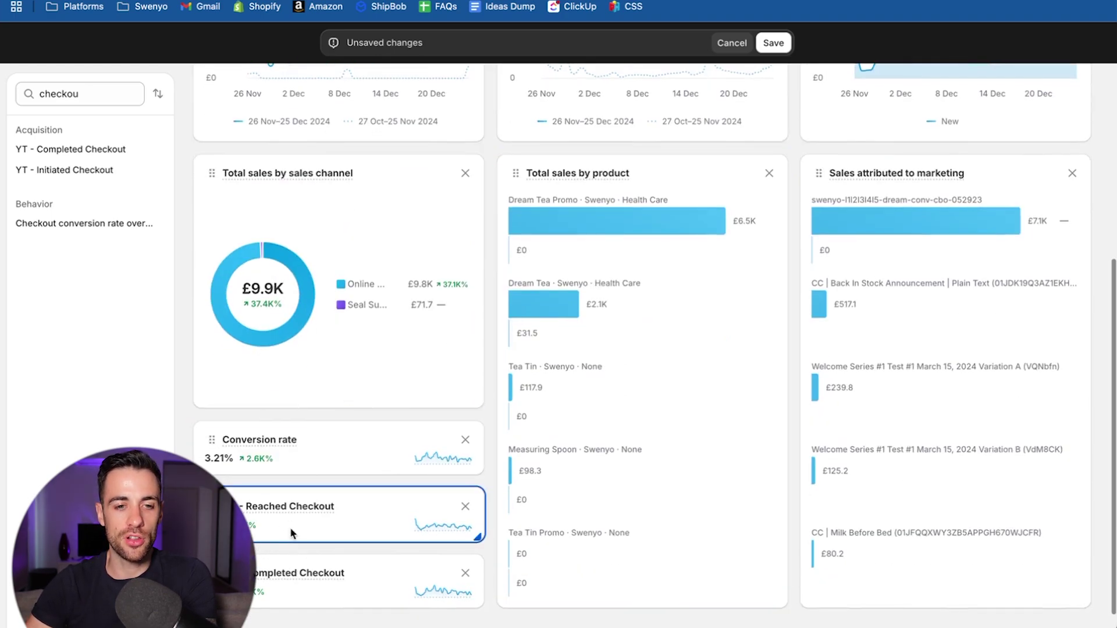
pyautogui.scroll(-1, 314, 547)
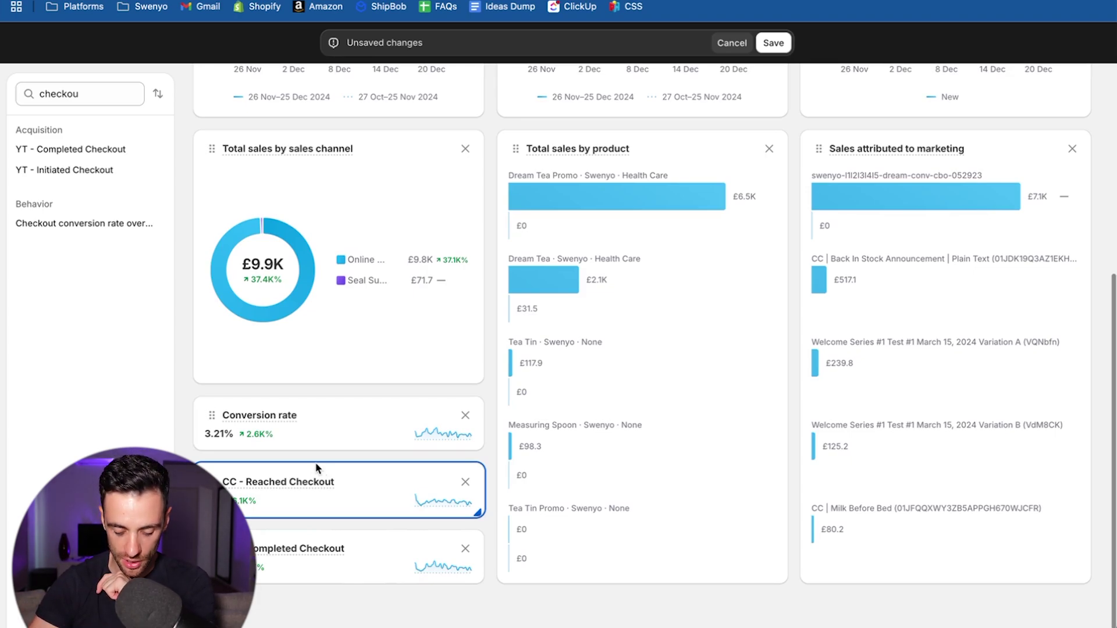
# Step: Search 'session' and place the Sessions by landing page card below CC - Completed Checkout
pyautogui.doubleClick(90, 92)
pyautogui.click(90, 92)
pyautogui.press('BackSpace')
pyautogui.press('BackSpace')
pyautogui.press('BackSpace')
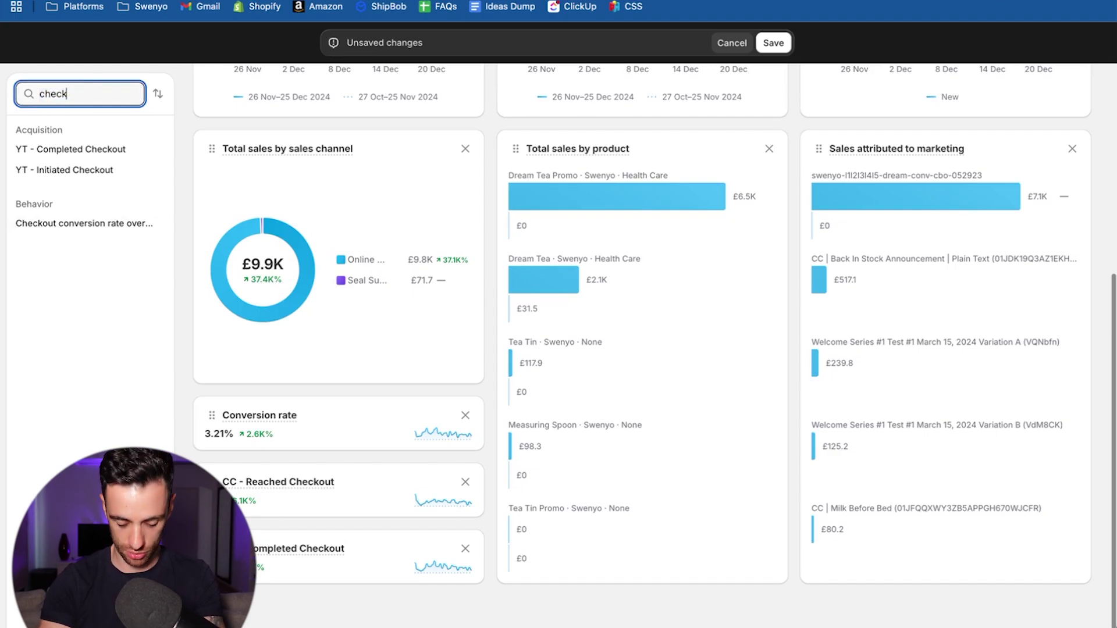
pyautogui.press('BackSpace')
pyautogui.press('BackSpace')
pyautogui.press('BackSpace')
pyautogui.press('BackSpace')
pyautogui.write('session')
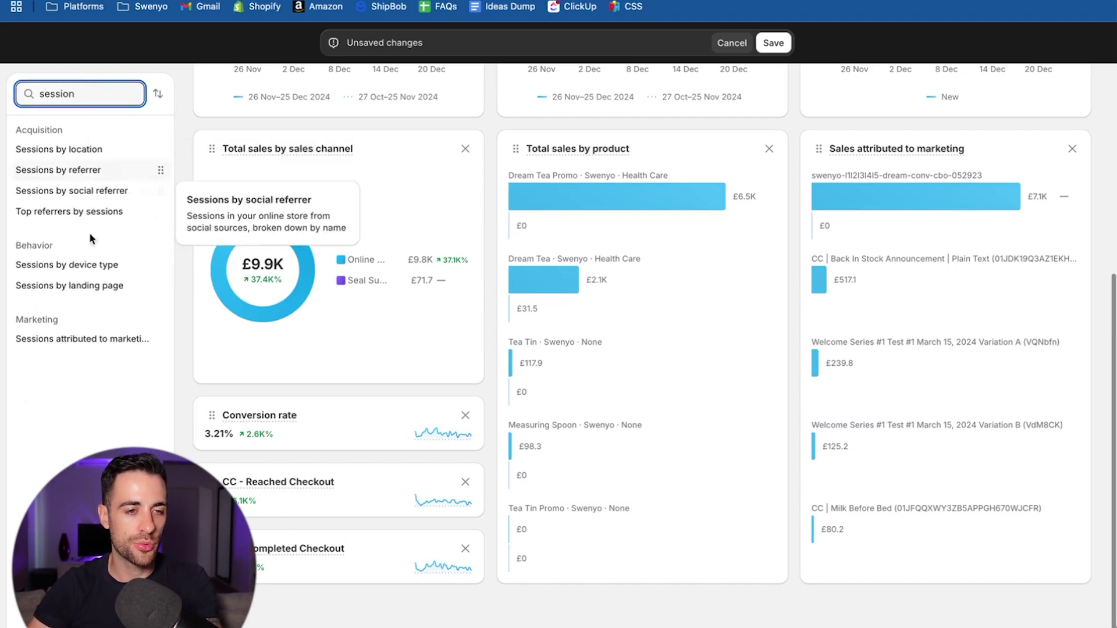
pyautogui.moveTo(79, 286); pyautogui.dragTo(346, 585)
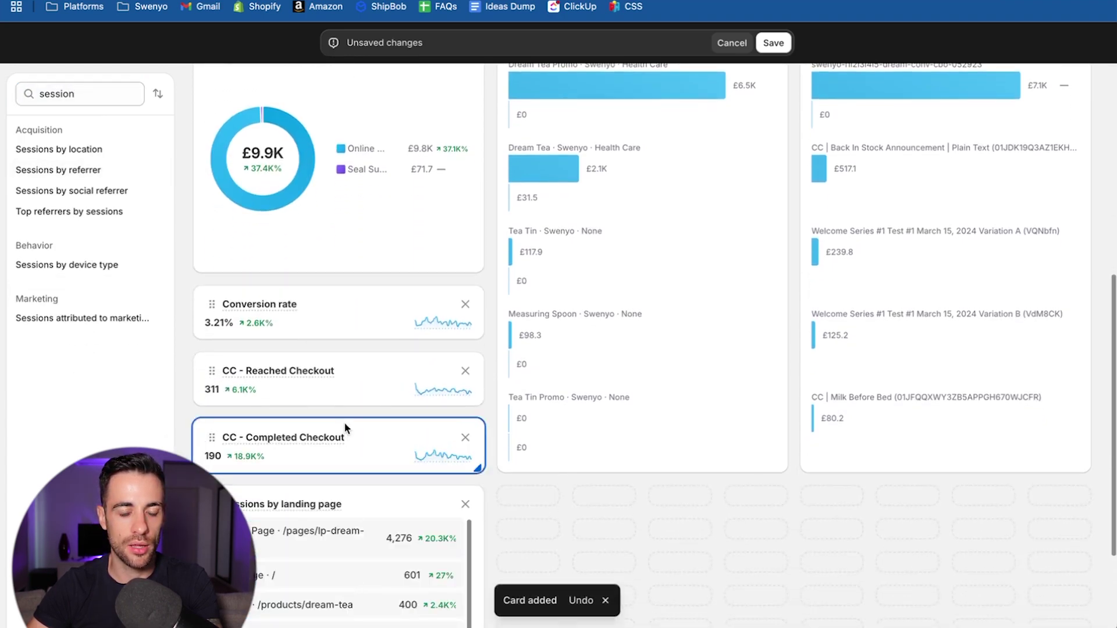
pyautogui.scroll(-3, 345, 428)
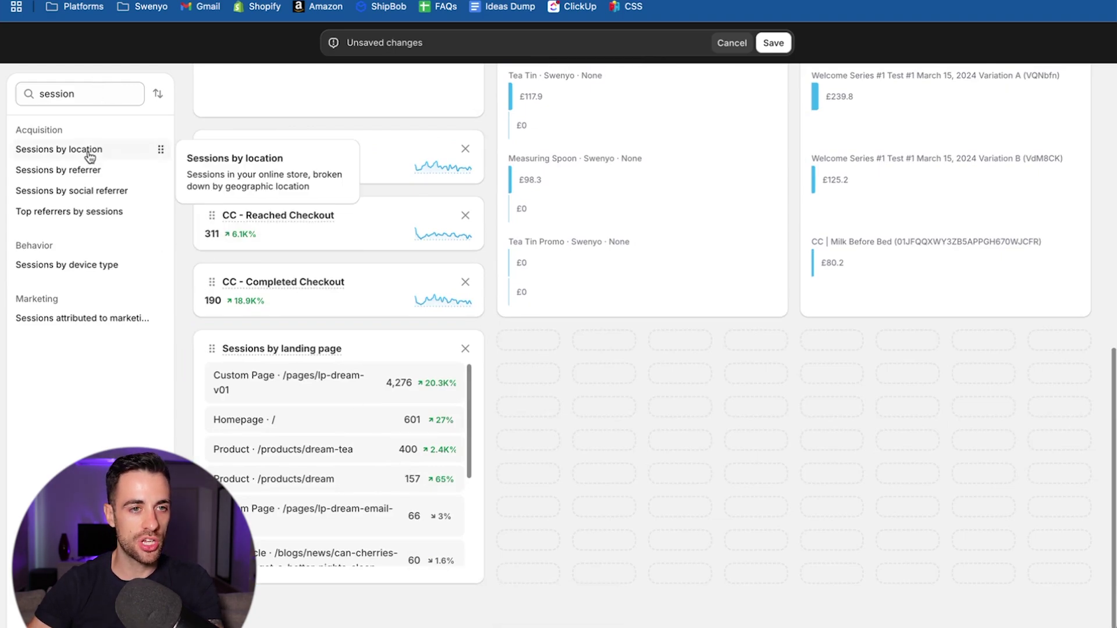
# Step: Add Sessions by location and by device type cards, then trim all three session cards shorter
pyautogui.moveTo(94, 149); pyautogui.dragTo(622, 407)
pyautogui.moveTo(85, 236); pyautogui.dragTo(950, 390)
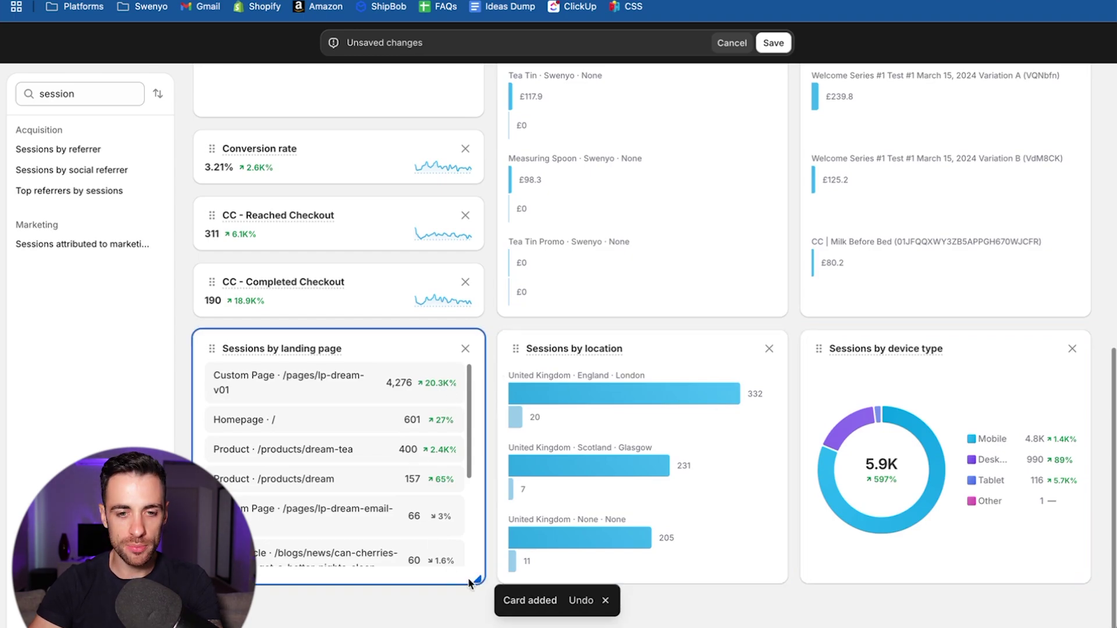
pyautogui.moveTo(480, 583); pyautogui.dragTo(477, 516)
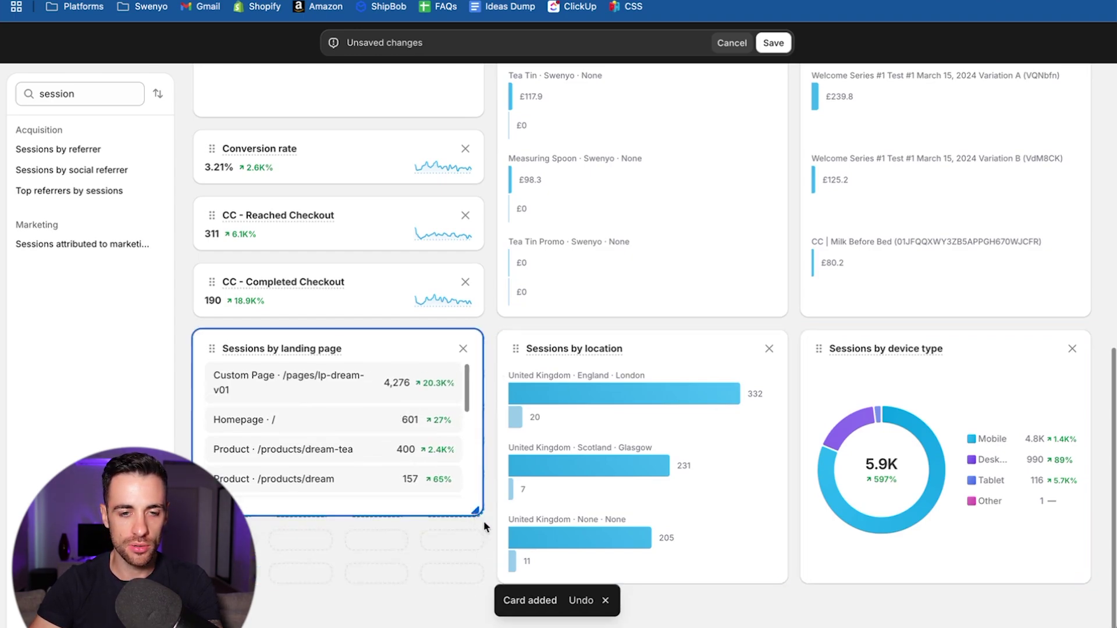
pyautogui.moveTo(782, 581); pyautogui.dragTo(781, 445)
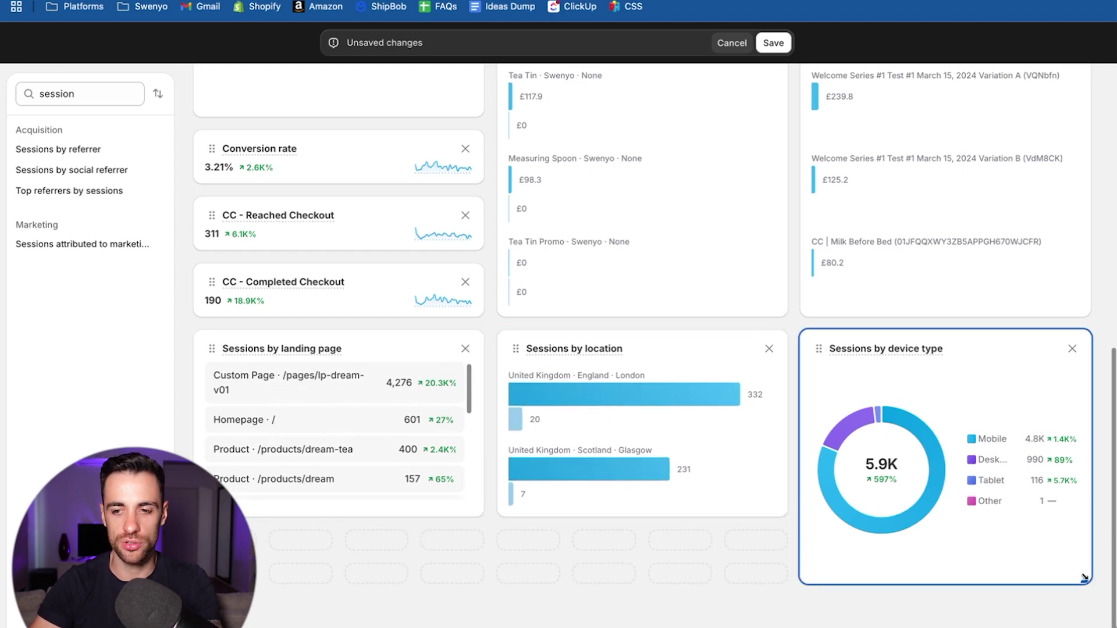
pyautogui.moveTo(1086, 581); pyautogui.dragTo(1086, 518)
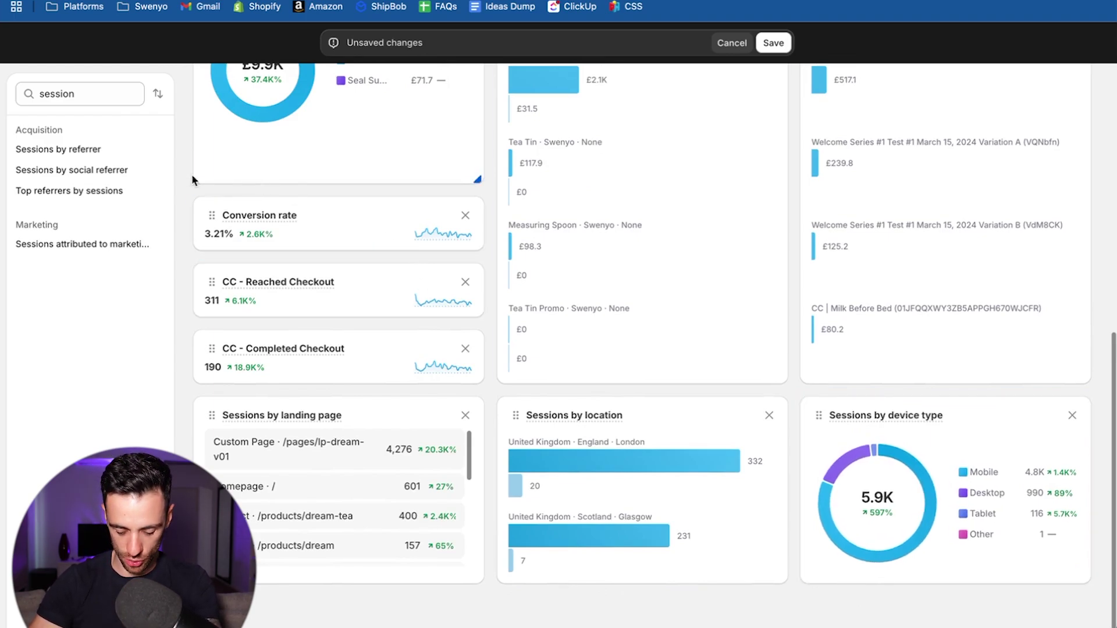
# Step: Add the Sessions by referrer card, then search 'total sa' and add Total sales by referrer
pyautogui.moveTo(84, 145); pyautogui.dragTo(349, 538)
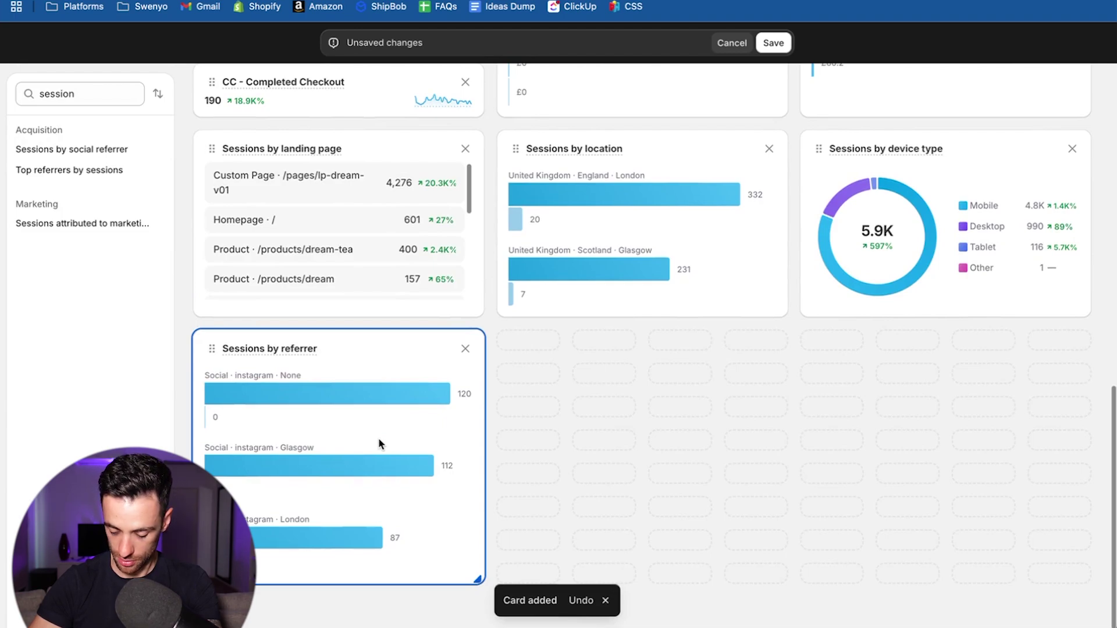
pyautogui.click(82, 87)
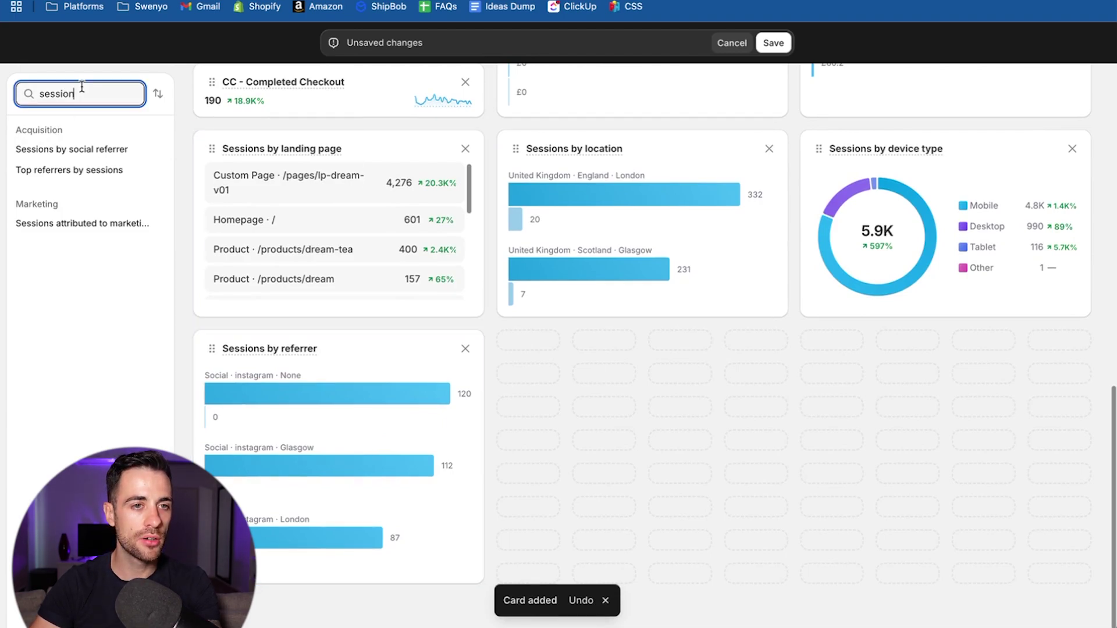
pyautogui.press('BackSpace')
pyautogui.press('BackSpace')
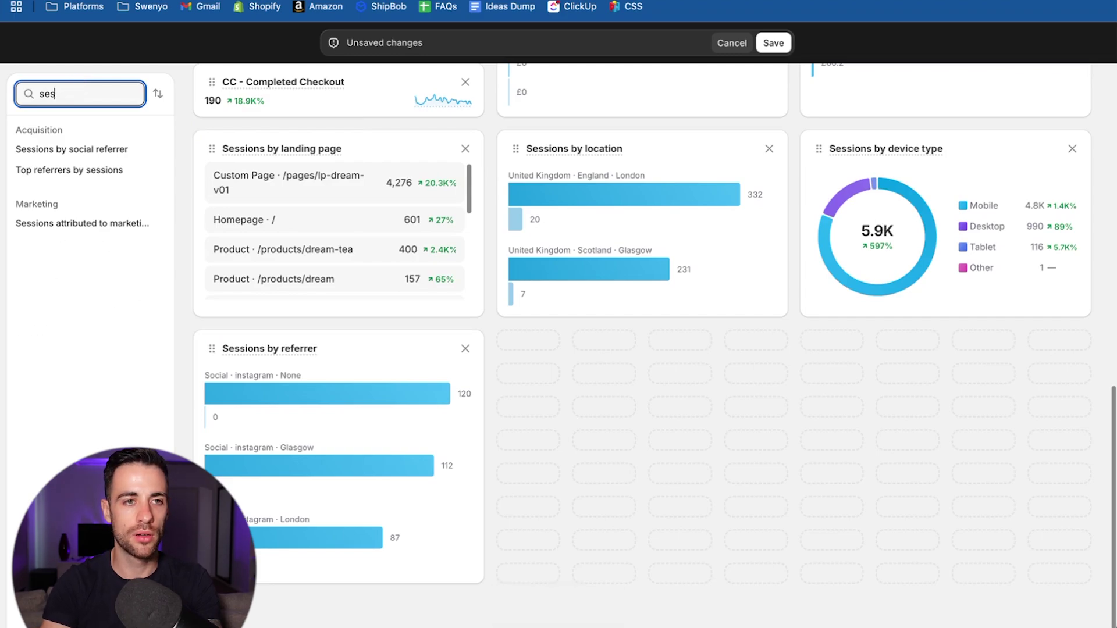
pyautogui.press('BackSpace')
pyautogui.press('BackSpace')
pyautogui.write('total sal')
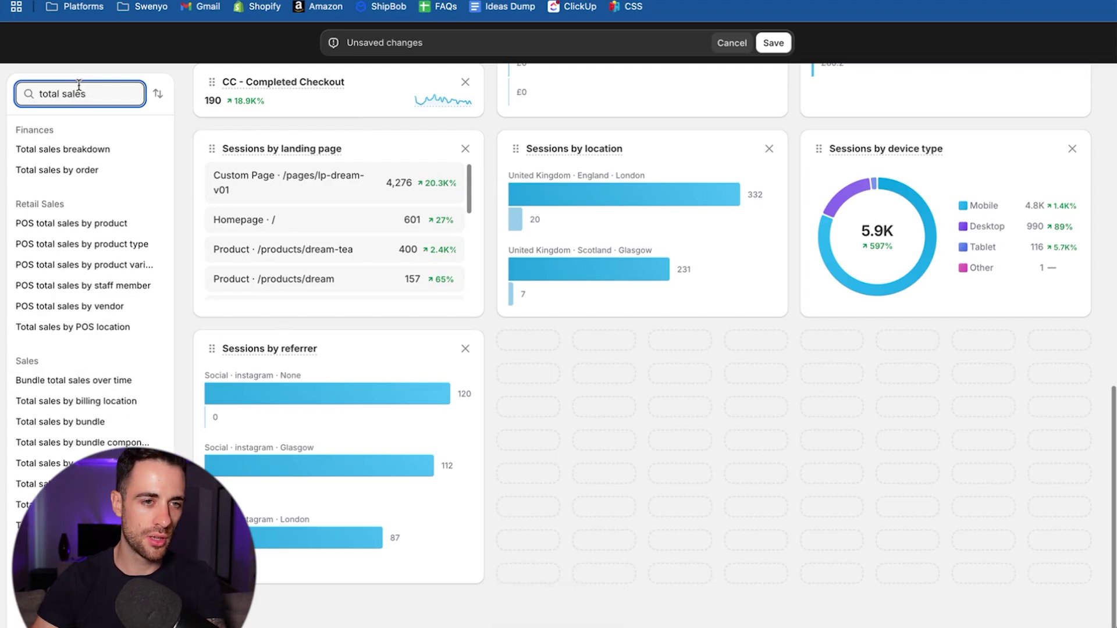
pyautogui.moveTo(128, 254)
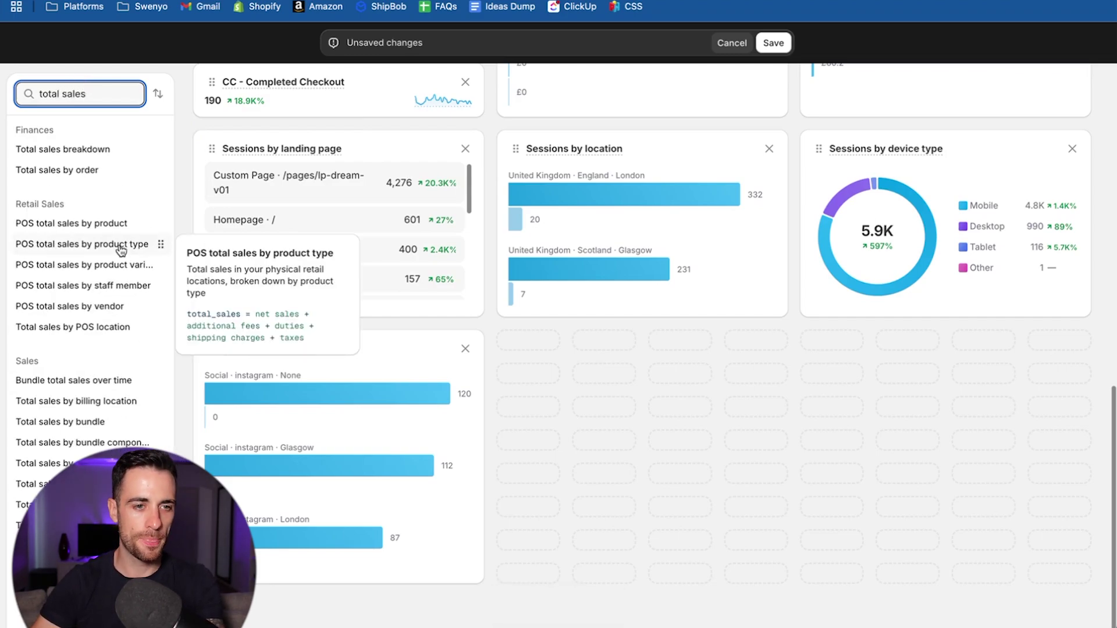
pyautogui.moveTo(87, 505); pyautogui.dragTo(861, 448)
# Step: Widen Sessions by referrer and place a widened Total sales by referrer beside it
pyautogui.moveTo(409, 468)
pyautogui.mouseDown()
pyautogui.moveTo(474, 456)
pyautogui.moveTo(411, 461)
pyautogui.mouseUp()
pyautogui.moveTo(485, 576); pyautogui.dragTo(636, 549)
pyautogui.moveTo(836, 539); pyautogui.dragTo(875, 582)
pyautogui.moveTo(942, 580); pyautogui.dragTo(1086, 578)
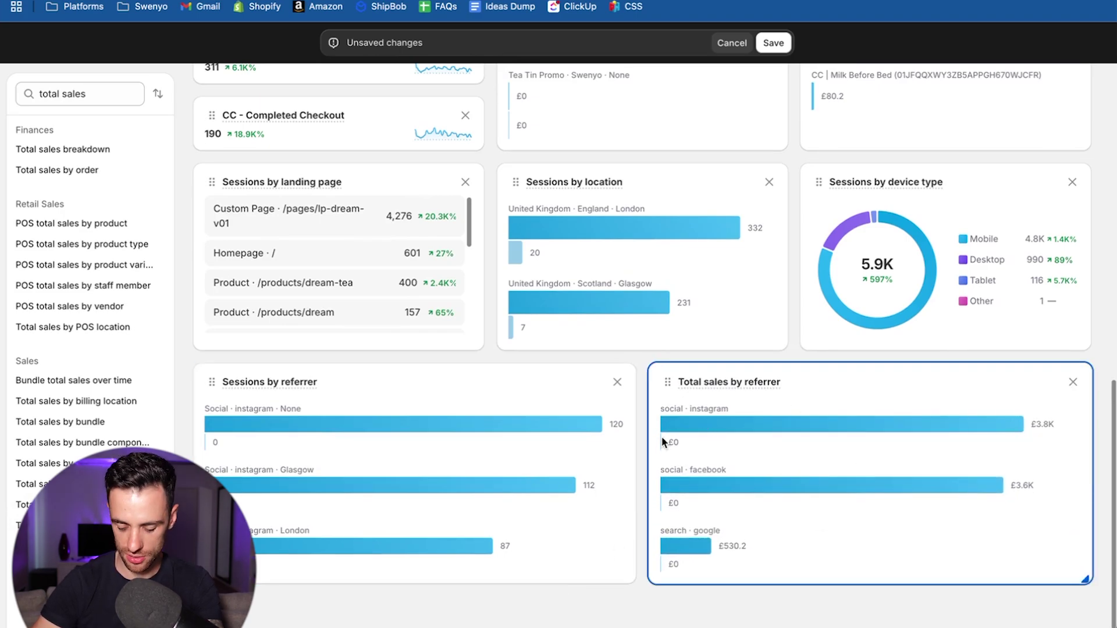
pyautogui.scroll(10, 650, 441)
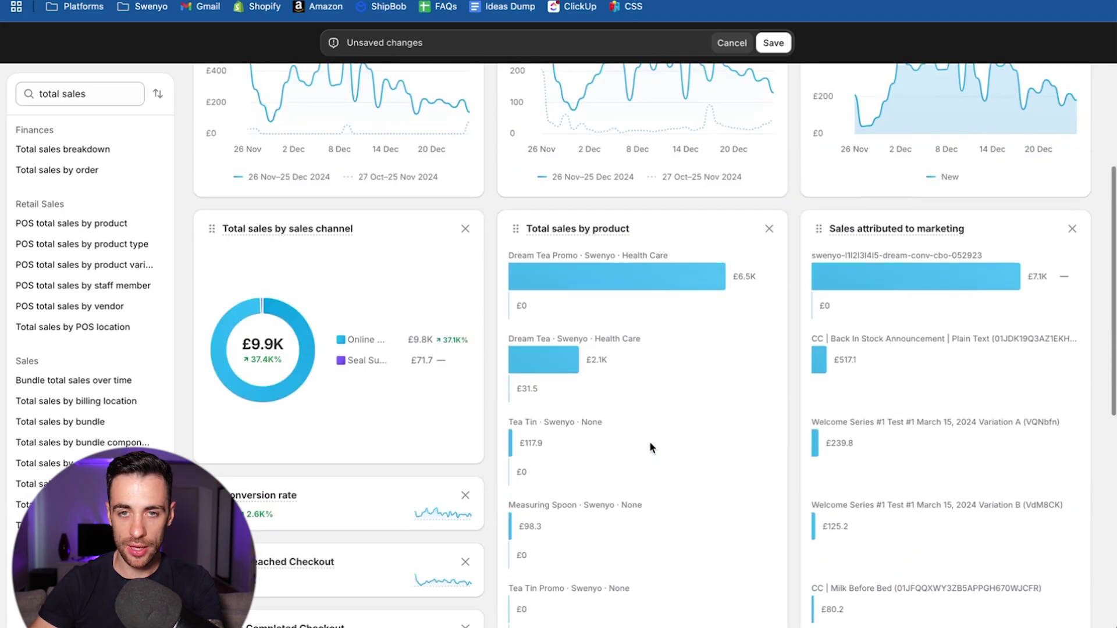
pyautogui.scroll(5, 359, 375)
pyautogui.scroll(-8, 536, 411)
pyautogui.scroll(7, 536, 414)
pyautogui.scroll(-10, 536, 414)
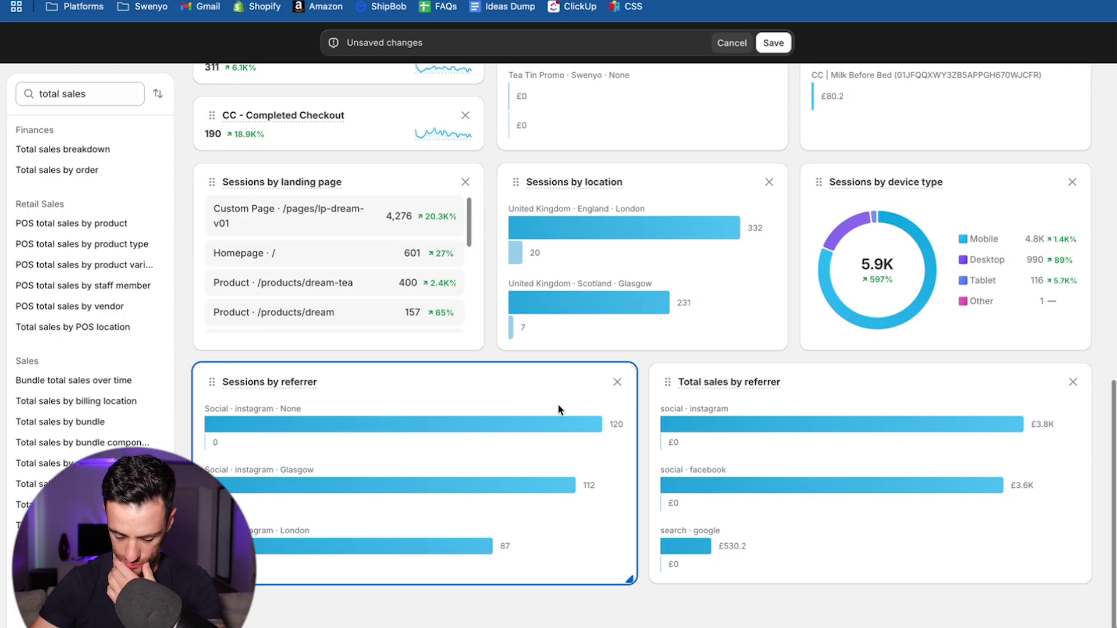
# Step: Search 'new v', drop New vs returning customers over time below the referrer cards, and enlarge it
pyautogui.click(100, 95)
pyautogui.press('BackSpace')
pyautogui.press('BackSpace')
pyautogui.press('BackSpace')
pyautogui.press('BackSpace')
pyautogui.press('BackSpace')
pyautogui.press('BackSpace')
pyautogui.press('BackSpace')
pyautogui.press('BackSpace')
pyautogui.press('BackSpace')
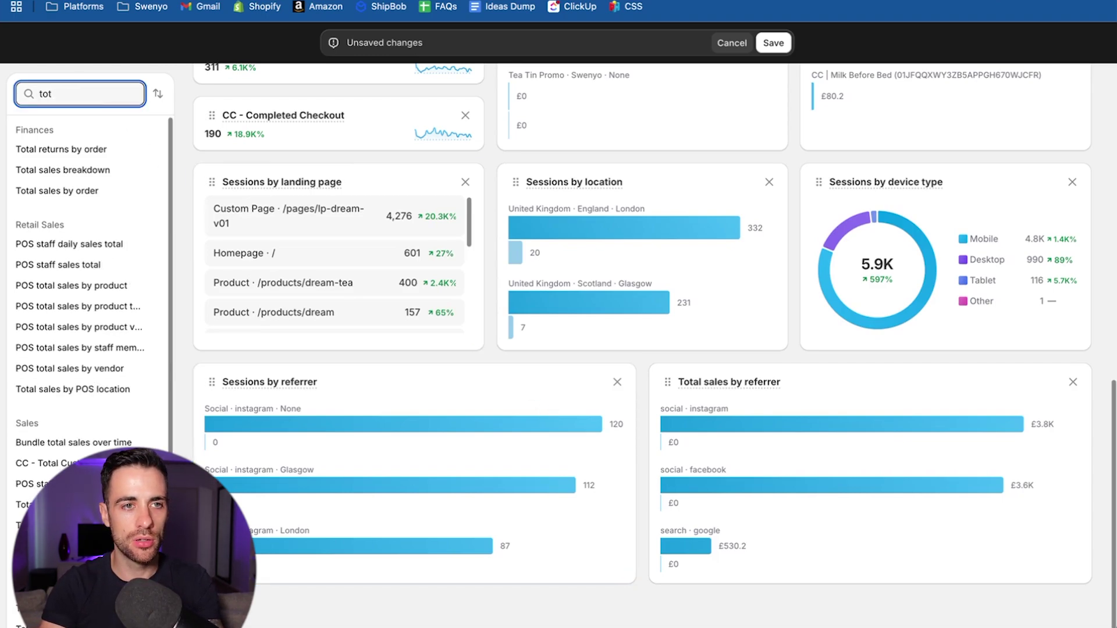
pyautogui.write('new vs')
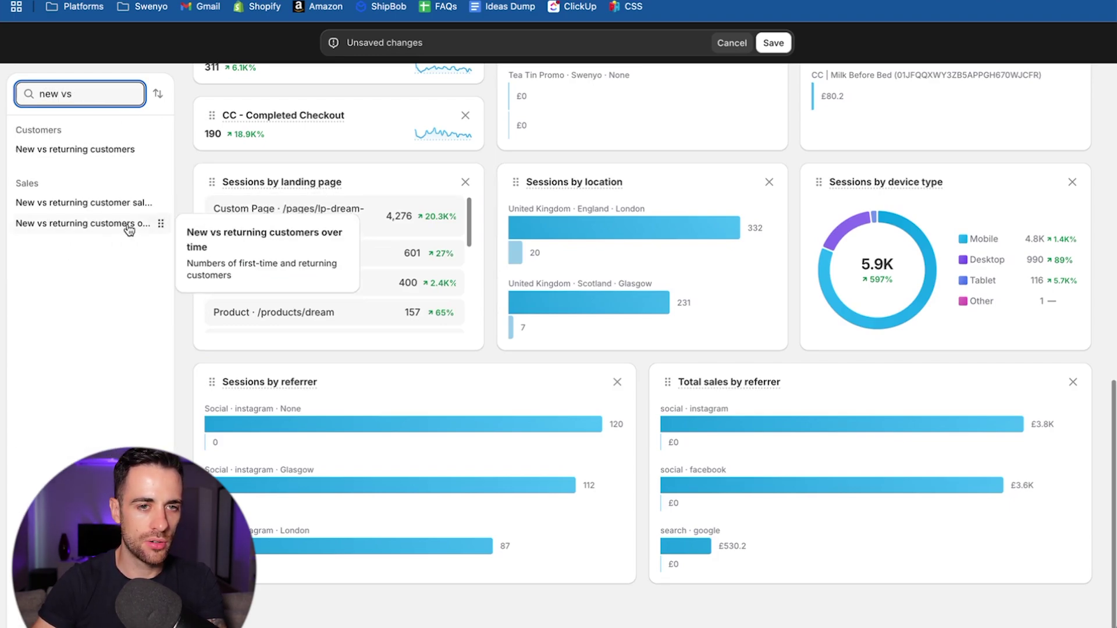
pyautogui.moveTo(129, 229); pyautogui.dragTo(497, 446)
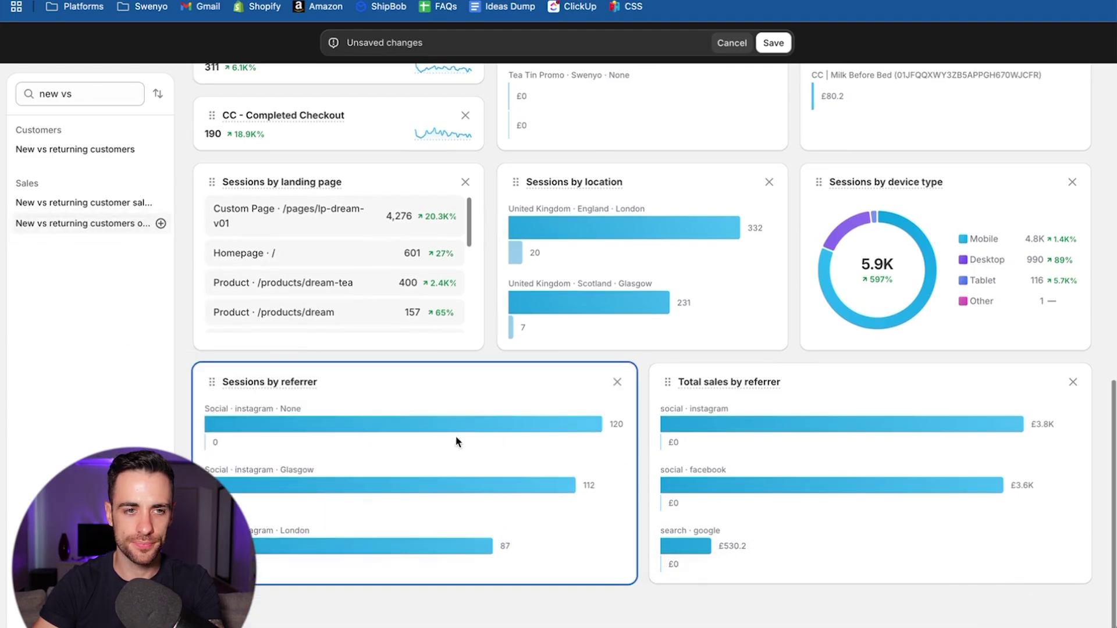
pyautogui.moveTo(86, 237); pyautogui.dragTo(418, 594)
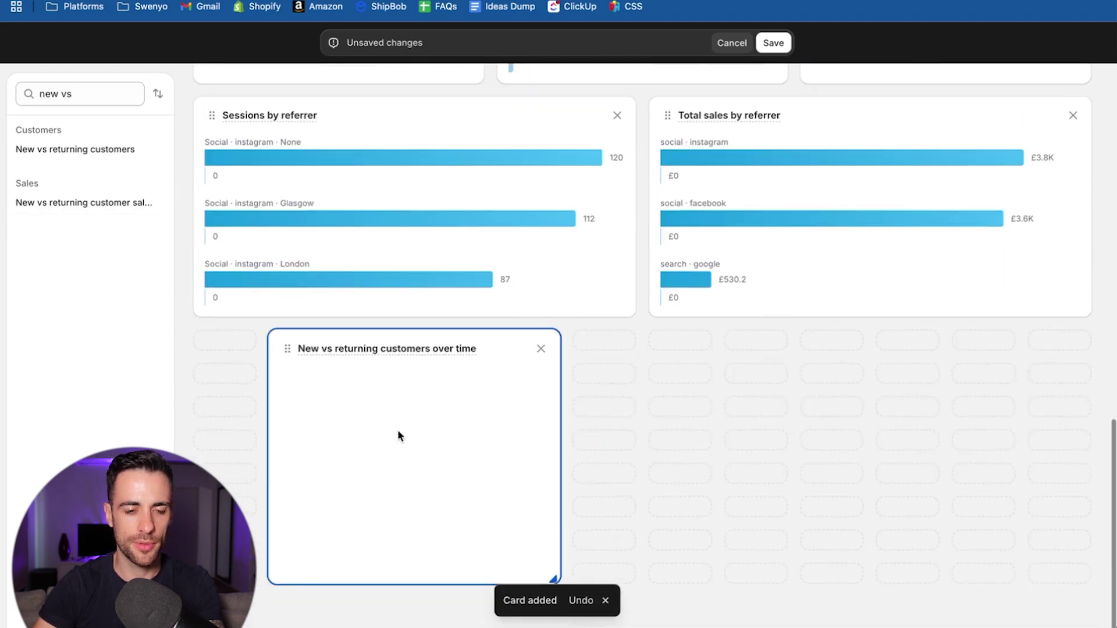
pyautogui.moveTo(479, 573); pyautogui.dragTo(781, 595)
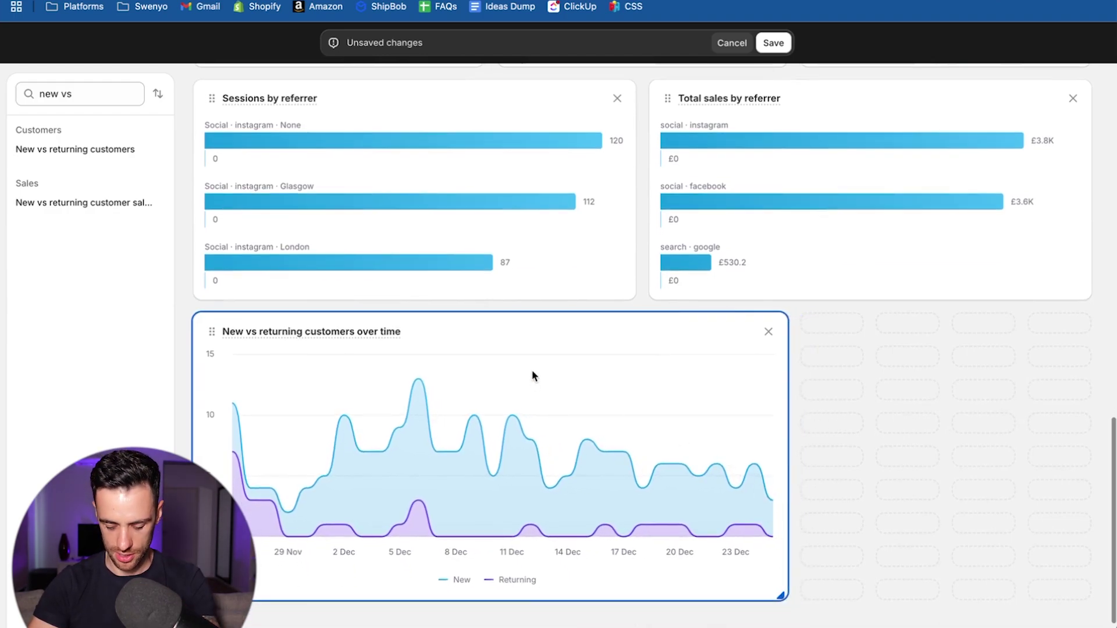
# Step: Search 'retur', place Returning customer rate over time beside the chart, and shrink the chart slightly
pyautogui.click(357, 309)
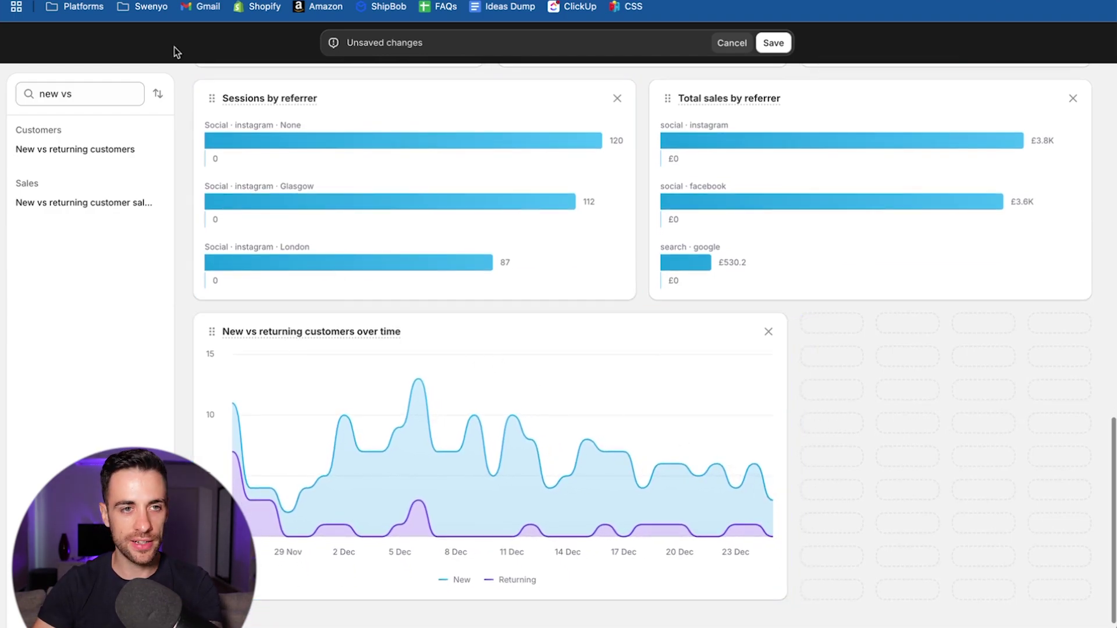
pyautogui.click(86, 100)
pyautogui.write('re')
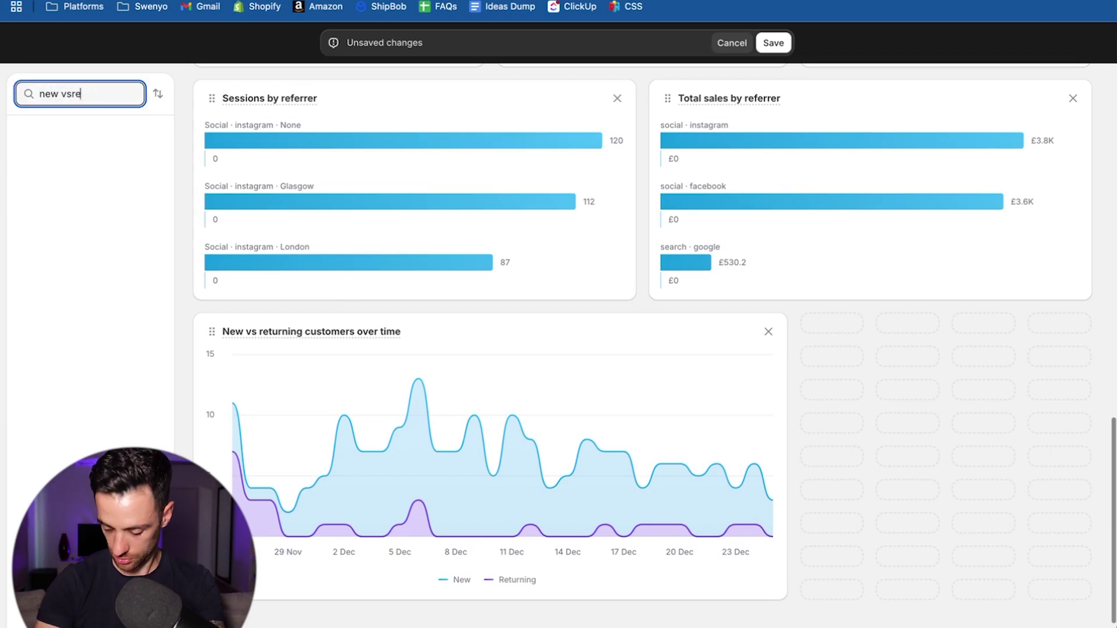
pyautogui.press('BackSpace')
pyautogui.press('BackSpace')
pyautogui.press('BackSpace')
pyautogui.press('BackSpace')
pyautogui.press('BackSpace')
pyautogui.press('BackSpace')
pyautogui.press('BackSpace')
pyautogui.press('BackSpace')
pyautogui.write('return c')
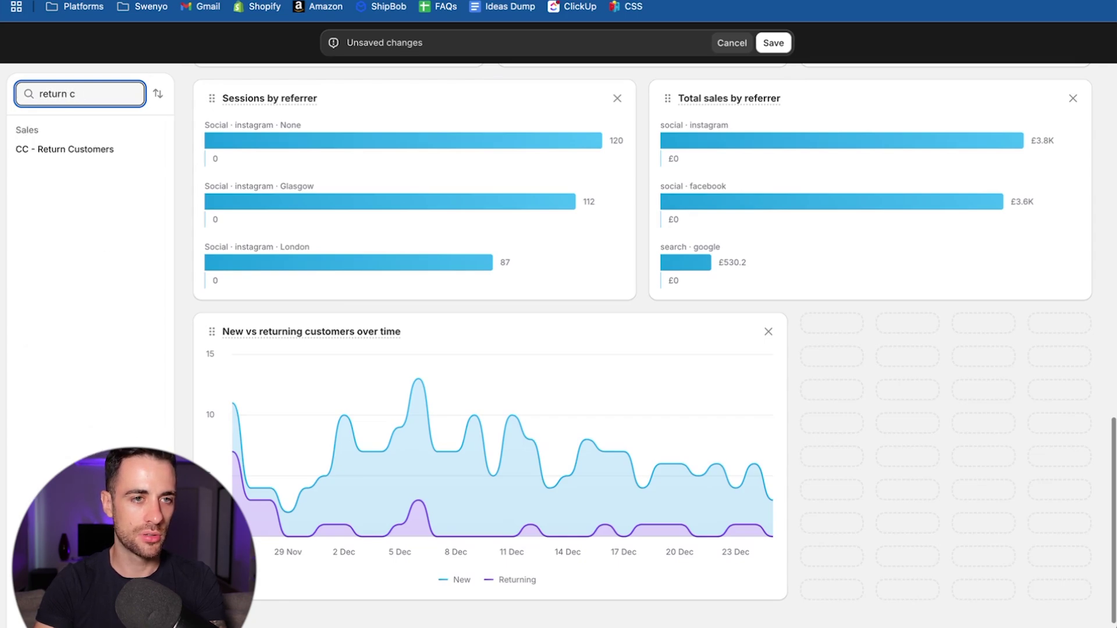
pyautogui.press('BackSpace')
pyautogui.press('BackSpace')
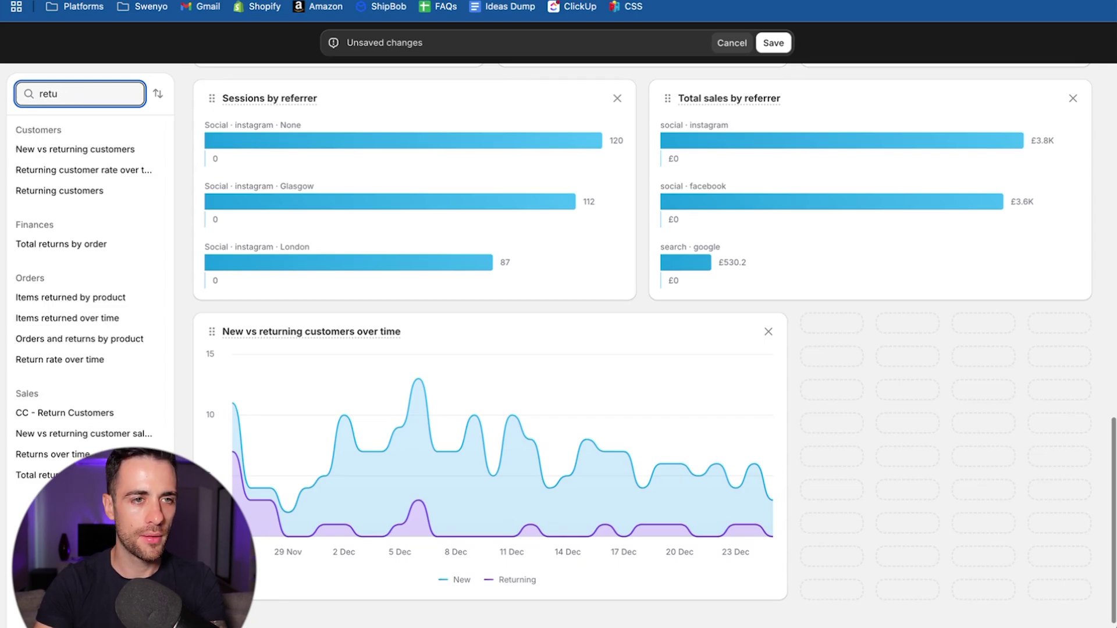
pyautogui.press('BackSpace')
pyautogui.press('BackSpace')
pyautogui.press('BackSpace')
pyautogui.press('BackSpace')
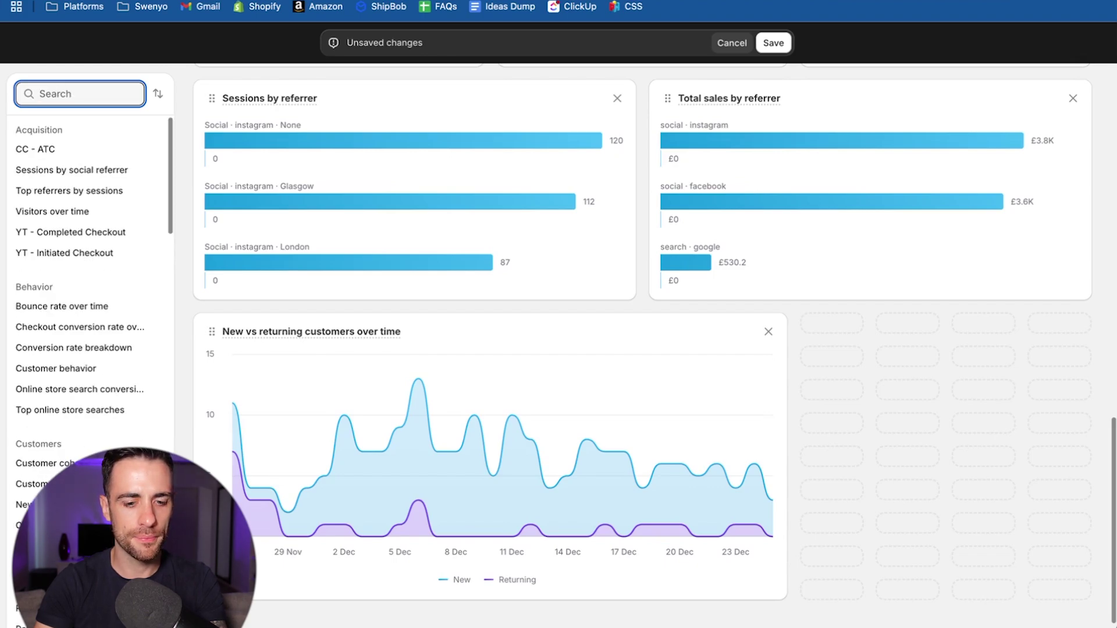
pyautogui.write('cus')
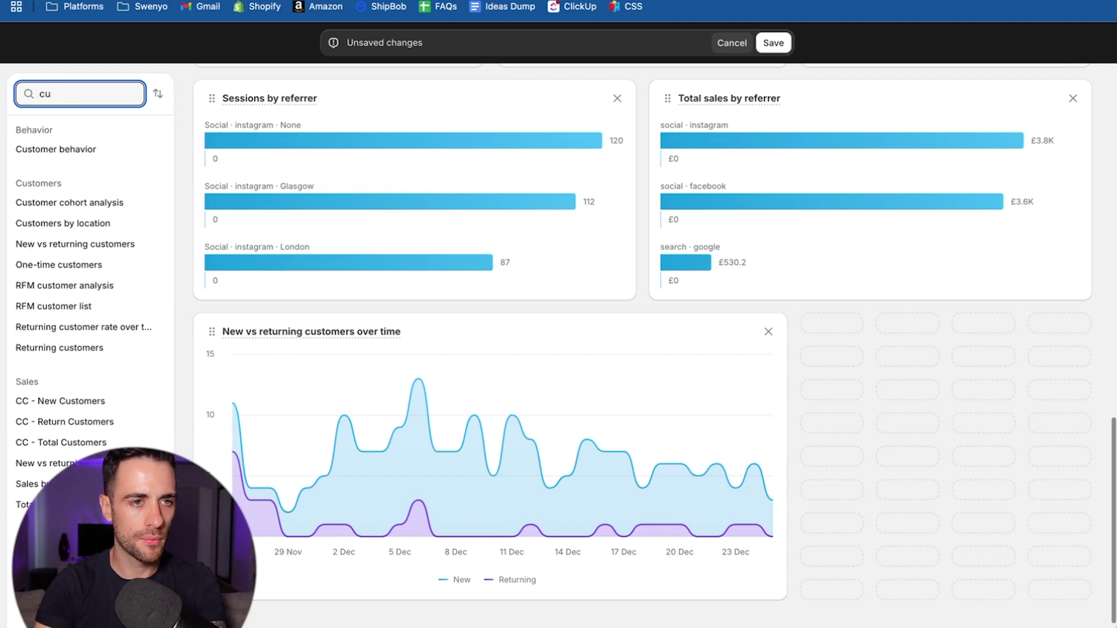
pyautogui.press('BackSpace')
pyautogui.press('BackSpace')
pyautogui.write('retur')
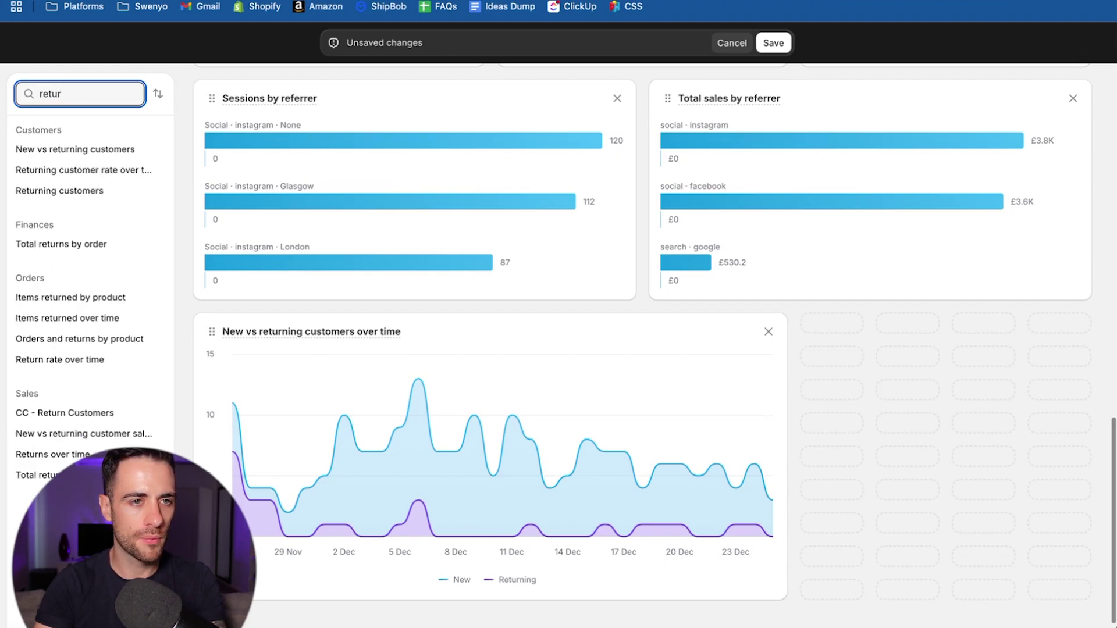
pyautogui.moveTo(99, 181)
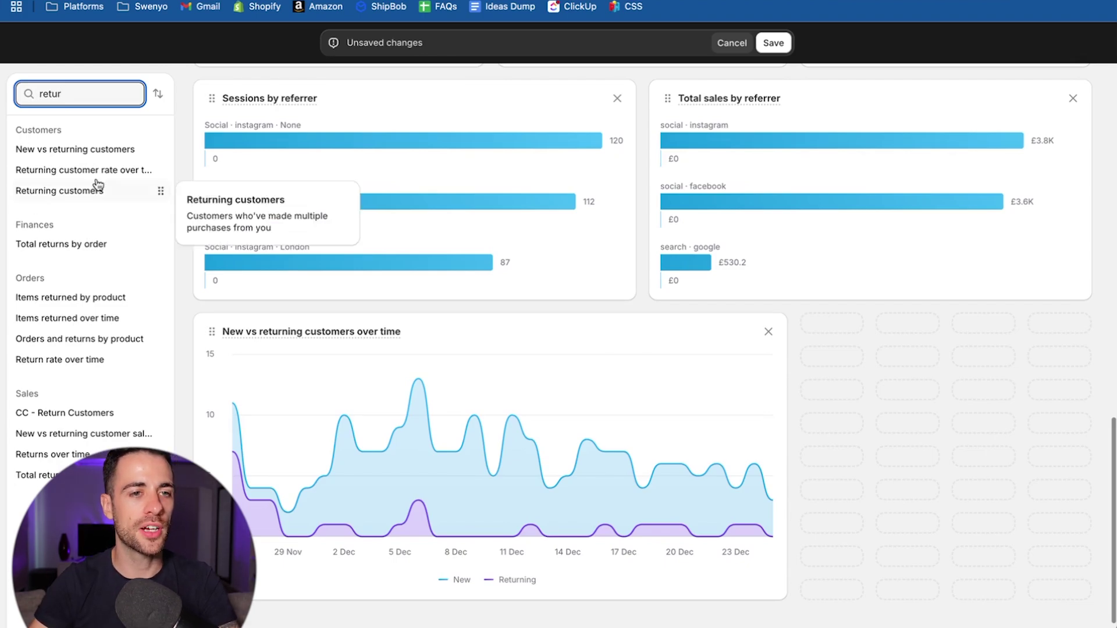
pyautogui.moveTo(100, 176); pyautogui.dragTo(993, 394)
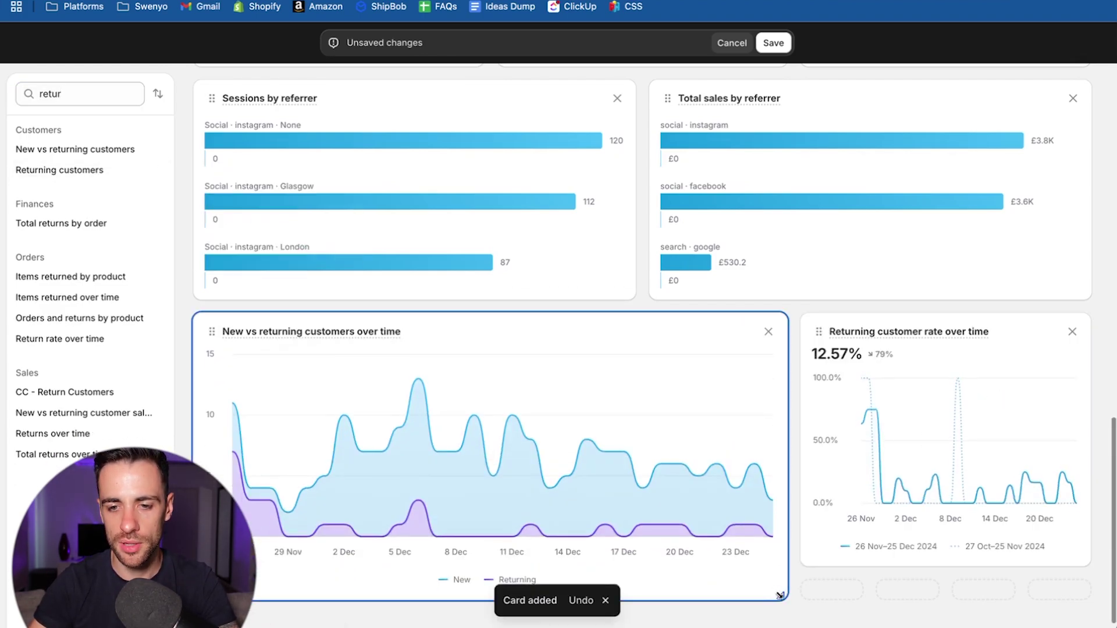
pyautogui.moveTo(785, 597); pyautogui.dragTo(784, 576)
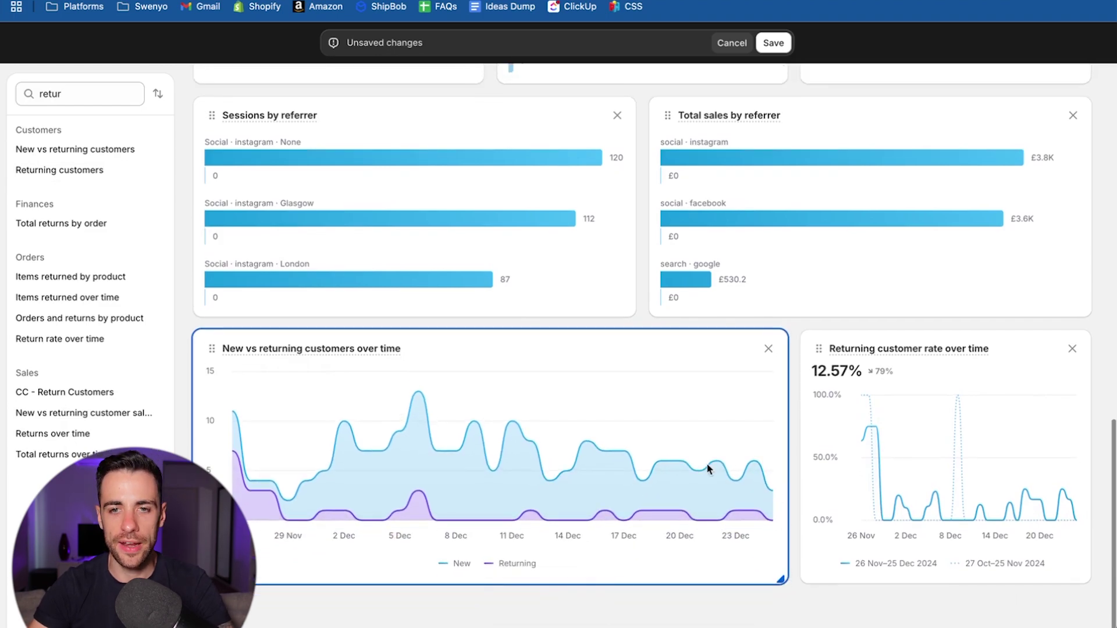
pyautogui.scroll(2, 697, 448)
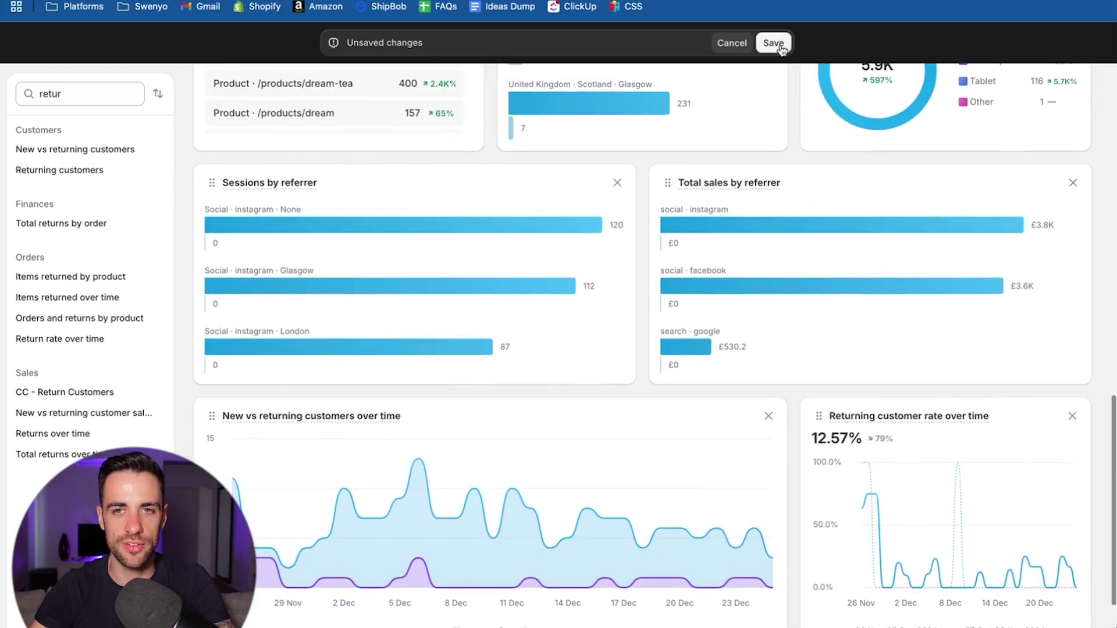
pyautogui.scroll(8, 671, 246)
pyautogui.scroll(8, 672, 246)
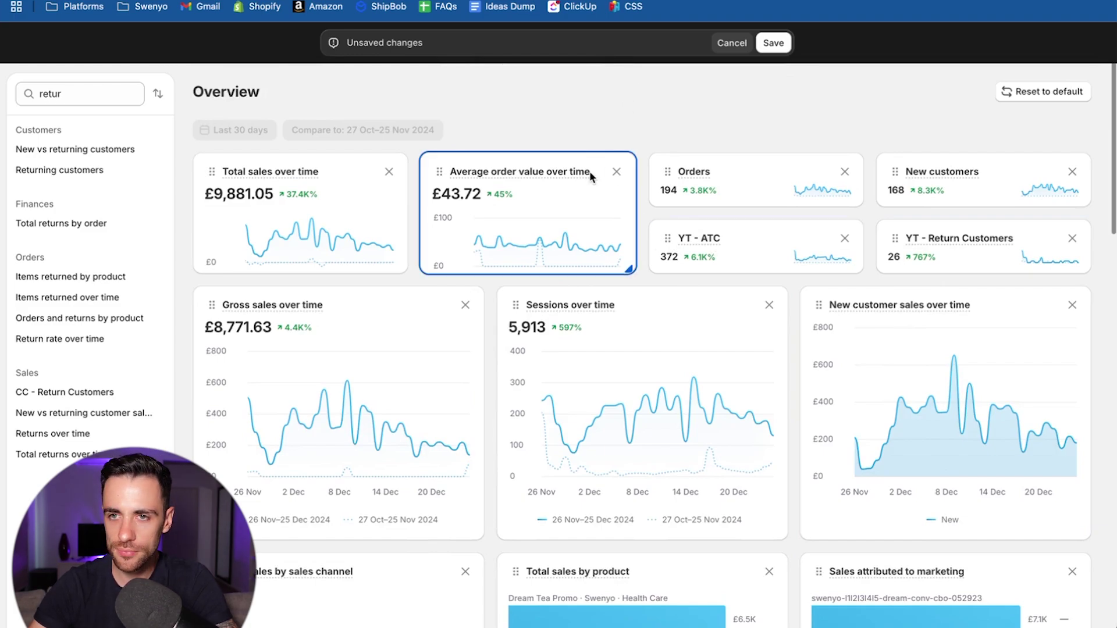
pyautogui.scroll(-5, 609, 151)
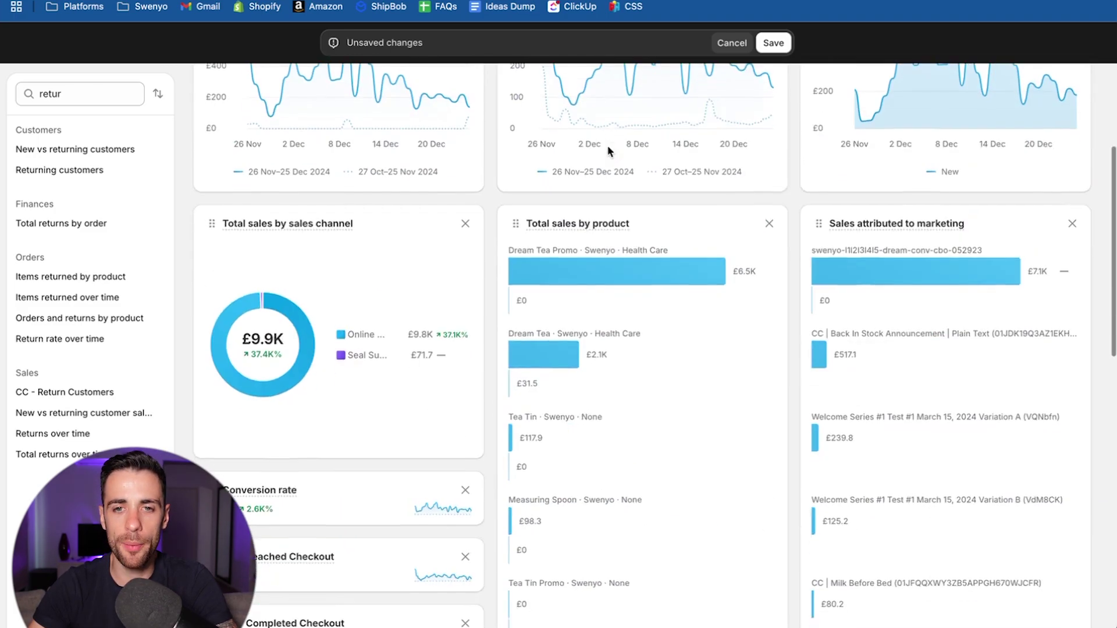
pyautogui.scroll(5, 609, 150)
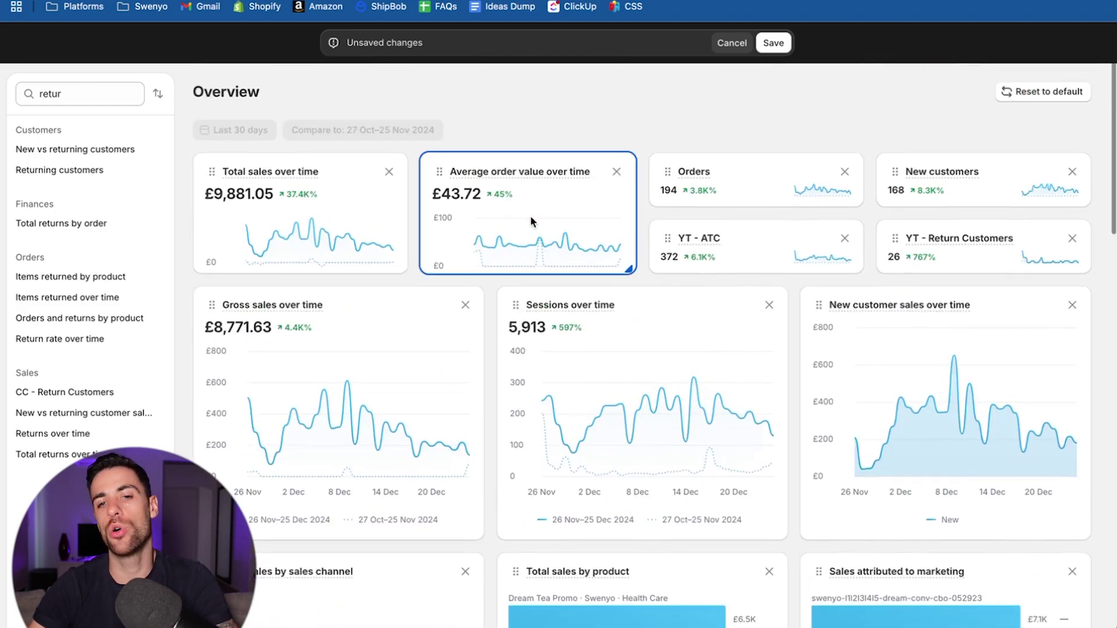
pyautogui.scroll(-2, 532, 220)
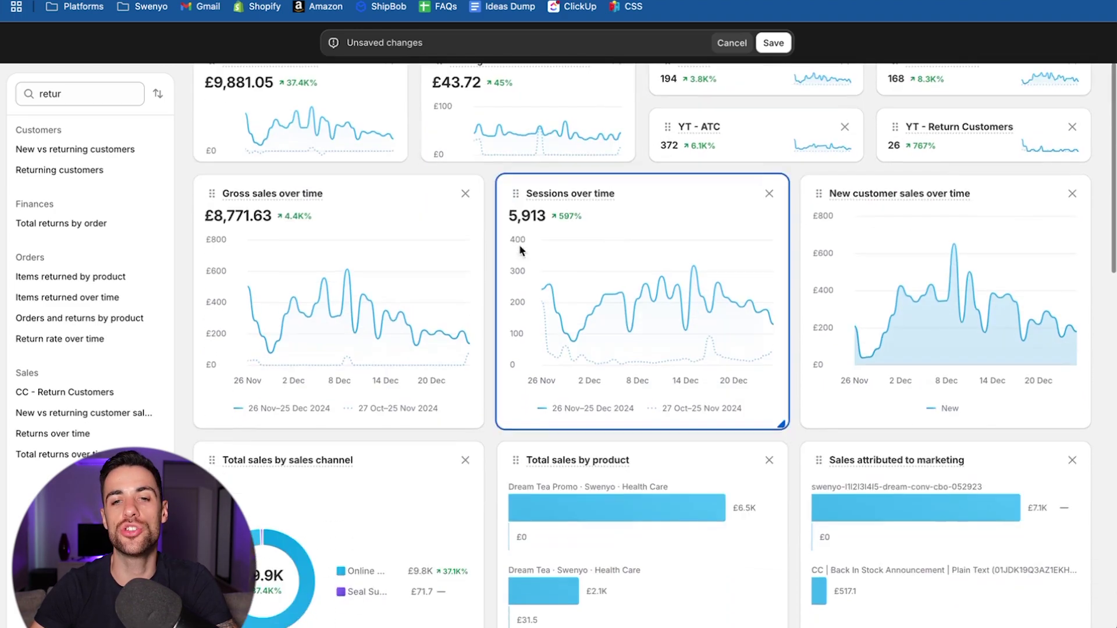
pyautogui.scroll(2, 369, 299)
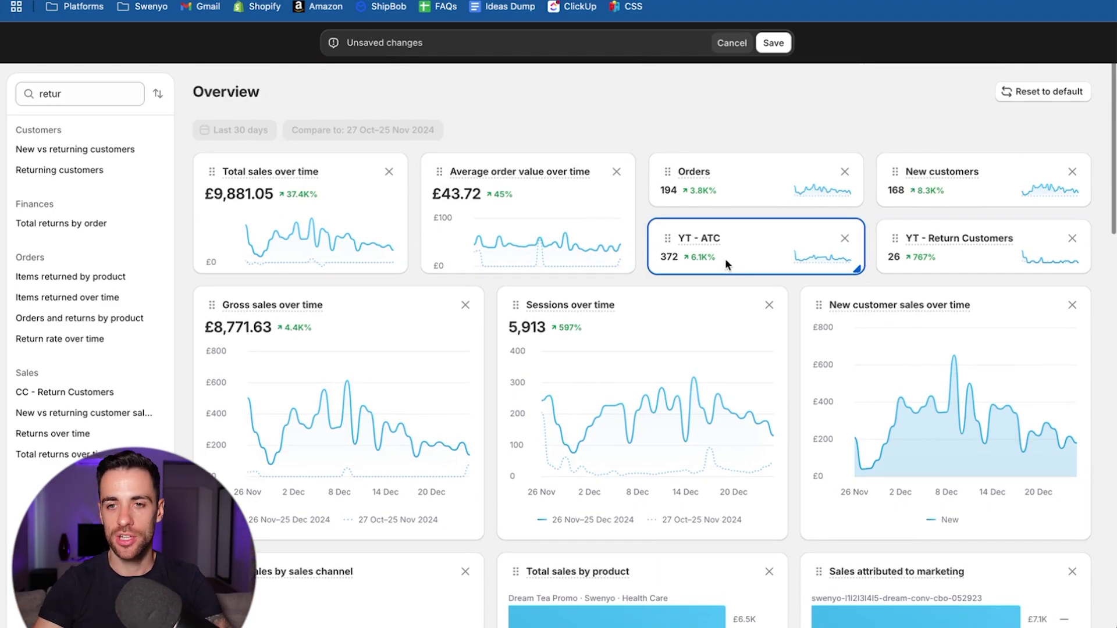
pyautogui.scroll(-5, 717, 274)
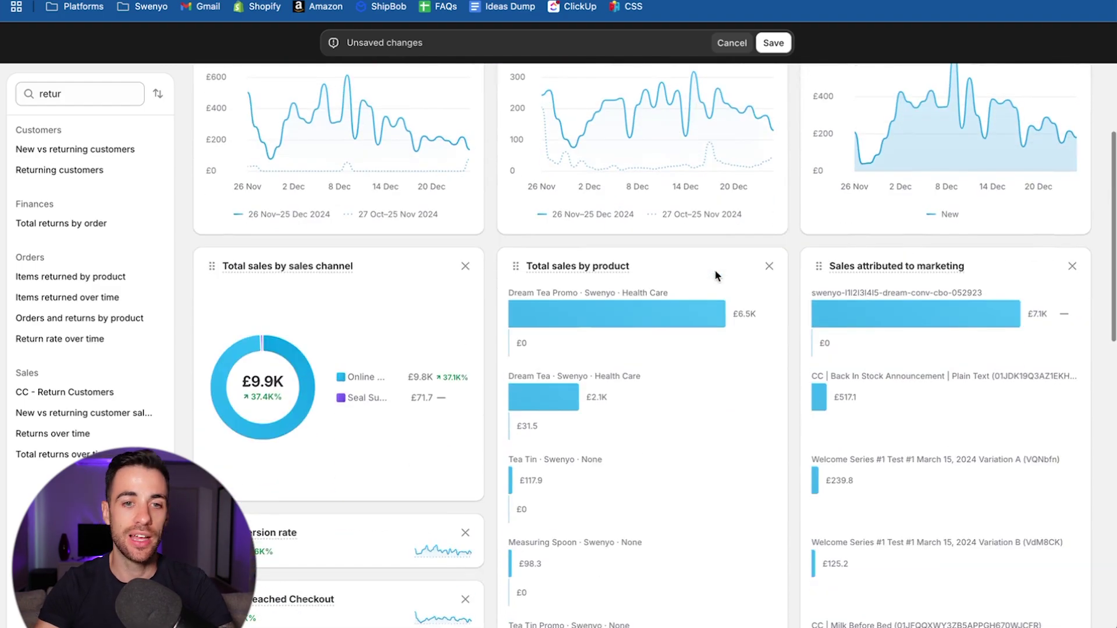
pyautogui.scroll(-13, 741, 304)
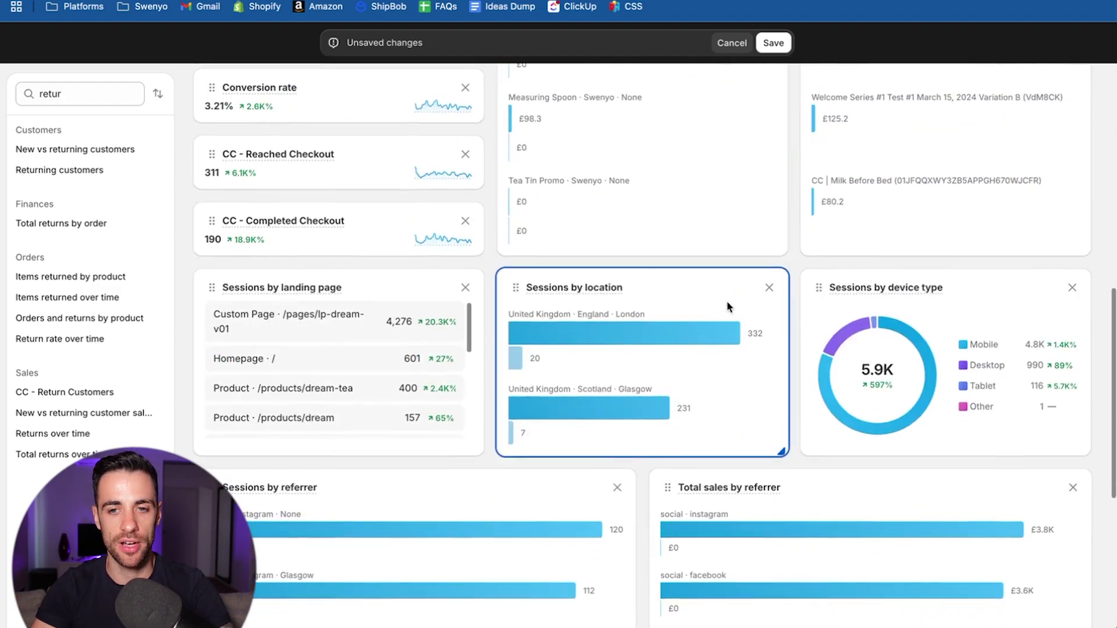
pyautogui.scroll(12, 721, 305)
pyautogui.scroll(6, 718, 307)
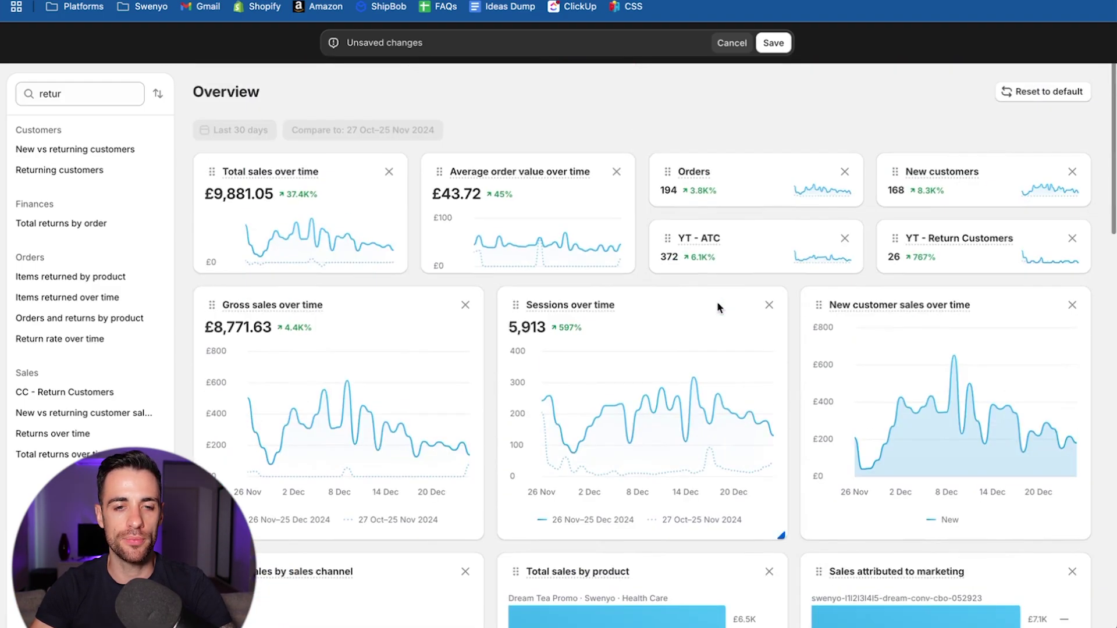